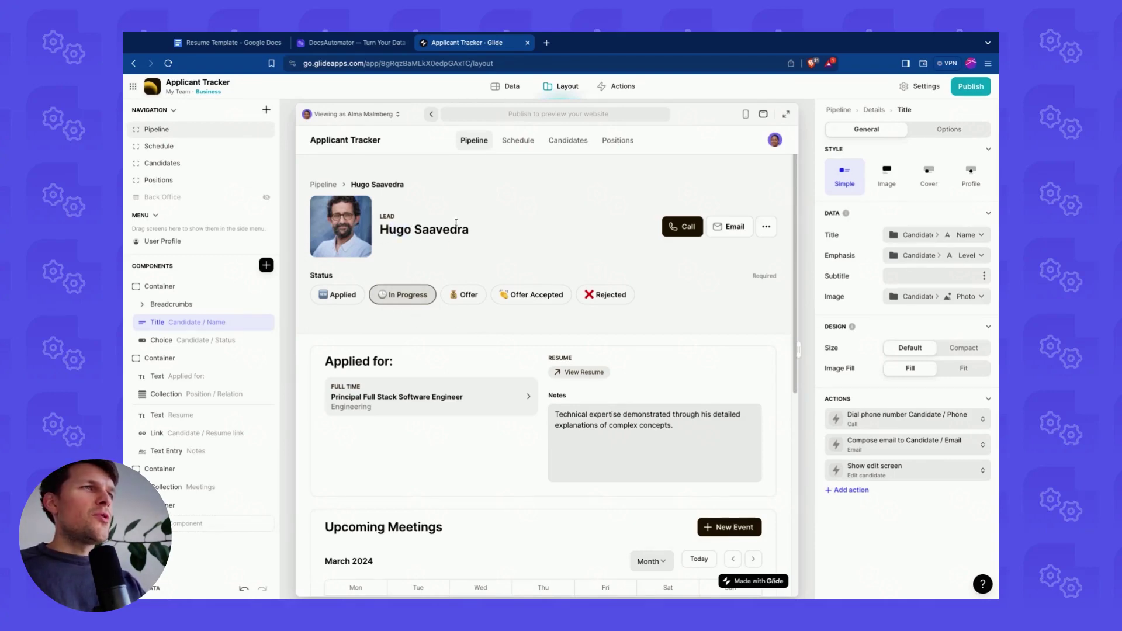
{"action": "left_click", "coordinate": [228, 42]}
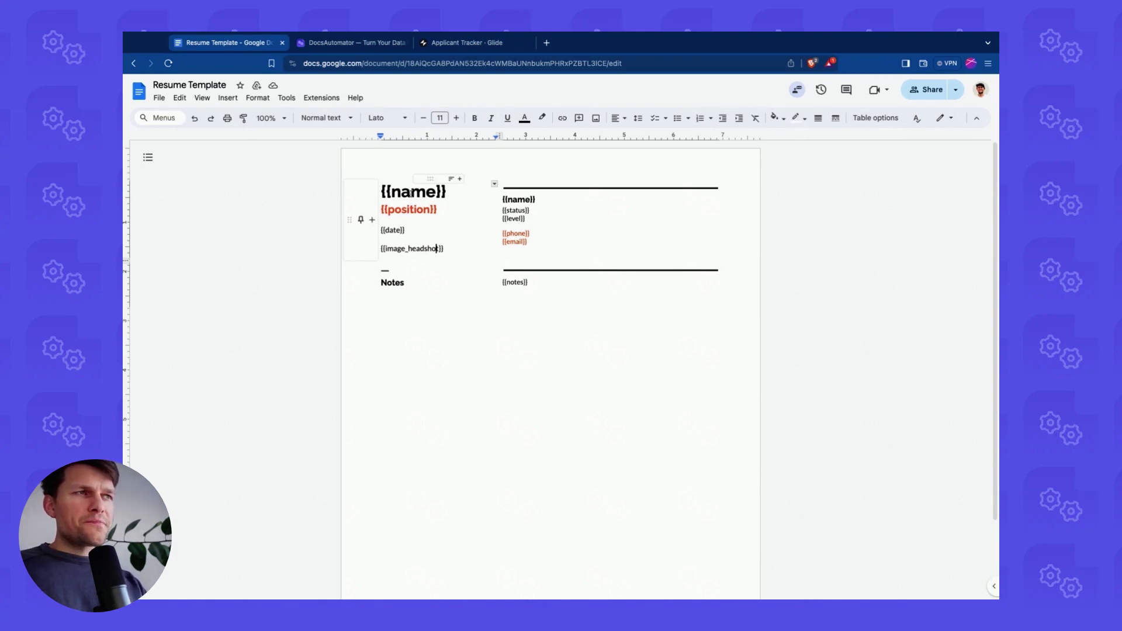
{"action": "left_click_drag", "start_coordinate": [382, 193], "coordinate": [446, 192]}
{"action": "left_click", "coordinate": [439, 194]}
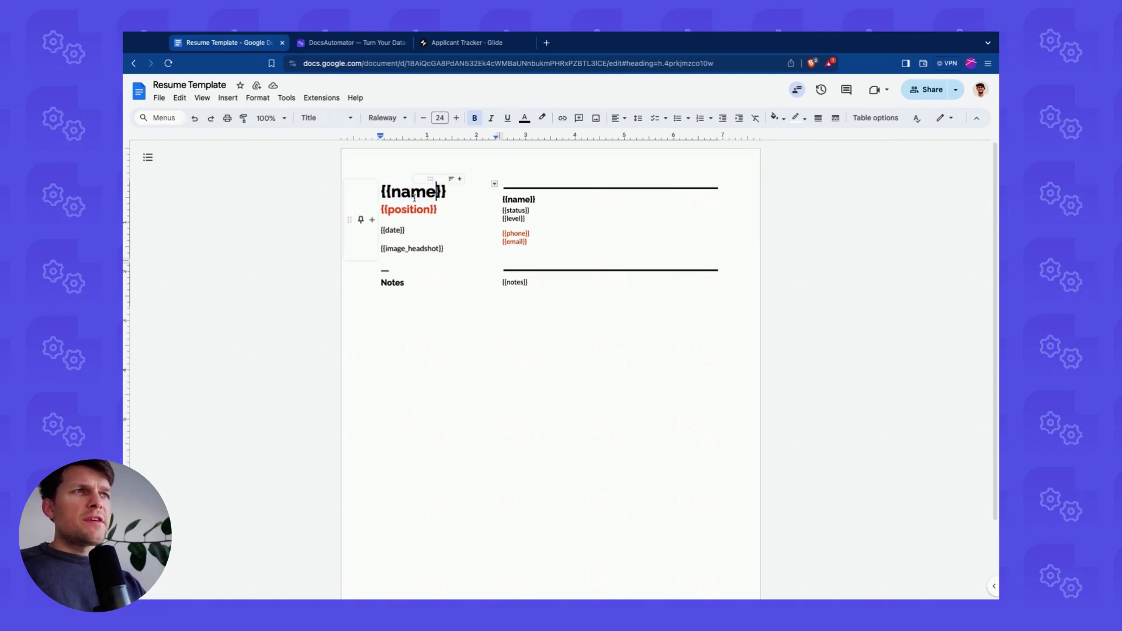
{"action": "left_click_drag", "start_coordinate": [392, 193], "coordinate": [436, 193]}
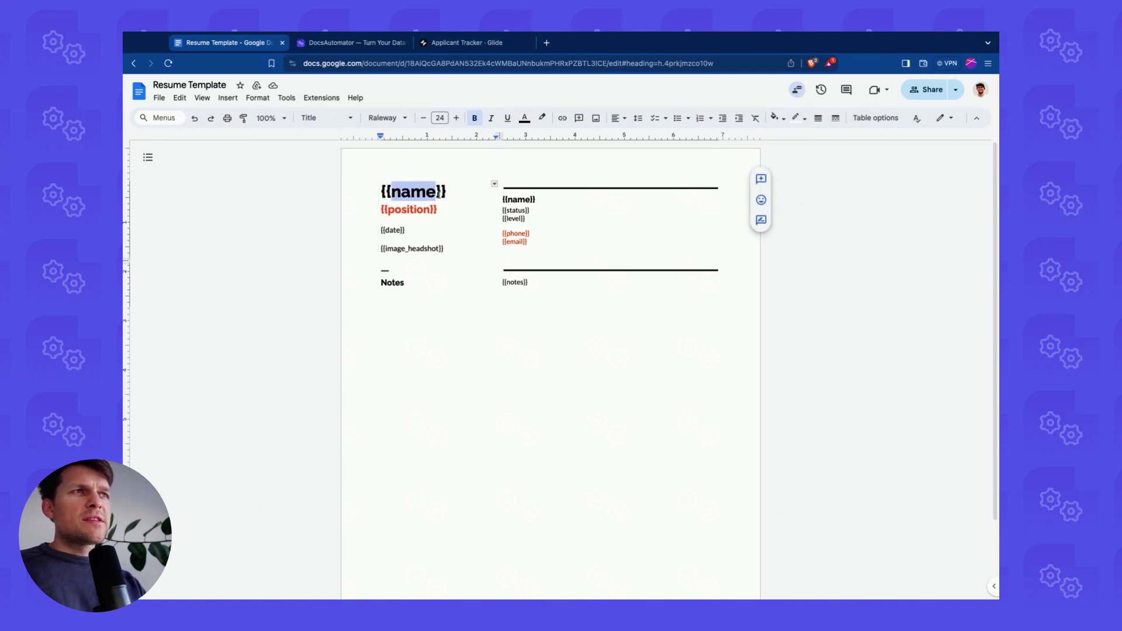
{"action": "left_click", "coordinate": [402, 249]}
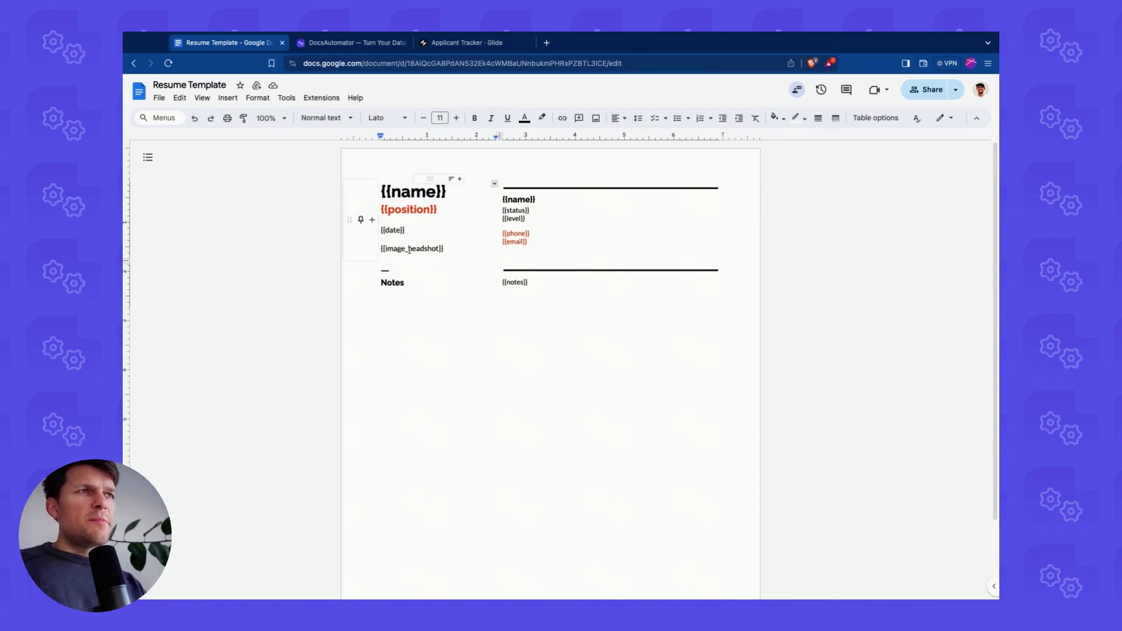
{"action": "double_click", "coordinate": [408, 249]}
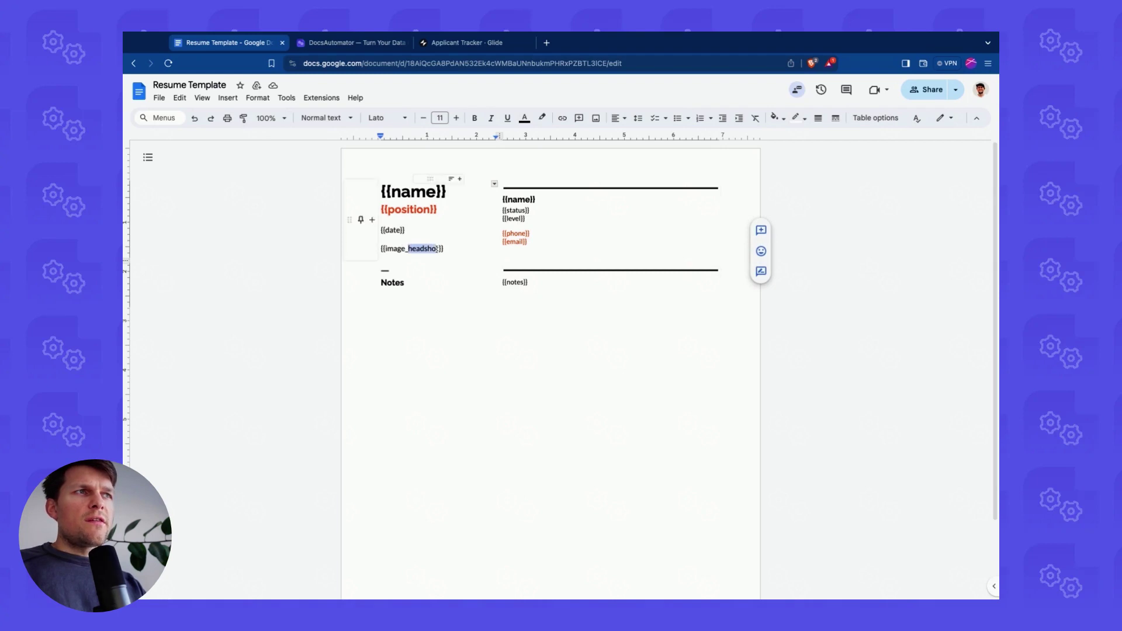
{"action": "left_click", "coordinate": [524, 235]}
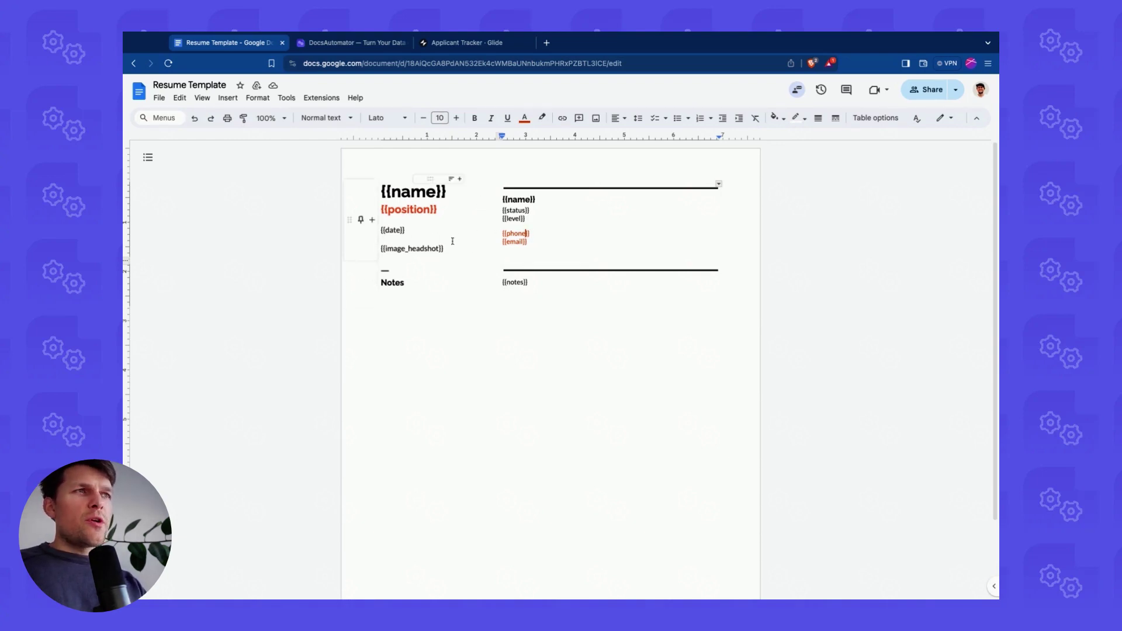
Open docsautomator.co in a new tab, visit Sign Up / Login, then return to the DocsAutomator dashboard.
{"action": "left_click", "coordinate": [465, 43]}
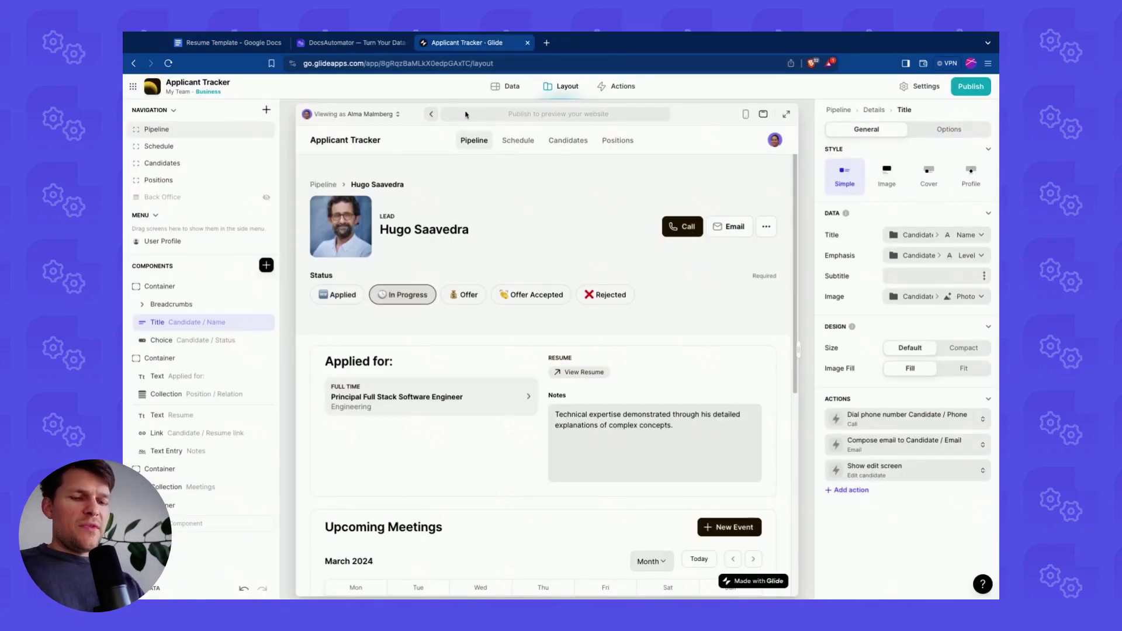
{"action": "left_click", "coordinate": [379, 44]}
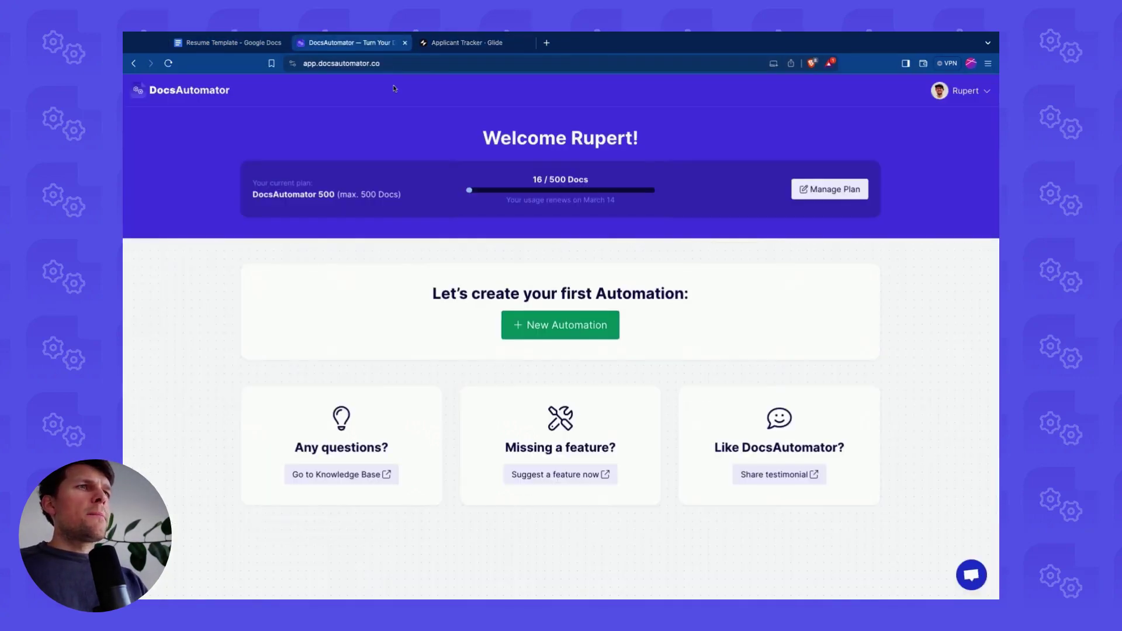
{"action": "key", "text": "super+l"}
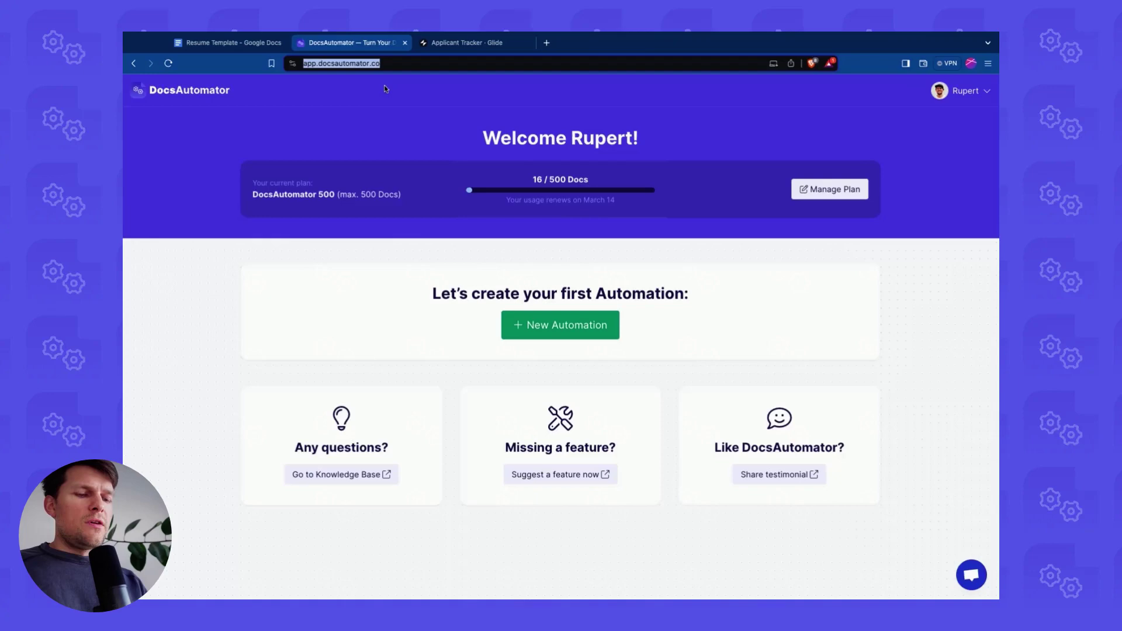
{"action": "key", "text": "super+t"}
{"action": "type", "text": "docsau"}
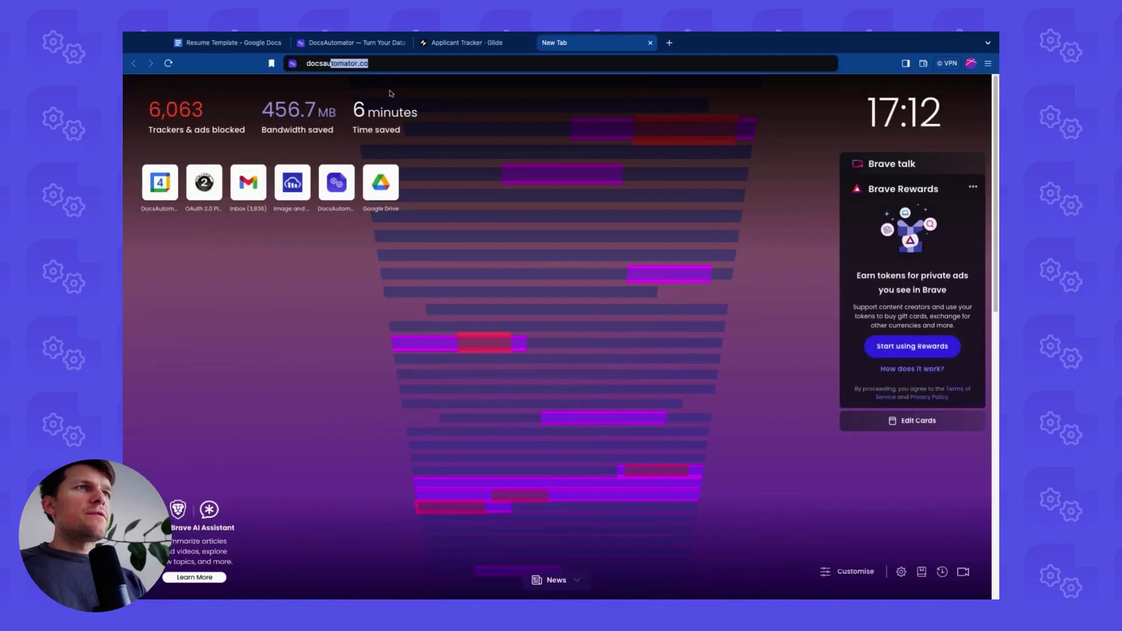
{"action": "key", "text": "Return"}
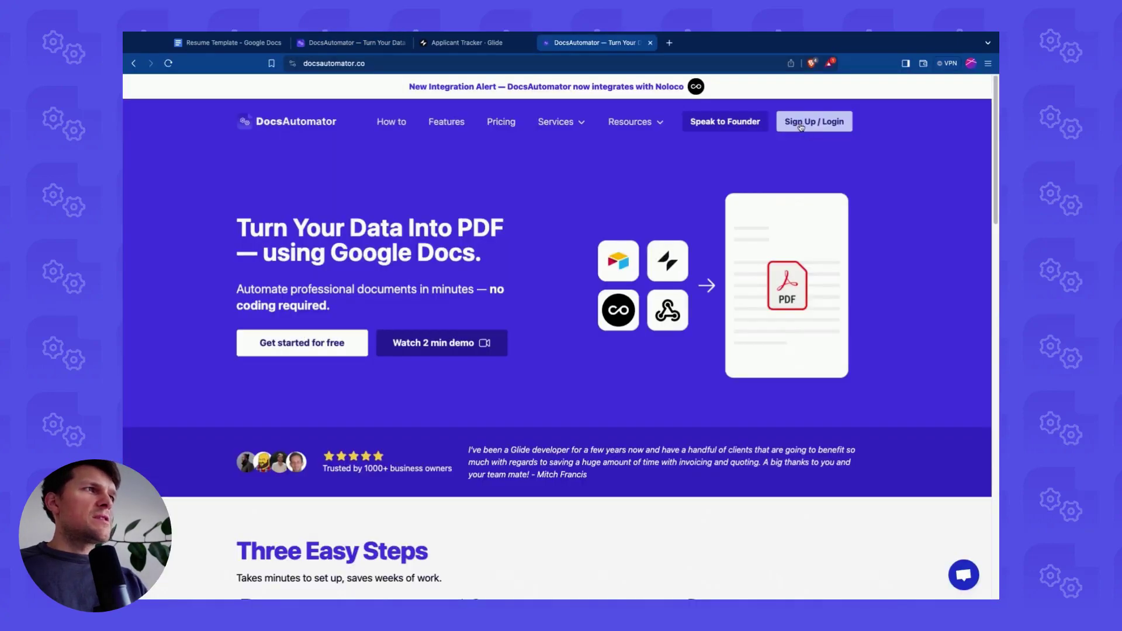
{"action": "left_click", "coordinate": [796, 120]}
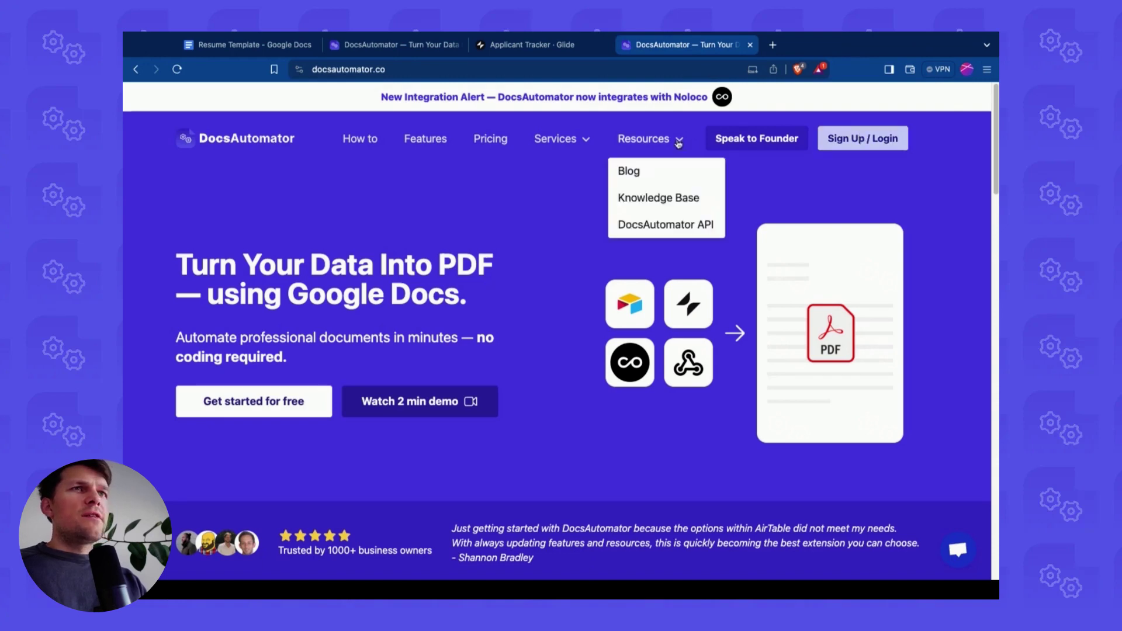
{"action": "left_click", "coordinate": [410, 44]}
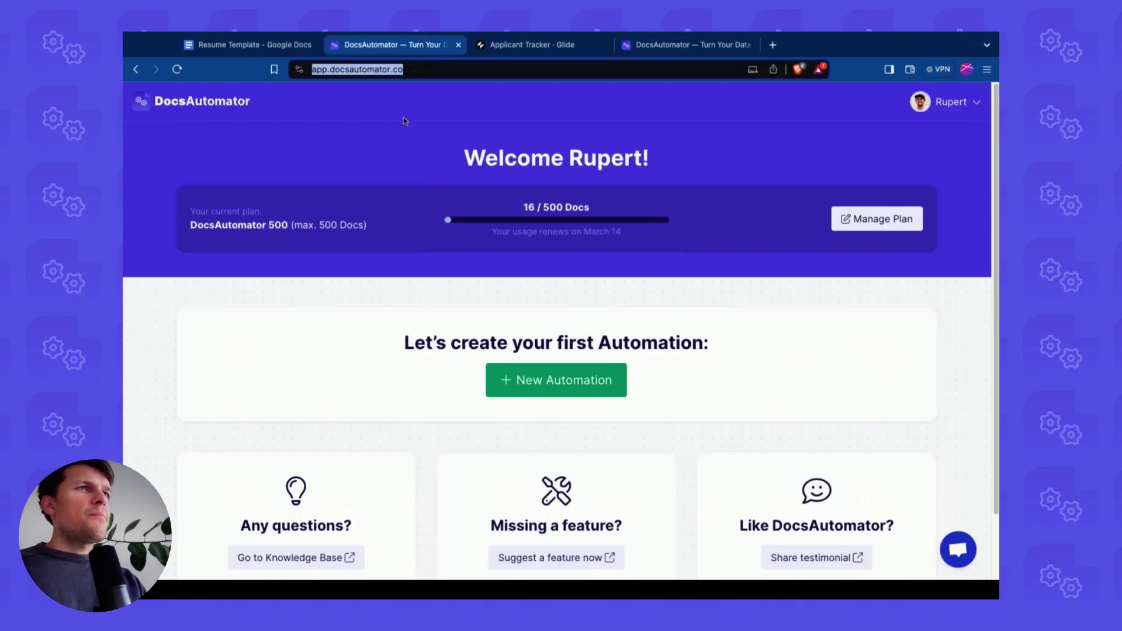
Start a new automation and name it GLIDE RESUME DOC.
{"action": "left_click", "coordinate": [541, 381]}
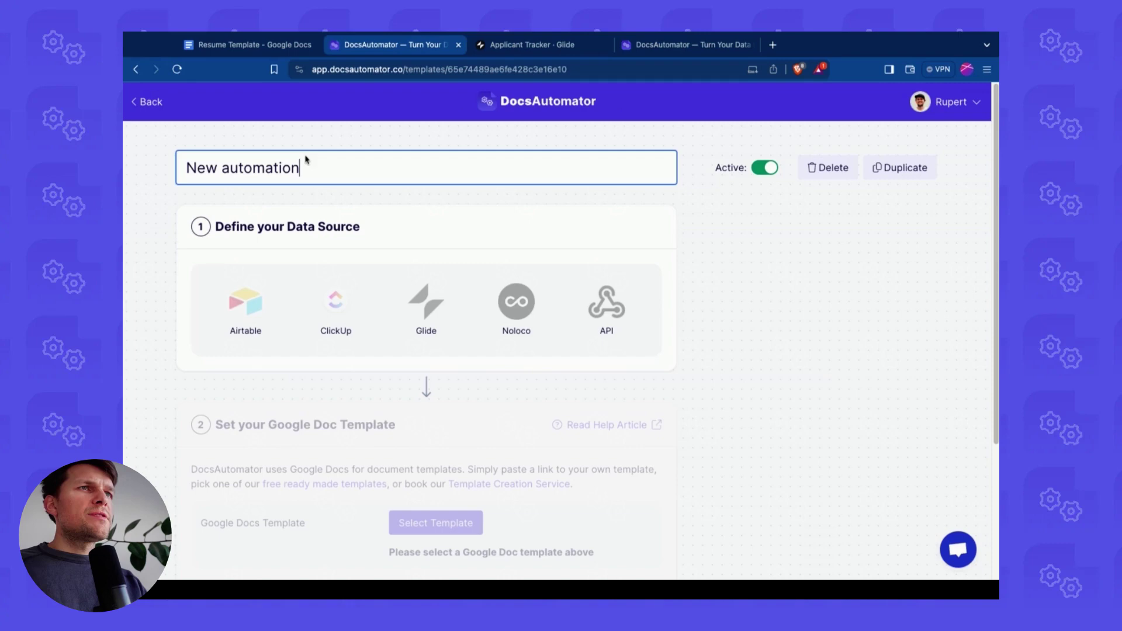
{"action": "key", "text": "ctrl+a"}
{"action": "type", "text": "RESUME"}
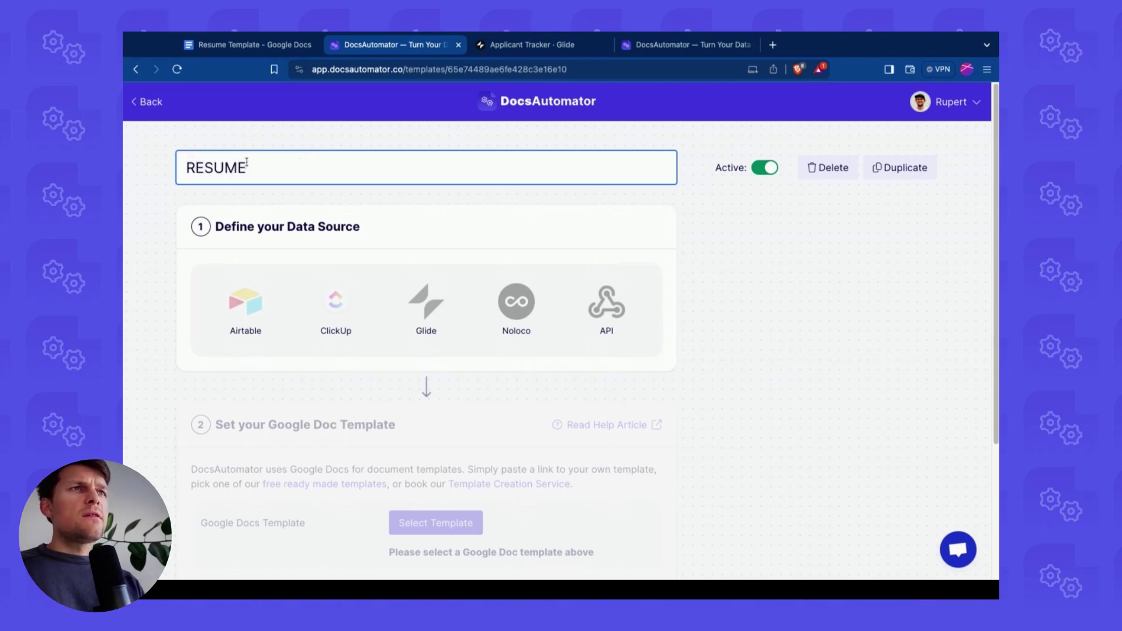
{"action": "key", "text": "BackSpace"}
{"action": "type", "text": "TE"}
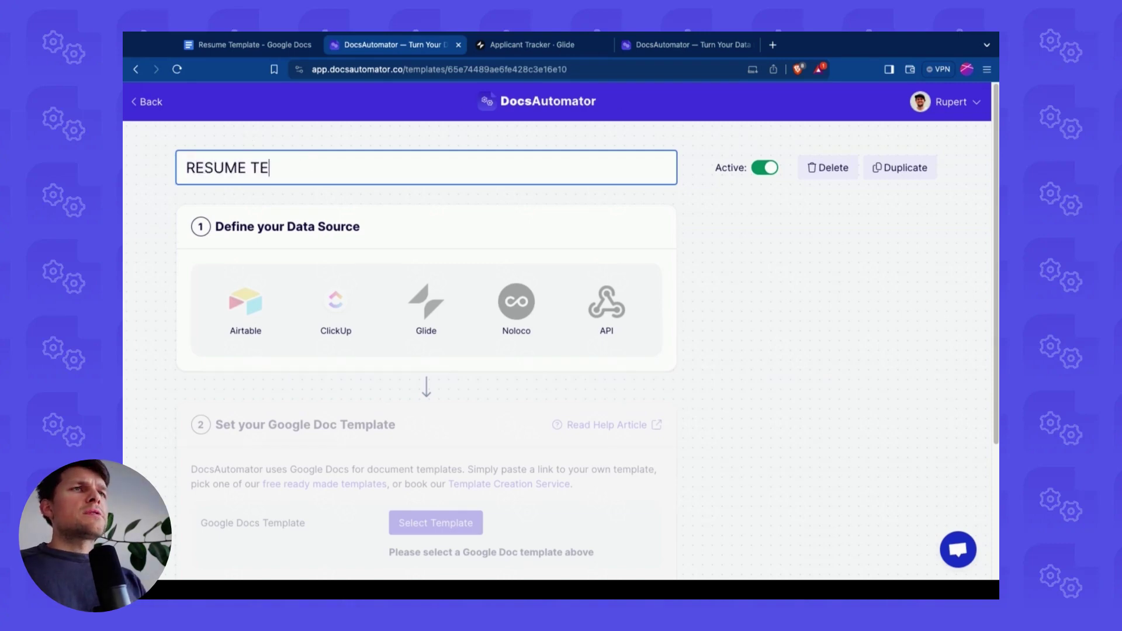
{"action": "key", "text": "BackSpace"}
{"action": "key", "text": "BackSpace"}
{"action": "type", "text": "DOC"}
{"action": "key", "text": "BackSpace"}
{"action": "key", "text": "BackSpace"}
{"action": "key", "text": "BackSpace"}
{"action": "key", "text": "ctrl+a"}
{"action": "type", "text": "GLI"}
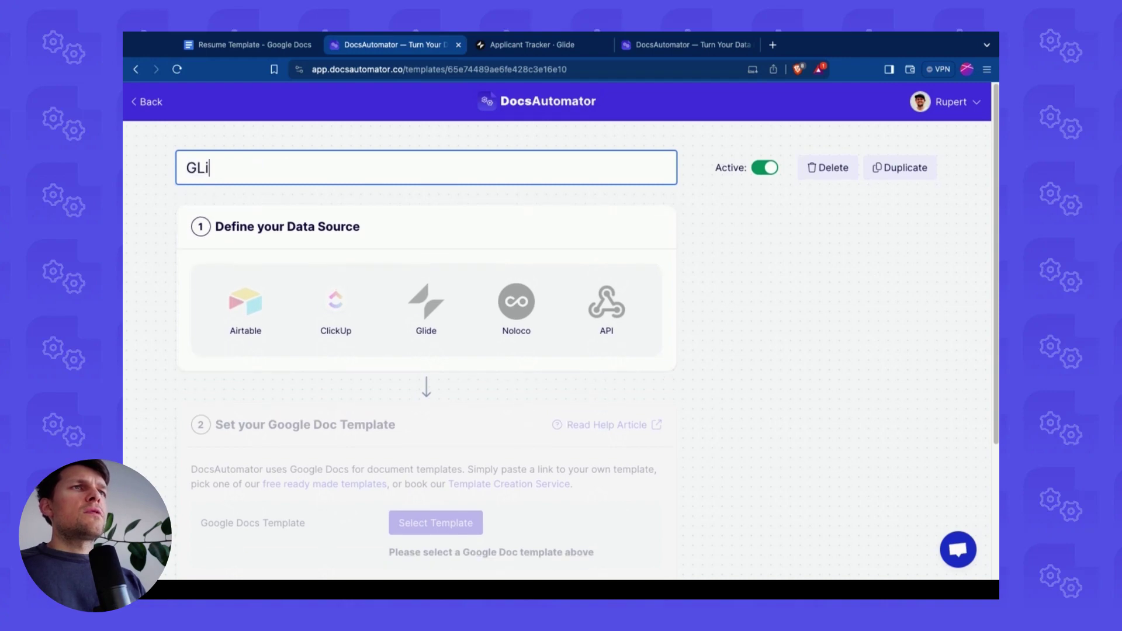
{"action": "key", "text": "BackSpace"}
{"action": "key", "text": "BackSpace"}
{"action": "key", "text": "BackSpace"}
{"action": "type", "text": "GLIDE RESUME DOC"}
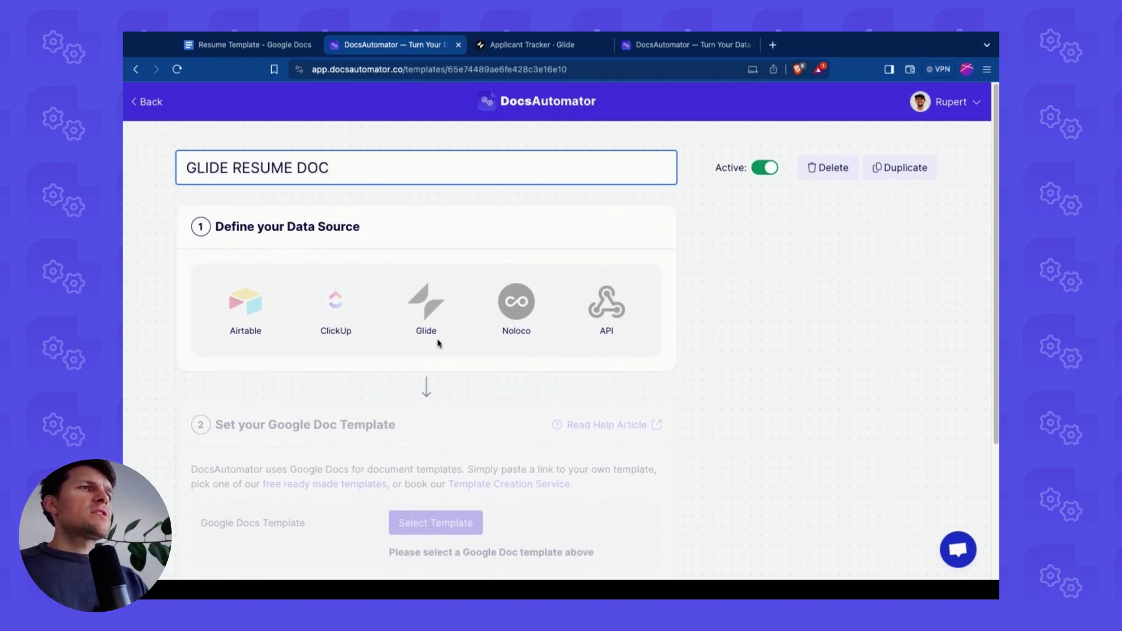
Choose Glide as the data source and Resume Template as the Google Doc template.
{"action": "left_click", "coordinate": [437, 336]}
{"action": "left_click", "coordinate": [437, 339]}
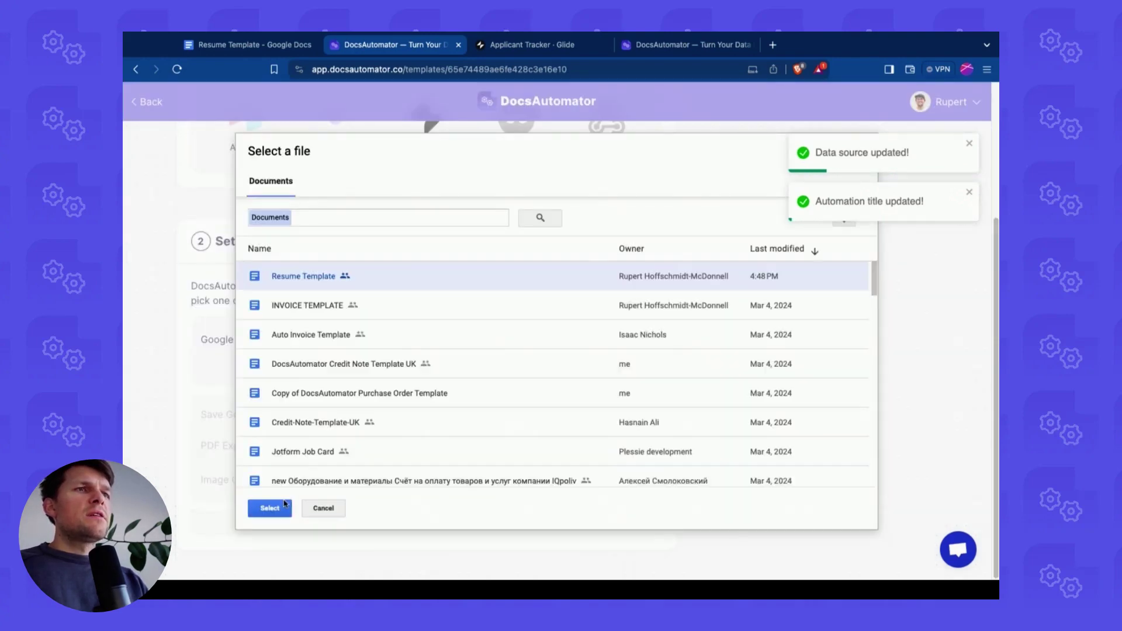
{"action": "left_click", "coordinate": [283, 273]}
{"action": "left_click", "coordinate": [270, 508]}
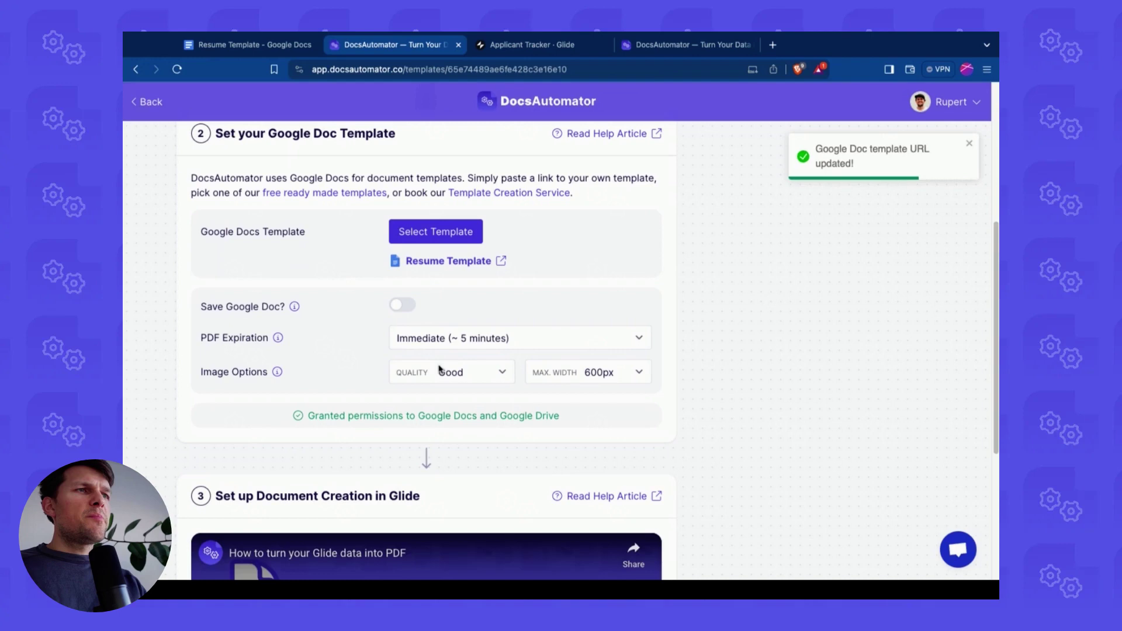
Scroll through the template settings and point out the Save Google Doc option.
{"action": "scroll", "coordinate": [374, 336], "scroll_direction": "down", "scroll_amount": 1}
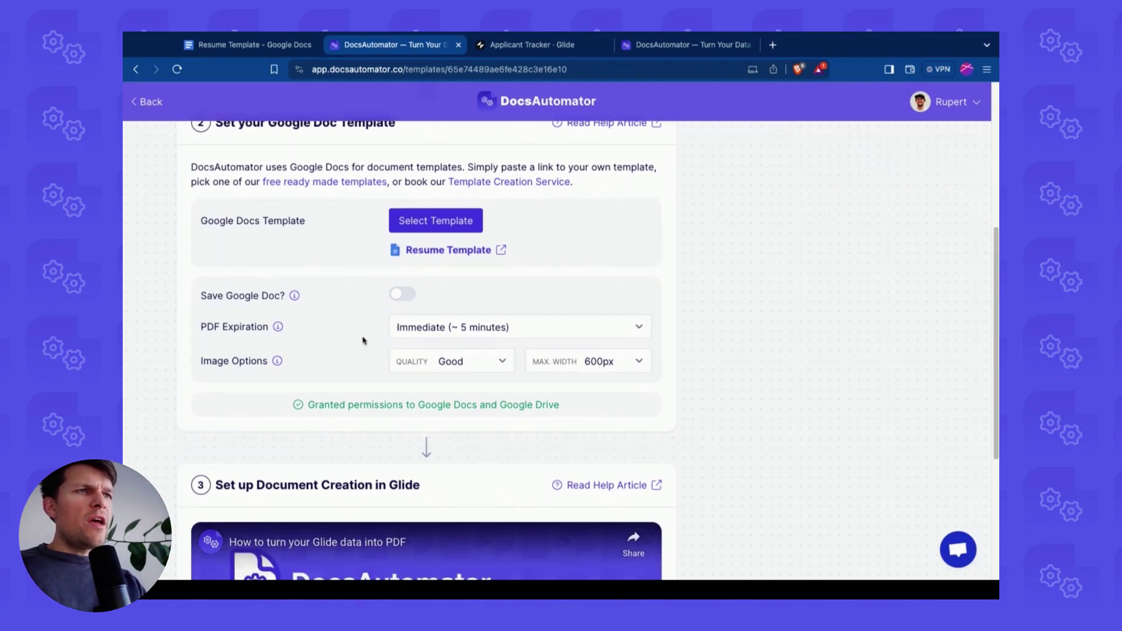
{"action": "left_click_drag", "start_coordinate": [202, 300], "coordinate": [255, 304]}
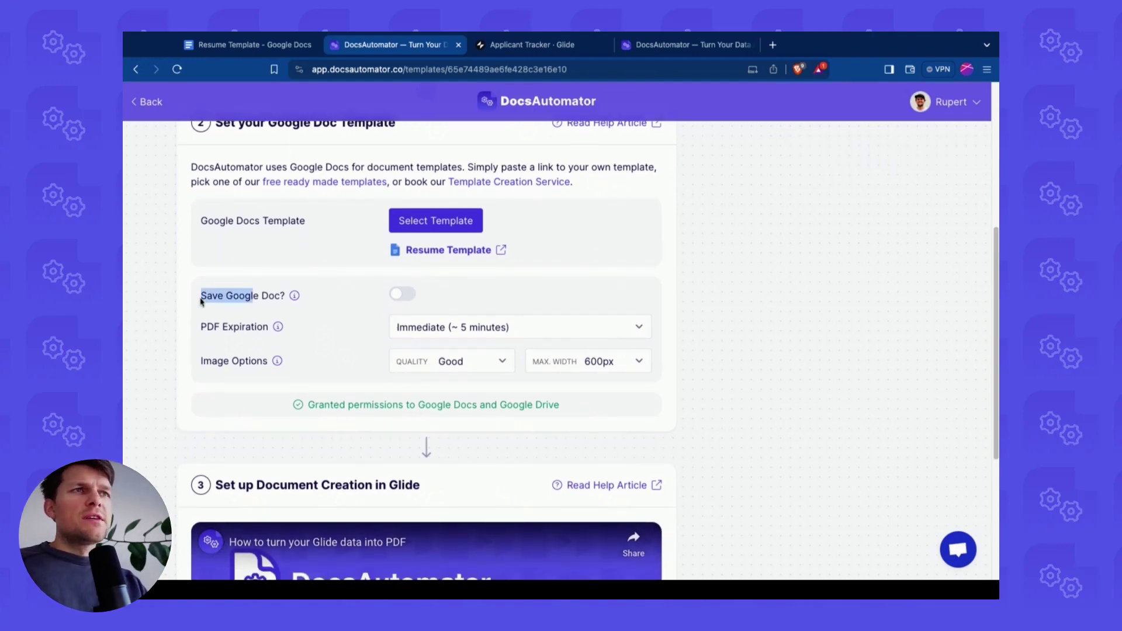
{"action": "left_click", "coordinate": [254, 304]}
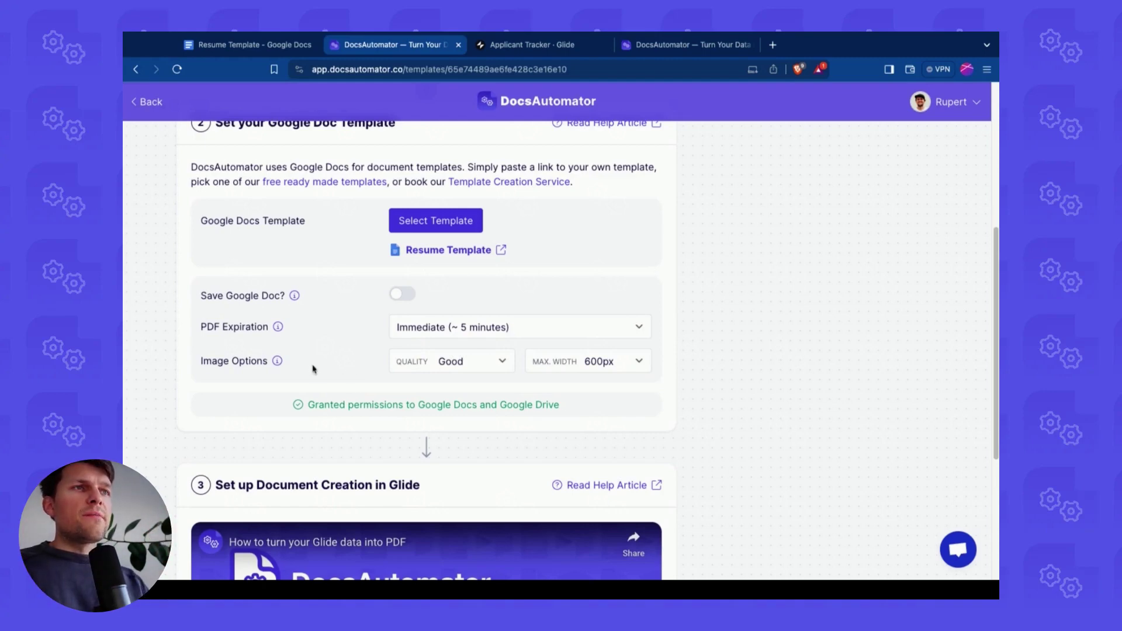
Select the automation's template ID in the address bar, then return to the Glide tracker.
{"action": "scroll", "coordinate": [427, 238], "scroll_direction": "up", "scroll_amount": 5}
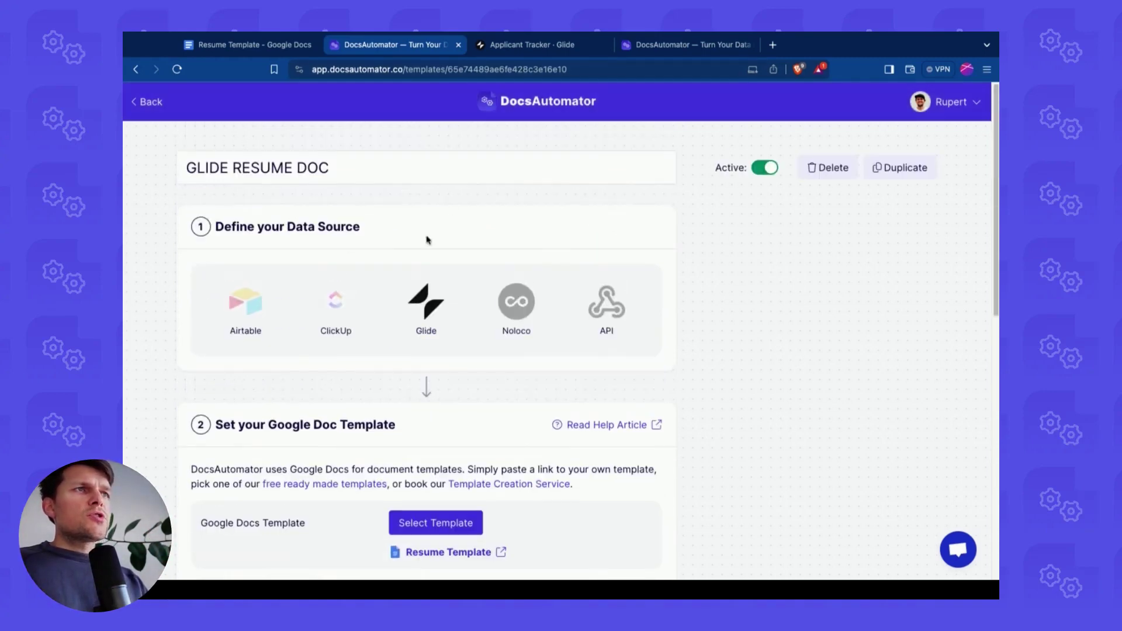
{"action": "scroll", "coordinate": [359, 276], "scroll_direction": "down", "scroll_amount": 8}
{"action": "scroll", "coordinate": [389, 261], "scroll_direction": "up", "scroll_amount": 8}
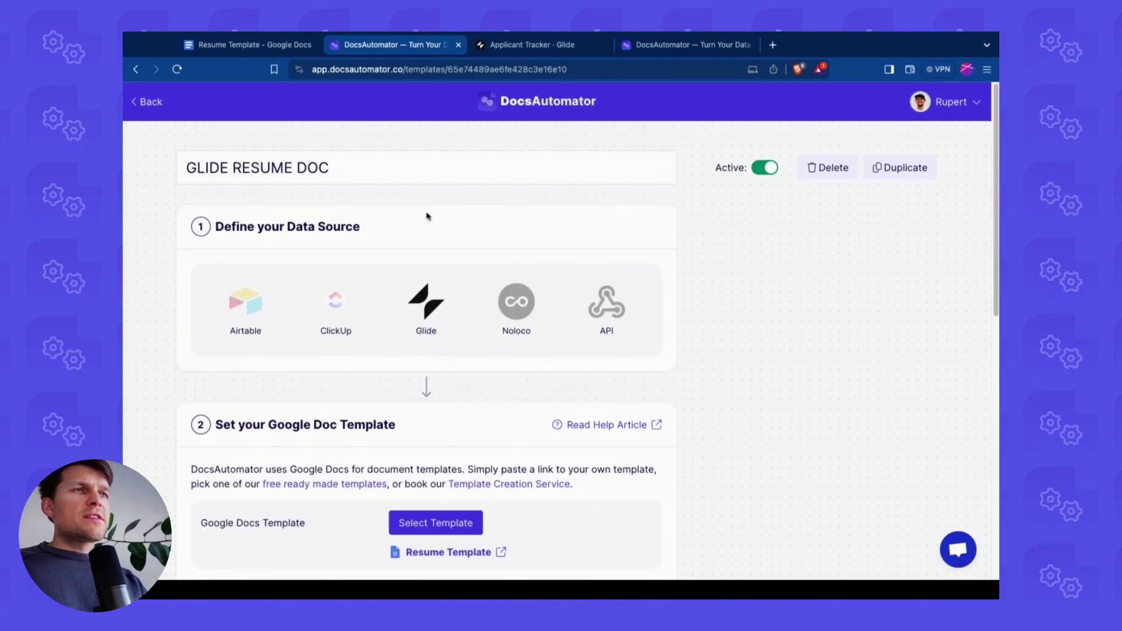
{"action": "double_click", "coordinate": [498, 69]}
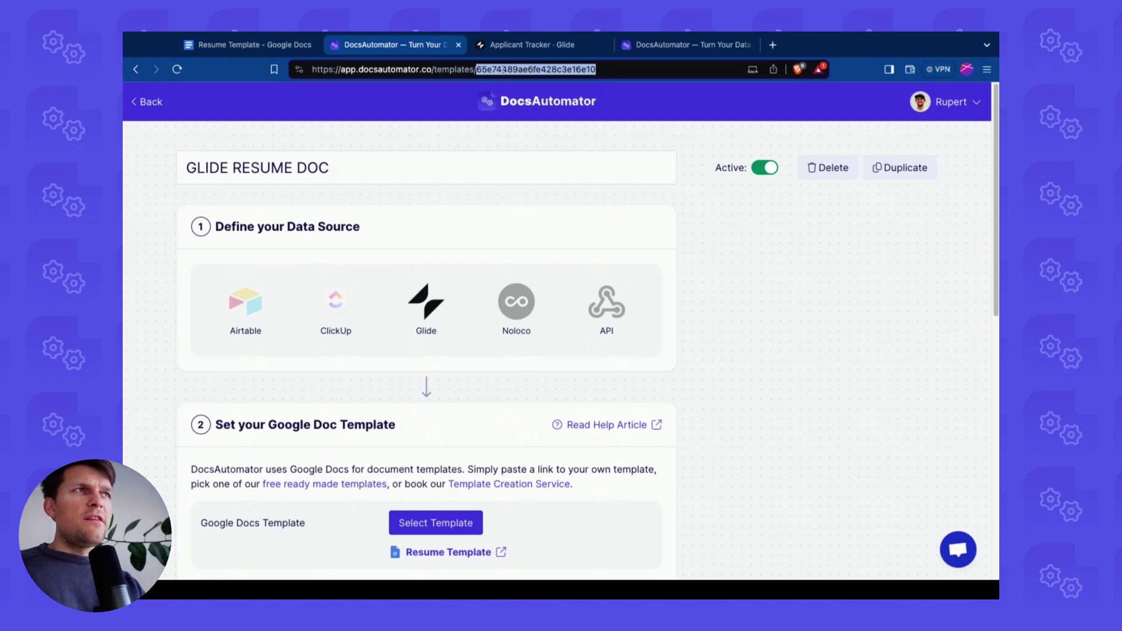
{"action": "left_click", "coordinate": [539, 51]}
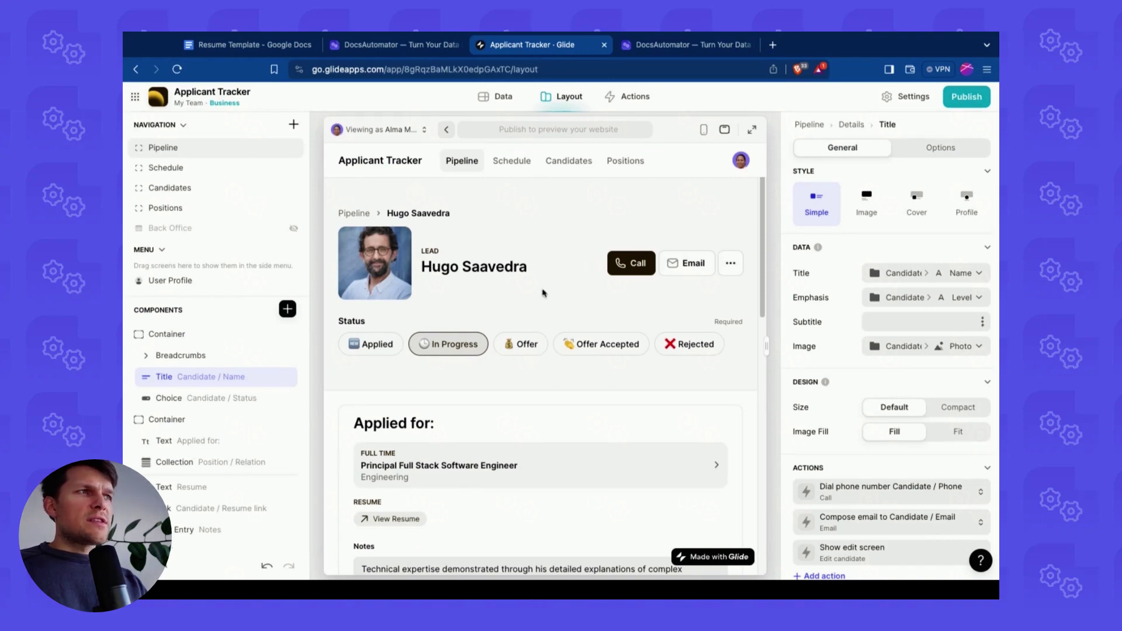
Add a Create Resume action to the candidate header with a document-edit icon.
{"action": "scroll", "coordinate": [664, 291], "scroll_direction": "down", "scroll_amount": 2}
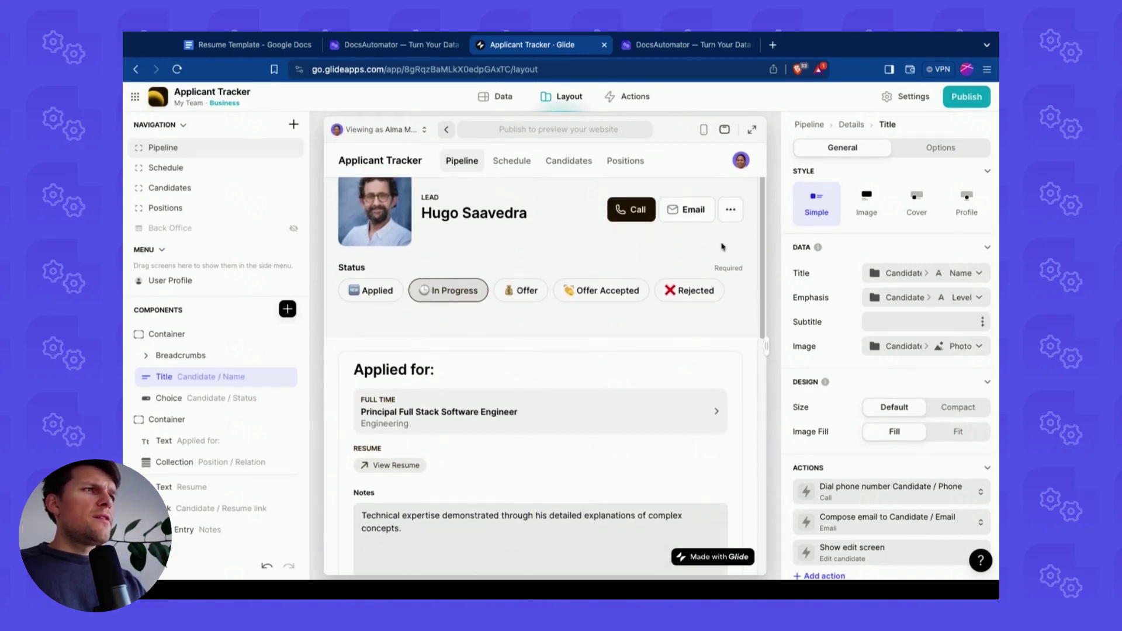
{"action": "left_click", "coordinate": [730, 210]}
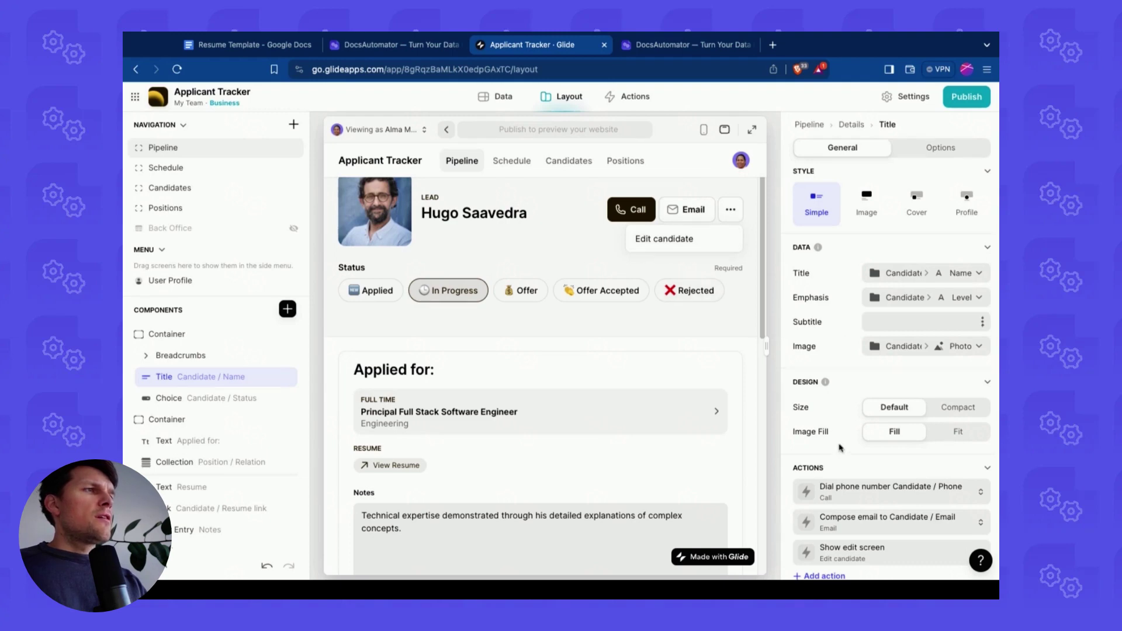
{"action": "scroll", "coordinate": [840, 447], "scroll_direction": "down", "scroll_amount": 2}
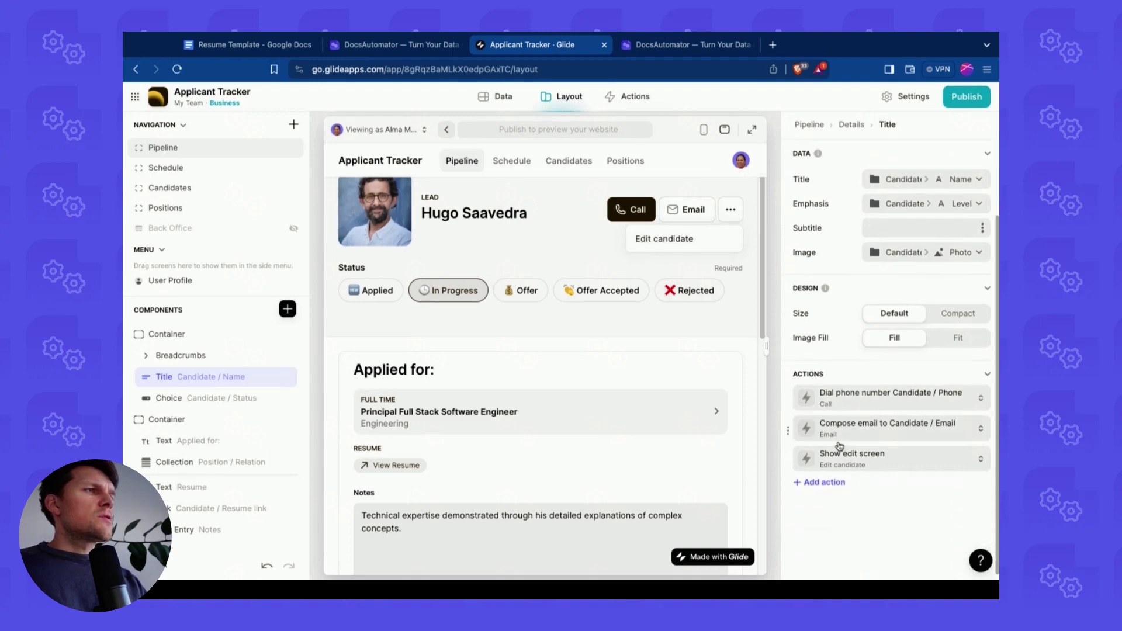
{"action": "left_click", "coordinate": [825, 483]}
{"action": "left_click", "coordinate": [866, 497]}
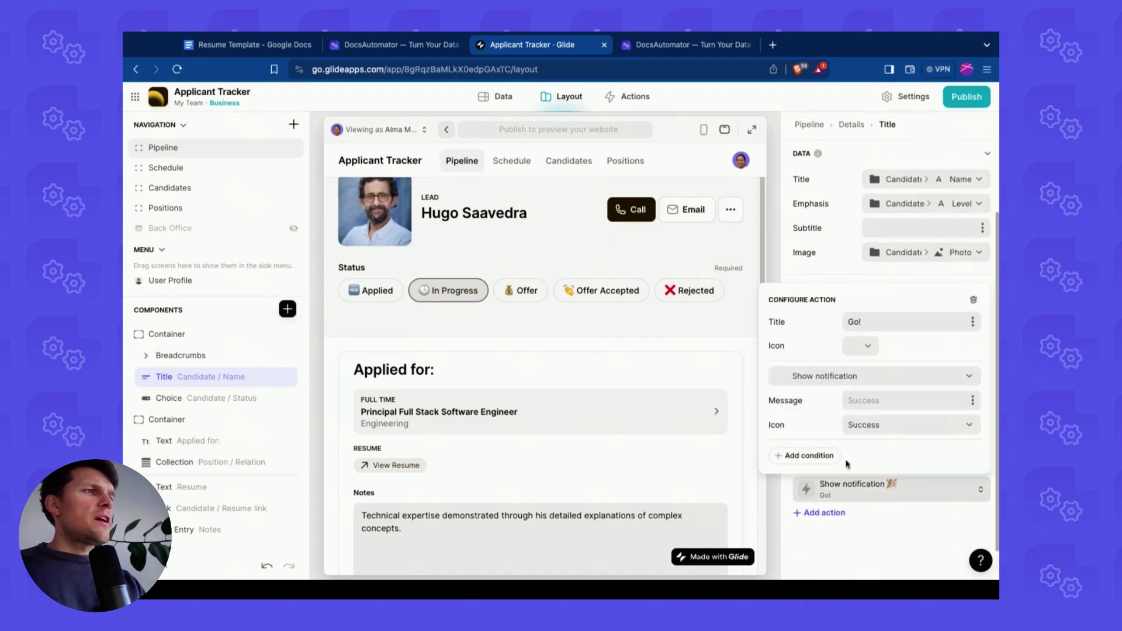
{"action": "triple_click", "coordinate": [871, 323]}
{"action": "type", "text": "Create Document"}
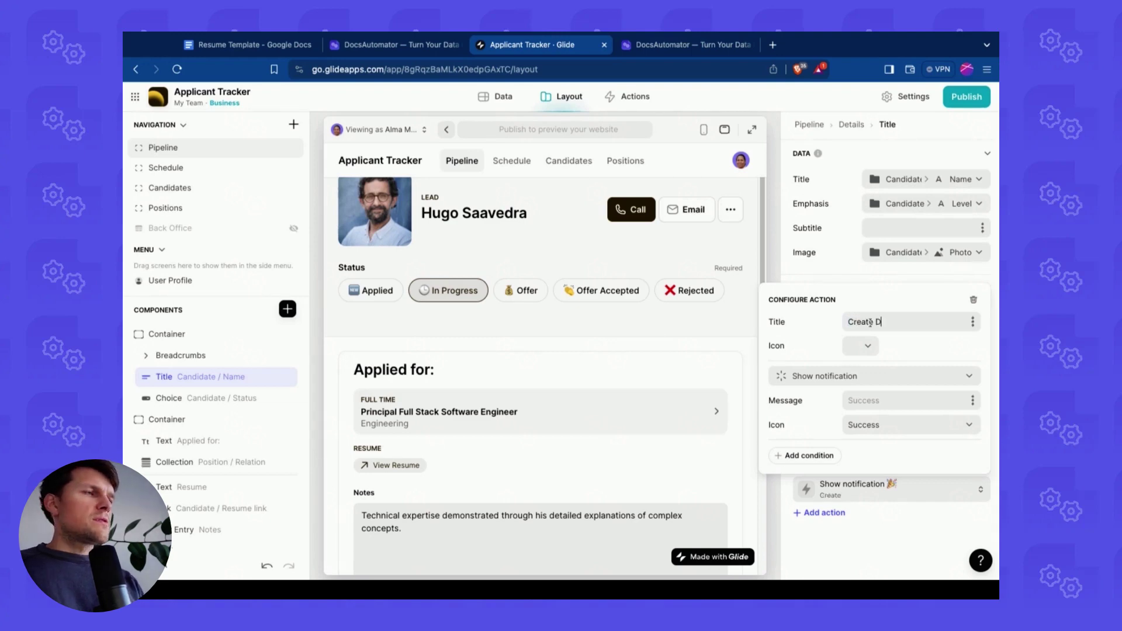
{"action": "key", "text": "BackSpace"}
{"action": "key", "text": "BackSpace"}
{"action": "key", "text": "BackSpace"}
{"action": "key", "text": "BackSpace"}
{"action": "key", "text": "BackSpace"}
{"action": "key", "text": "BackSpace"}
{"action": "key", "text": "BackSpace"}
{"action": "key", "text": "BackSpace"}
{"action": "key", "text": "BackSpace"}
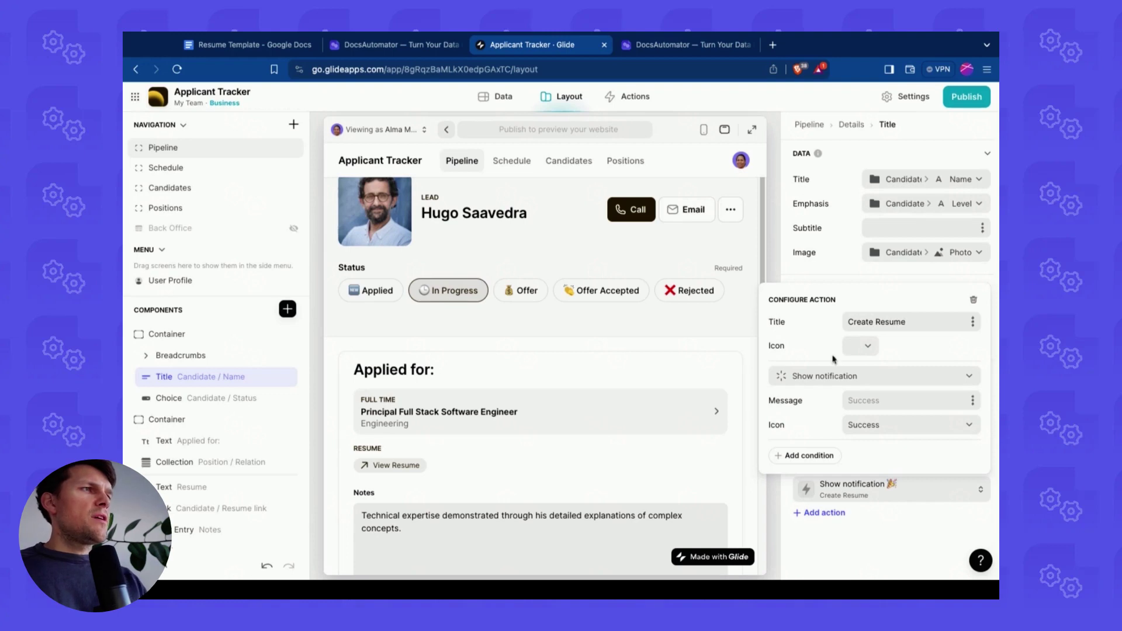
{"action": "left_click", "coordinate": [858, 347]}
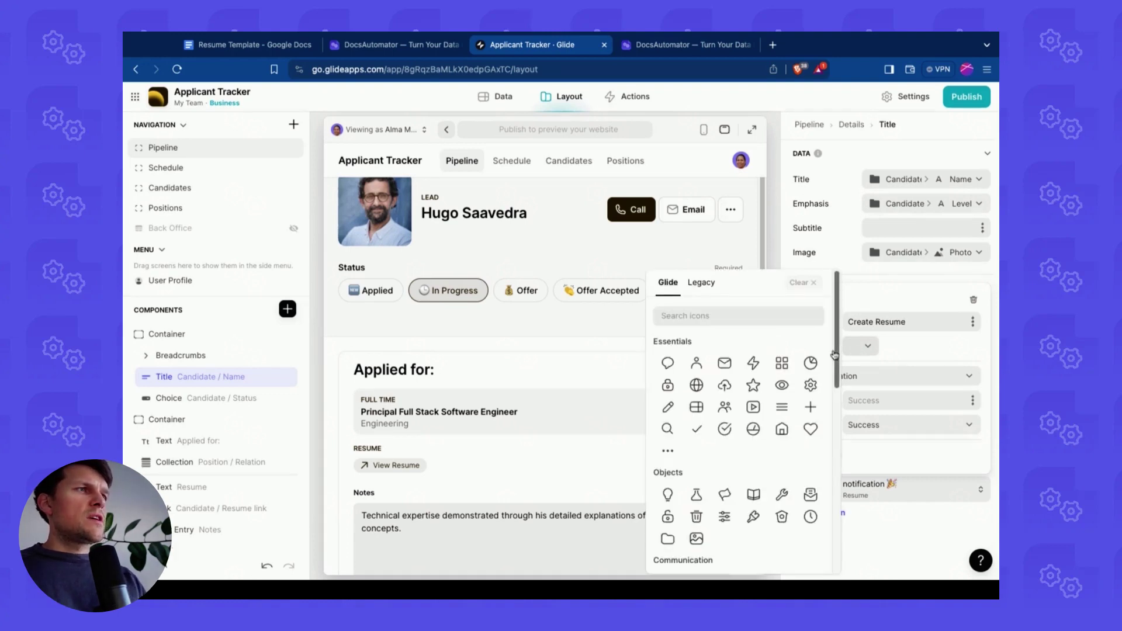
{"action": "left_click", "coordinate": [780, 315]}
{"action": "type", "text": "doc"}
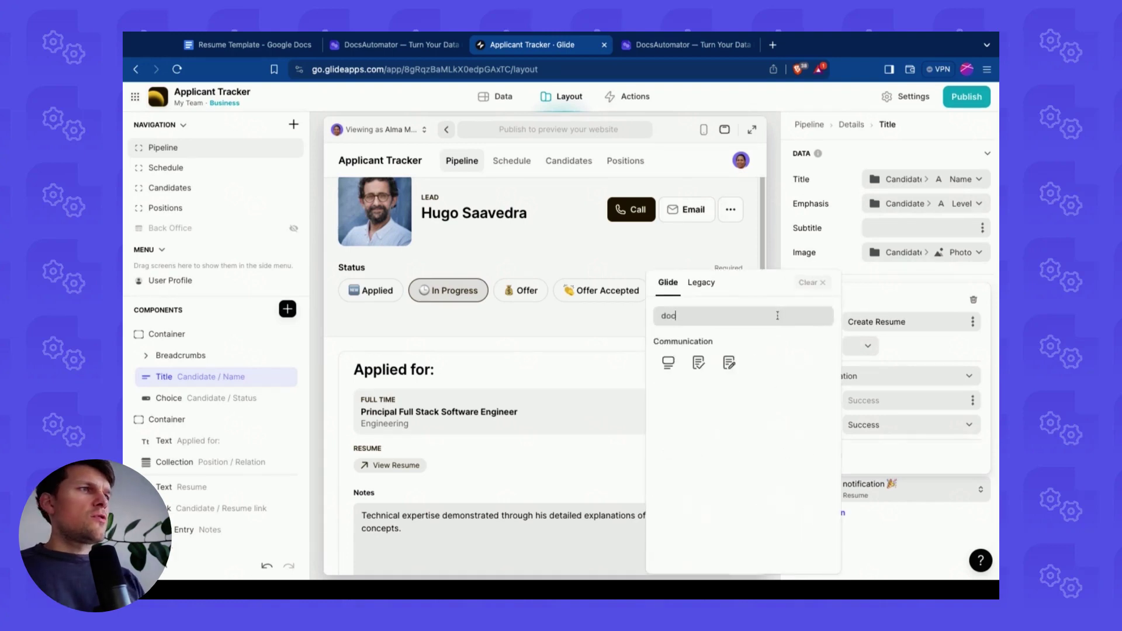
{"action": "left_click", "coordinate": [725, 364]}
Make the action DocsAutomator's Generate document and begin adding the DocsAutomator integration.
{"action": "left_click", "coordinate": [877, 376]}
{"action": "mouse_move", "coordinate": [800, 564]}
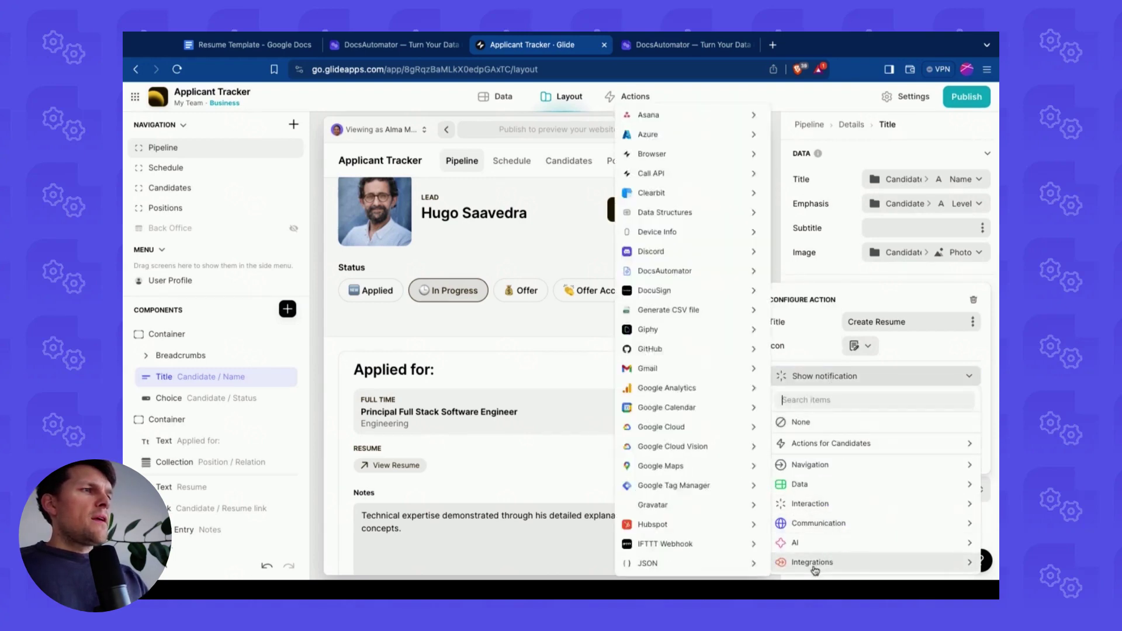
{"action": "mouse_move", "coordinate": [672, 275]}
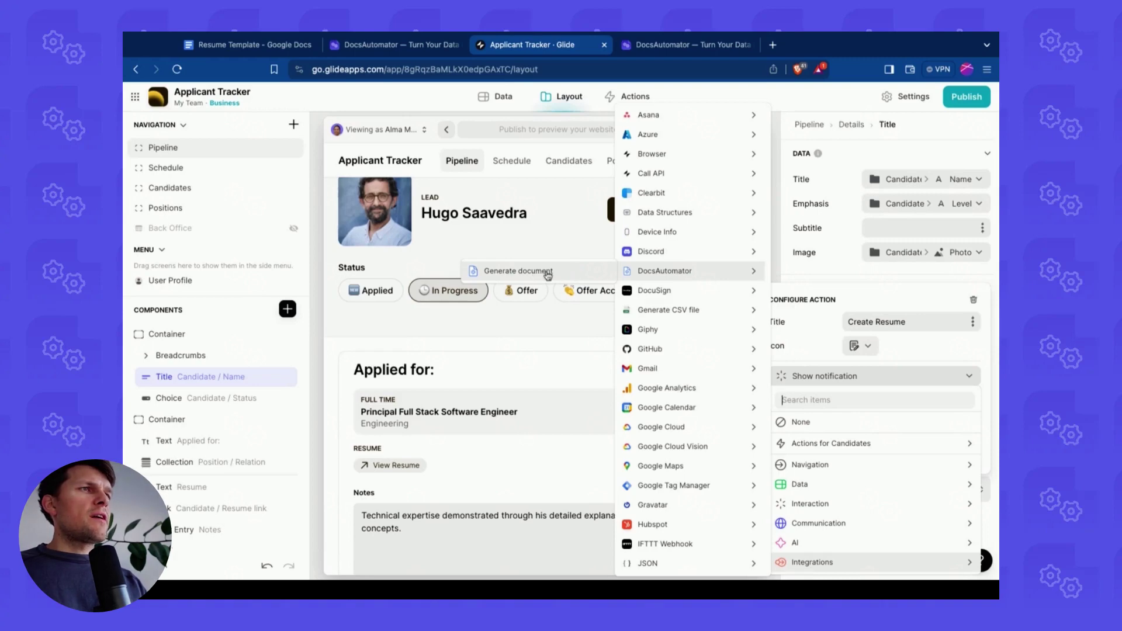
{"action": "left_click", "coordinate": [545, 271]}
{"action": "scroll", "coordinate": [851, 402], "scroll_direction": "down", "scroll_amount": 2}
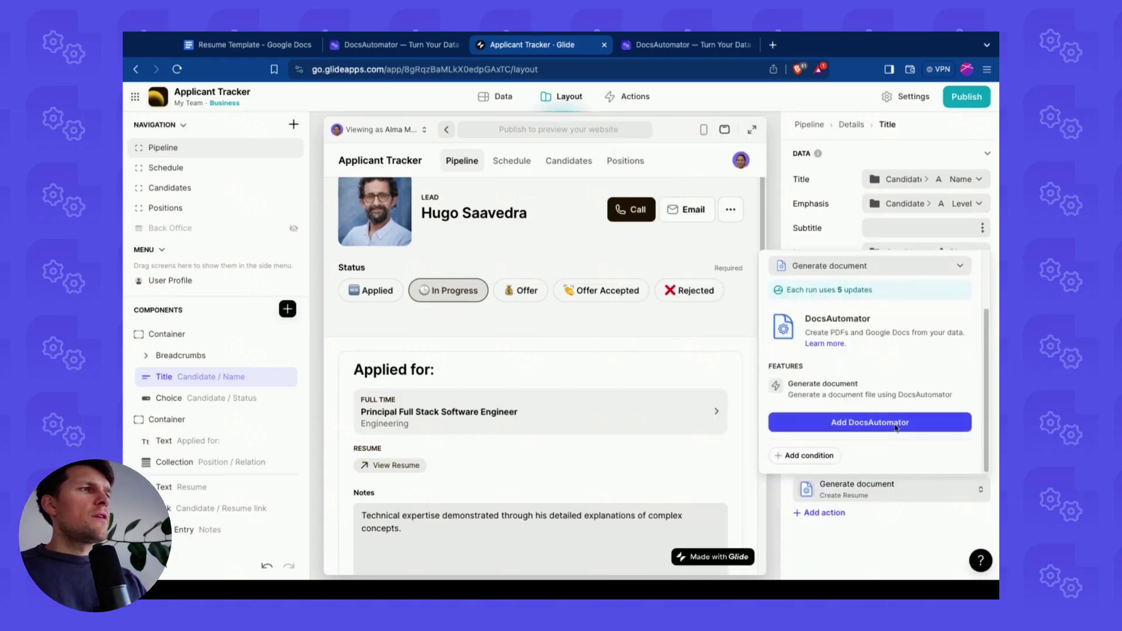
{"action": "left_click", "coordinate": [849, 430]}
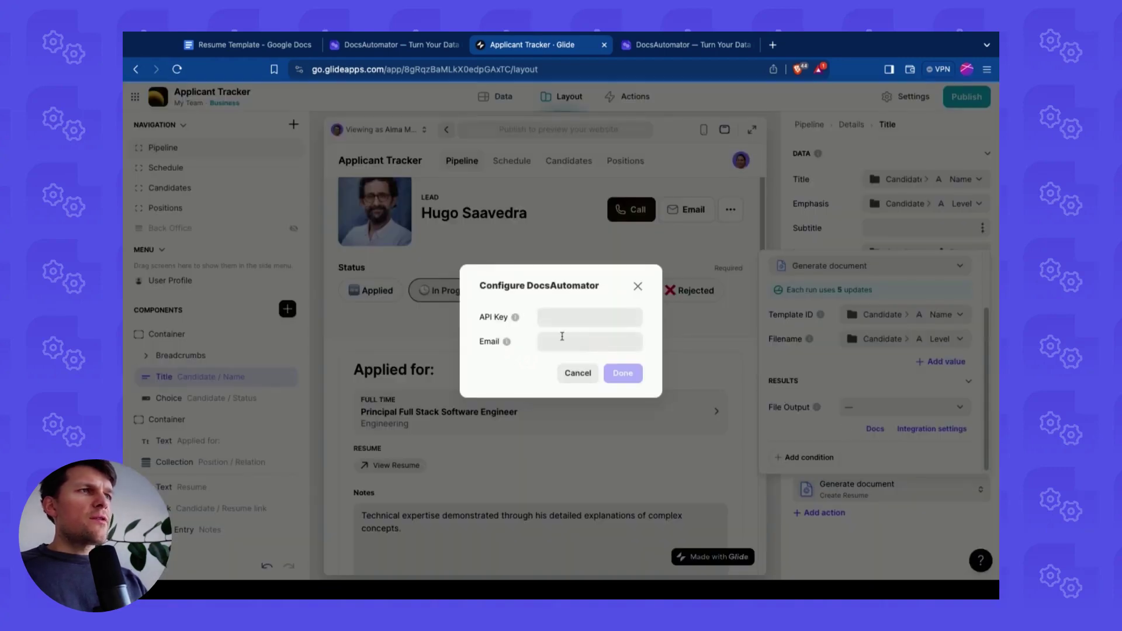
Reveal and copy the API key from DocsAutomator's account settings.
{"action": "left_click", "coordinate": [411, 46]}
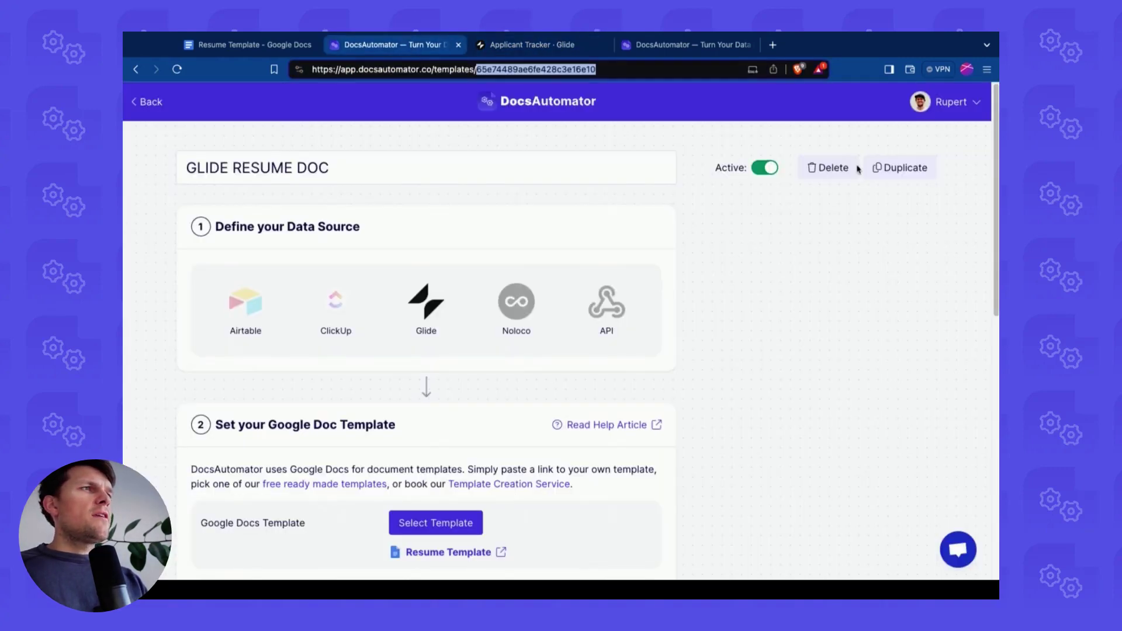
{"action": "left_click", "coordinate": [927, 103]}
{"action": "left_click", "coordinate": [842, 178]}
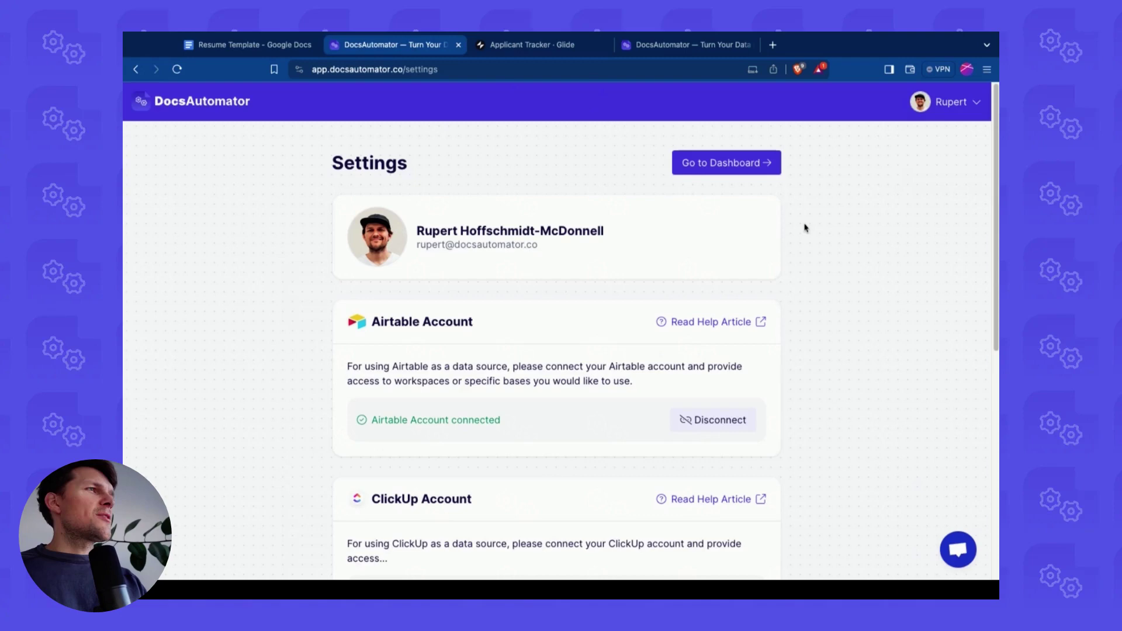
{"action": "scroll", "coordinate": [692, 296], "scroll_direction": "down", "scroll_amount": 8}
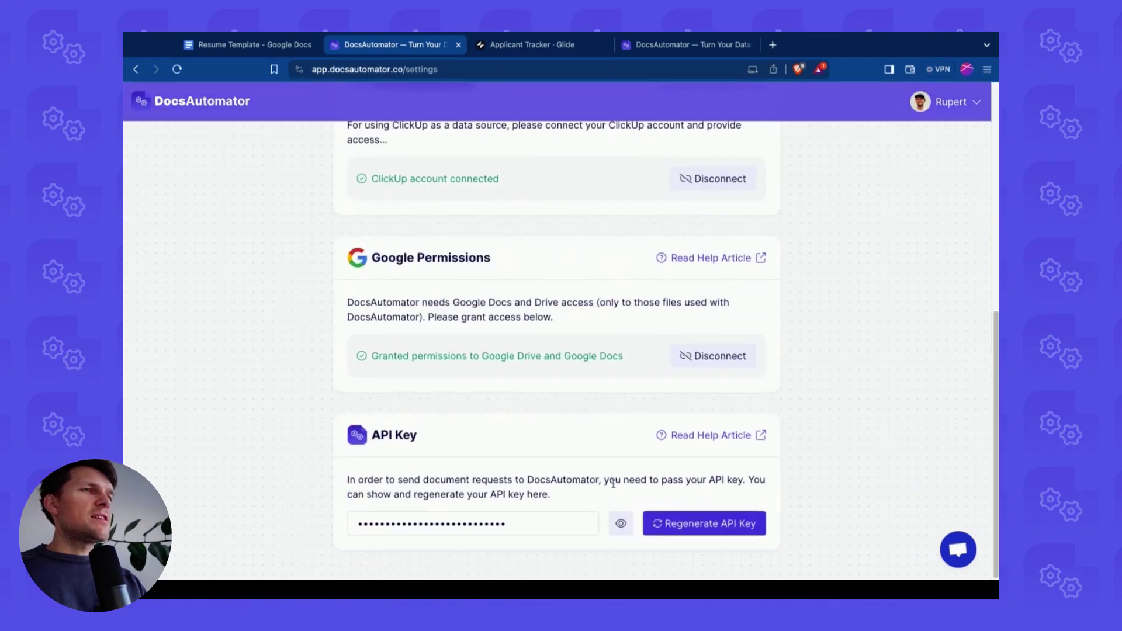
{"action": "left_click", "coordinate": [621, 523]}
{"action": "left_click", "coordinate": [496, 523]}
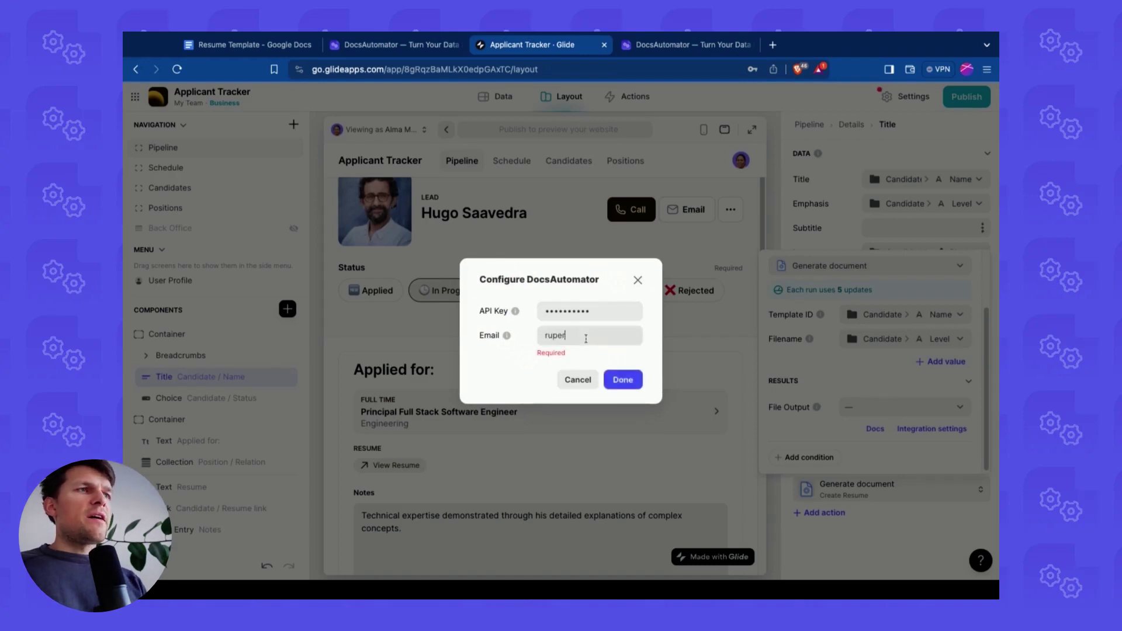
Enter the API key and account email in Glide's Configure DocsAutomator dialog and confirm.
{"action": "type", "text": ".co"}
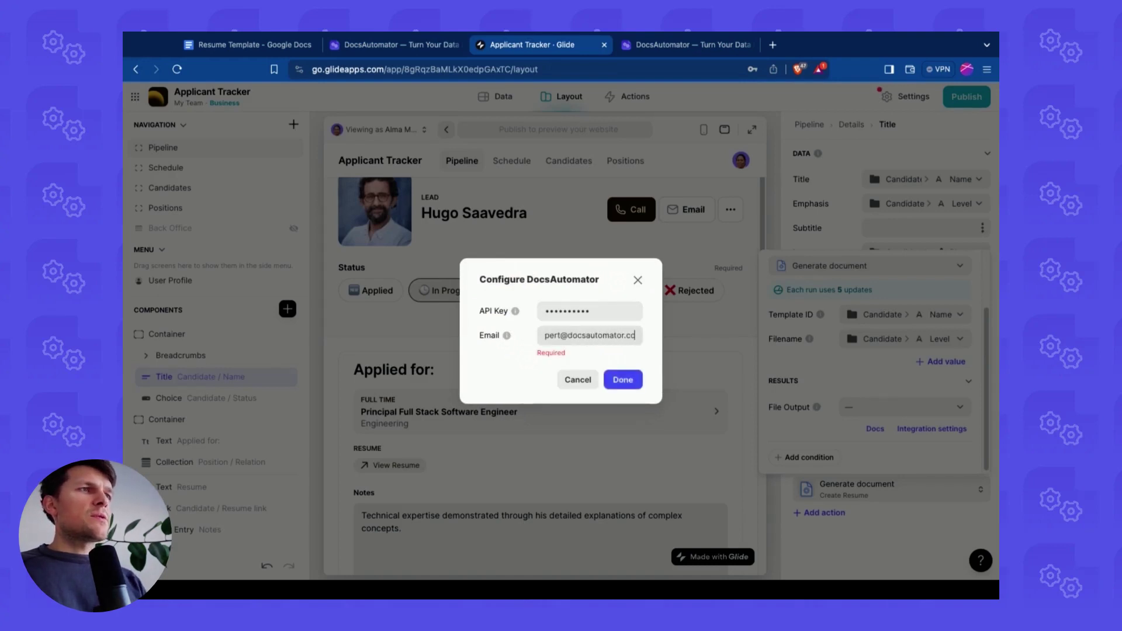
{"action": "left_click", "coordinate": [630, 375]}
{"action": "left_click", "coordinate": [623, 373]}
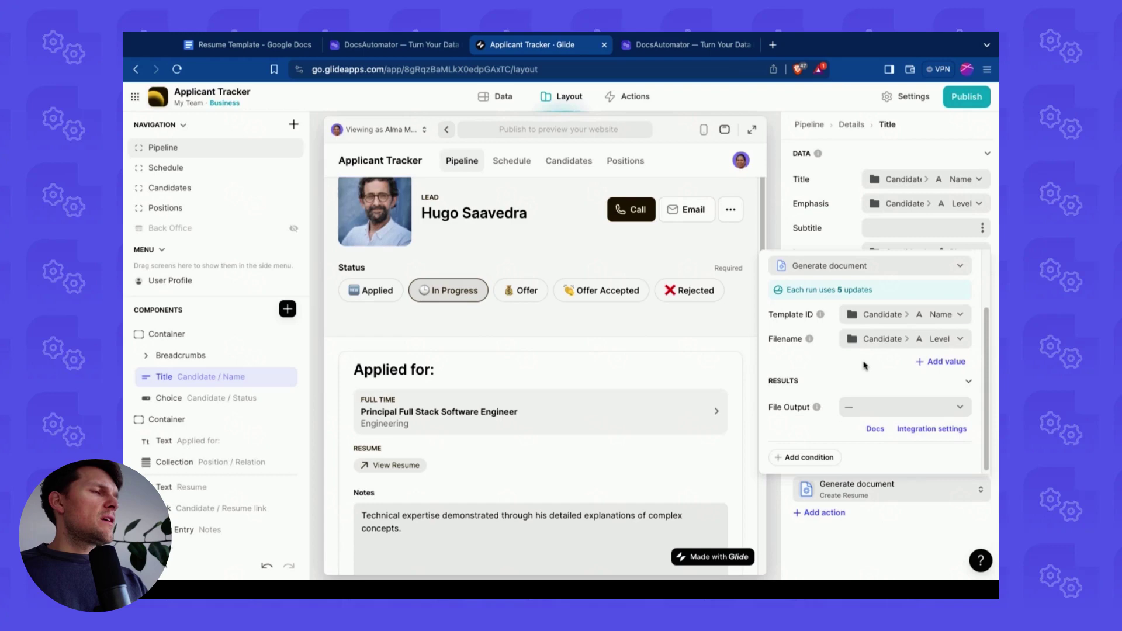
Set Template ID to a custom value and paste in the template ID 65e74489ae6fe428c3e16e10.
{"action": "scroll", "coordinate": [864, 364], "scroll_direction": "up", "scroll_amount": 2}
{"action": "scroll", "coordinate": [848, 353], "scroll_direction": "down", "scroll_amount": 2}
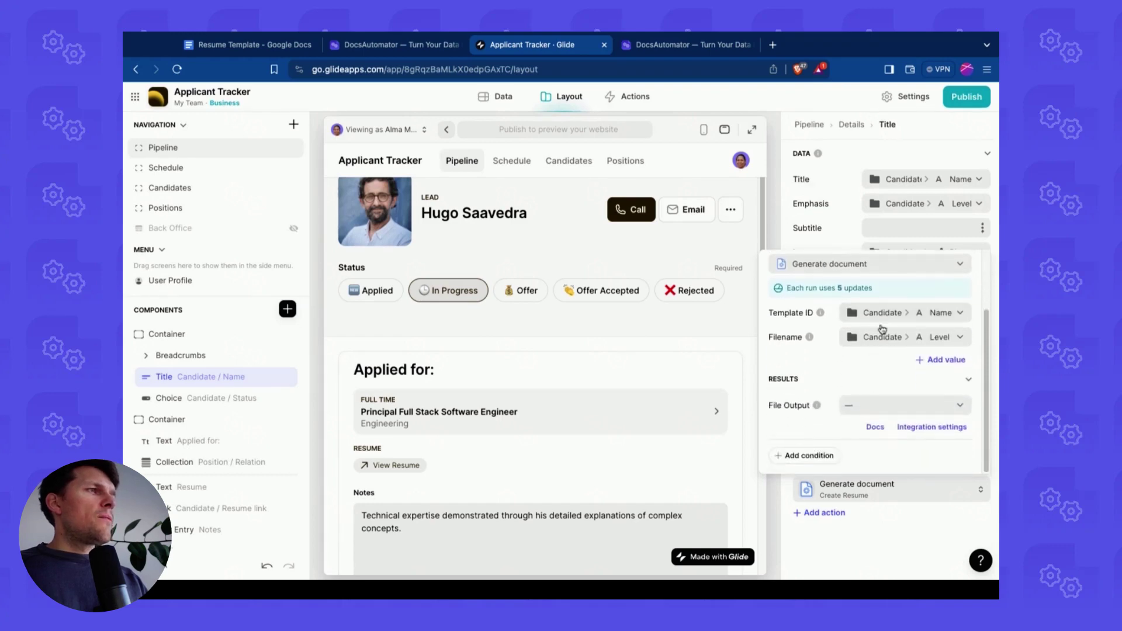
{"action": "left_click", "coordinate": [842, 340]}
{"action": "left_click", "coordinate": [845, 358]}
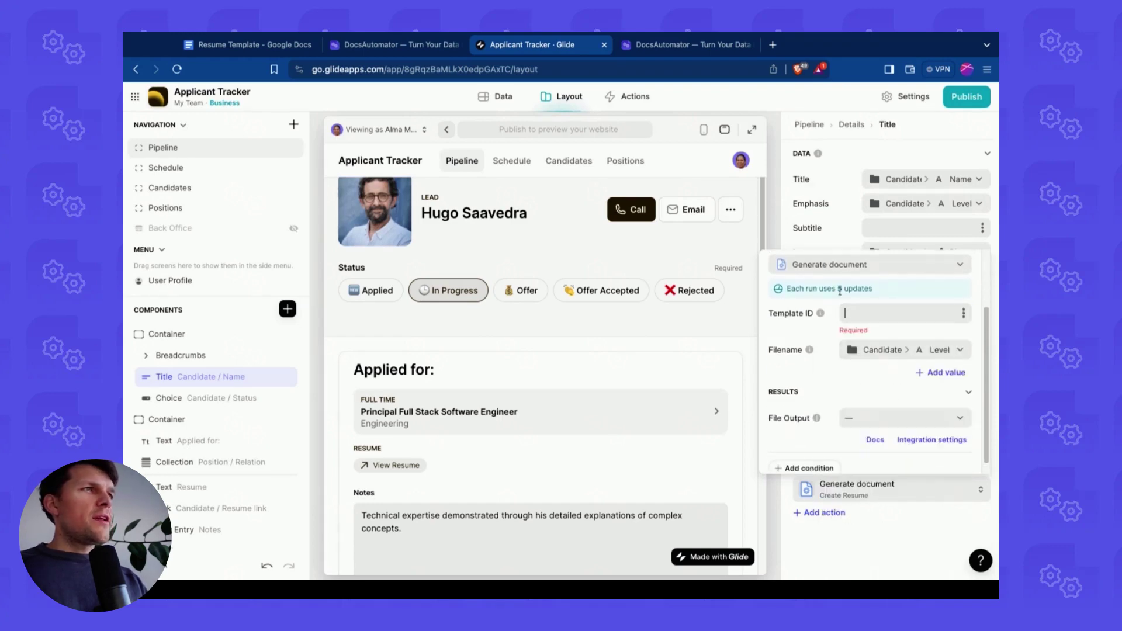
{"action": "left_click", "coordinate": [687, 44]}
{"action": "left_click", "coordinate": [391, 44]}
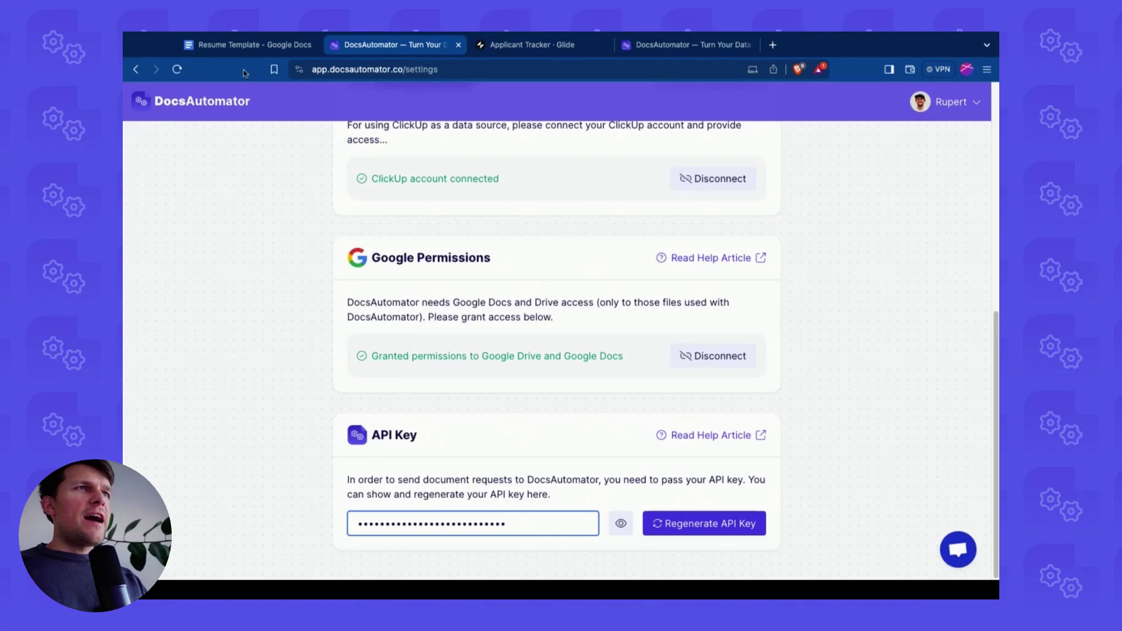
{"action": "left_click", "coordinate": [136, 69]}
{"action": "left_click", "coordinate": [136, 69]}
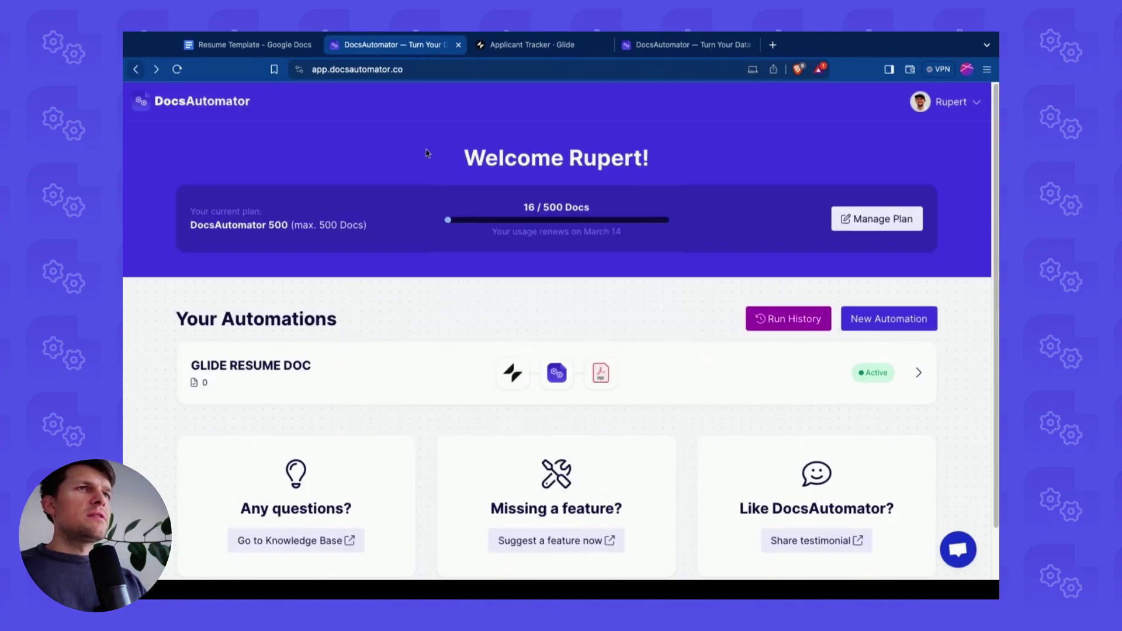
{"action": "key", "text": "alt+Right"}
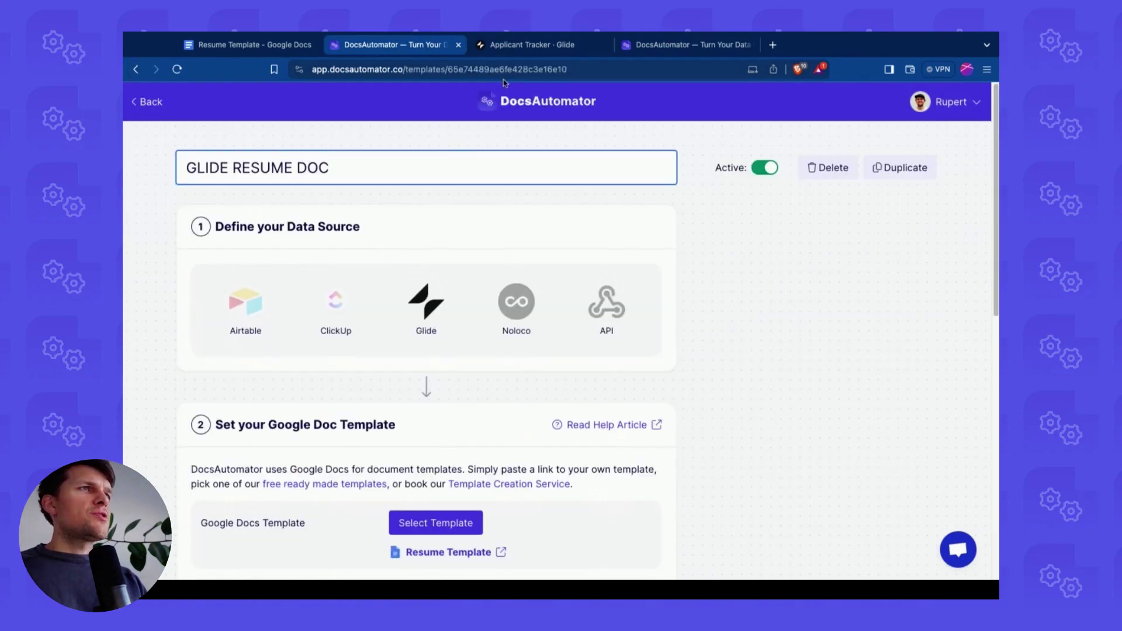
{"action": "double_click", "coordinate": [518, 70]}
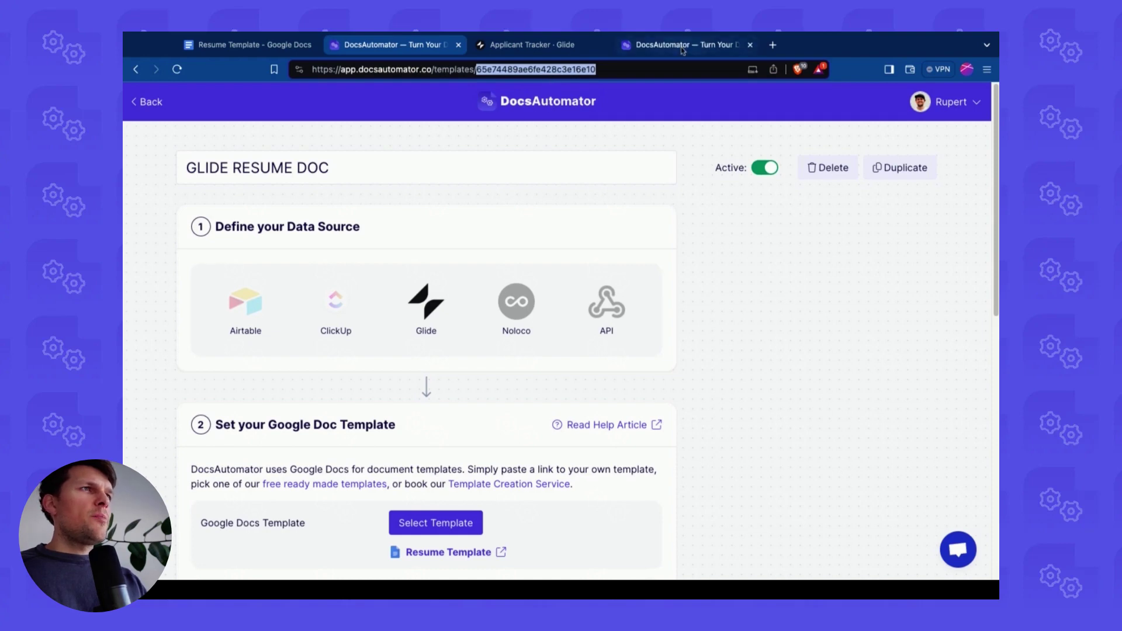
{"action": "key", "text": "ctrl+c"}
{"action": "left_click", "coordinate": [532, 44]}
{"action": "left_click", "coordinate": [859, 315]}
{"action": "key", "text": "ctrl+v"}
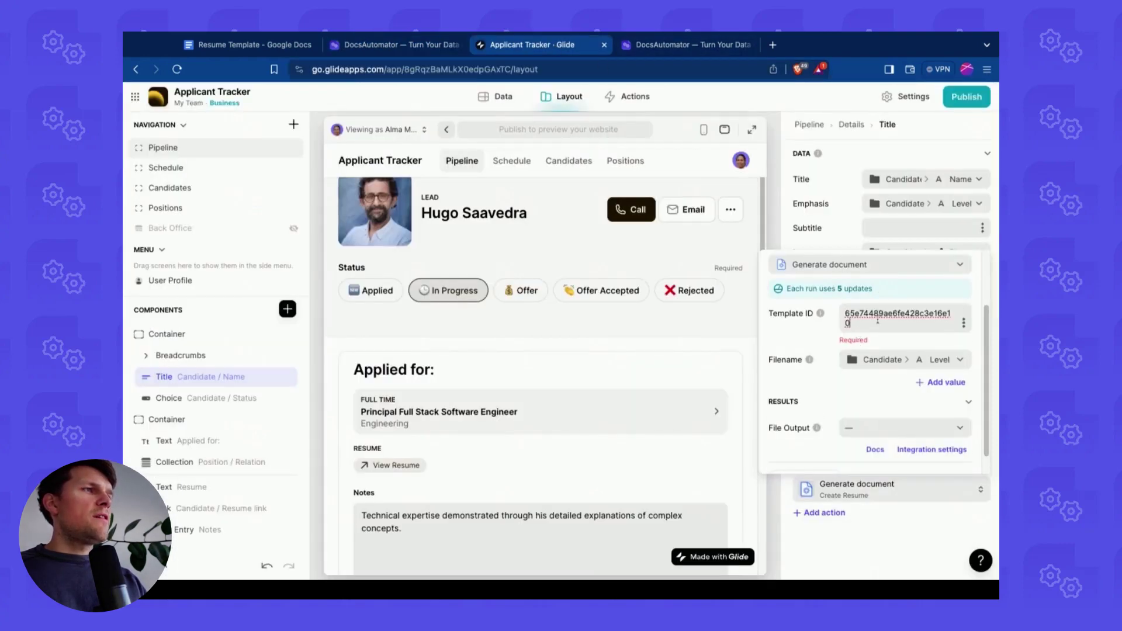
Set the Filename to the candidate's Name column.
{"action": "left_click", "coordinate": [874, 351]}
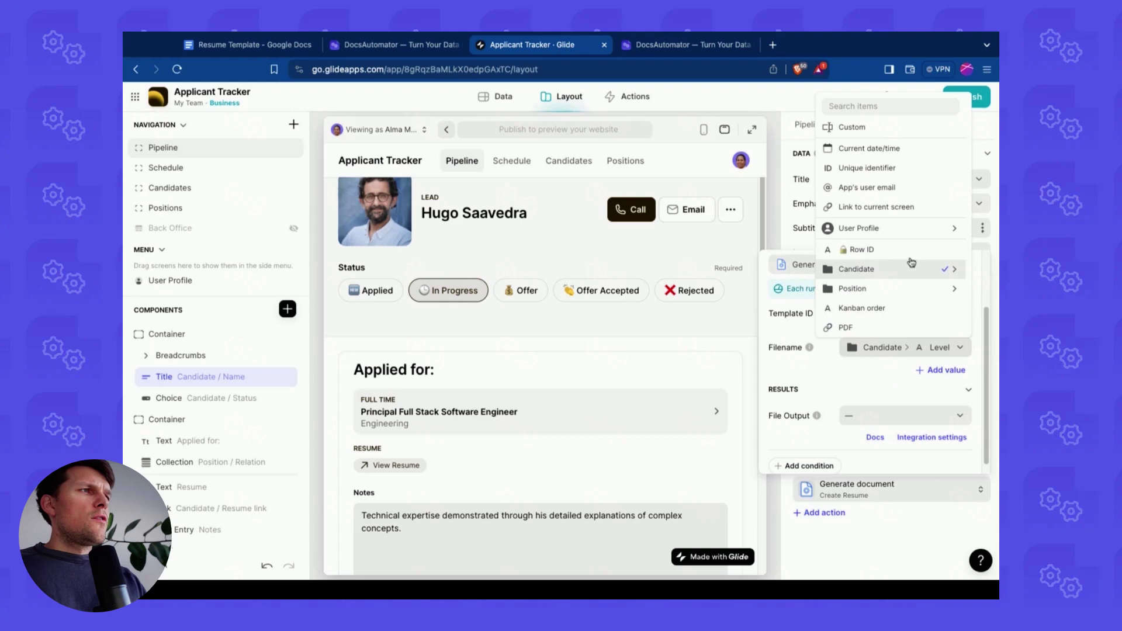
{"action": "mouse_move", "coordinate": [890, 269]}
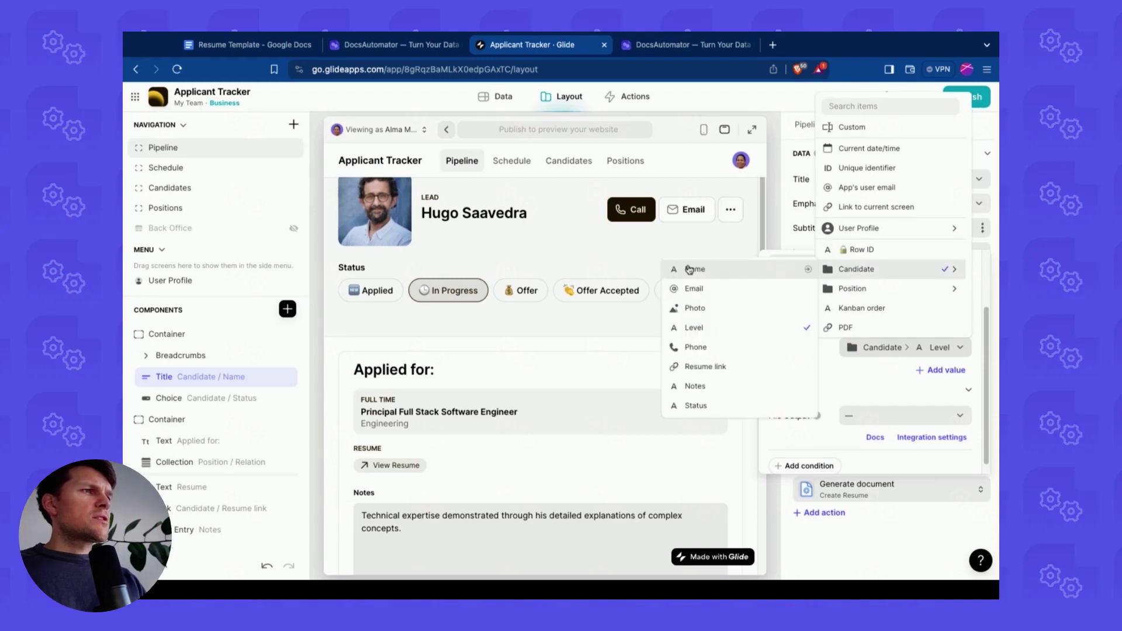
{"action": "left_click", "coordinate": [693, 270]}
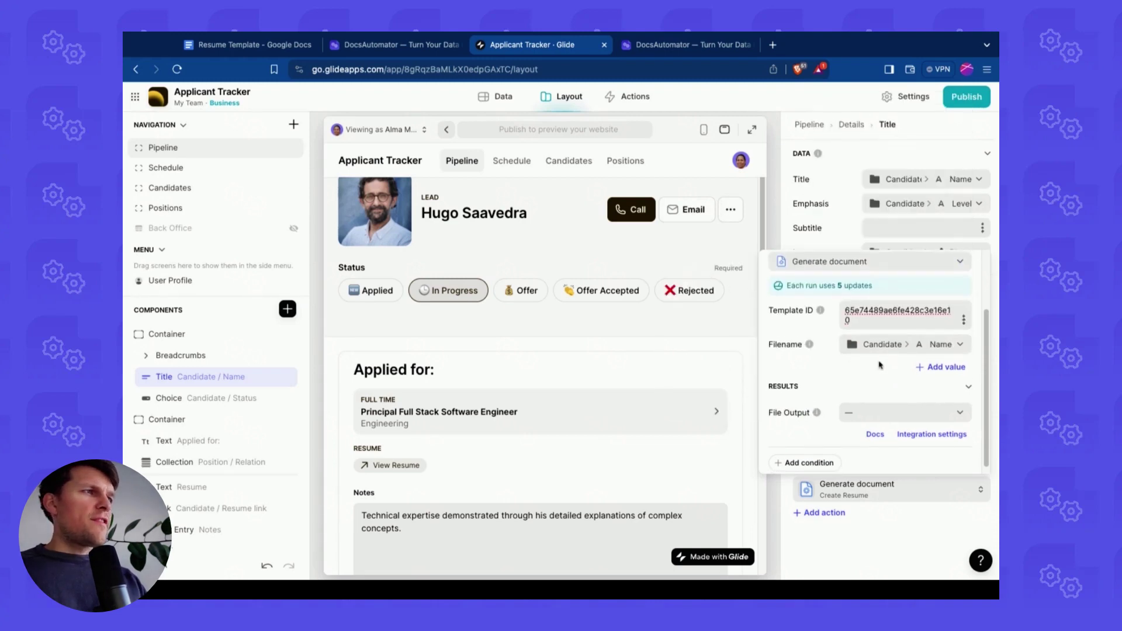
Set the Generate document action's File Output to PDF.
{"action": "left_click", "coordinate": [881, 412]}
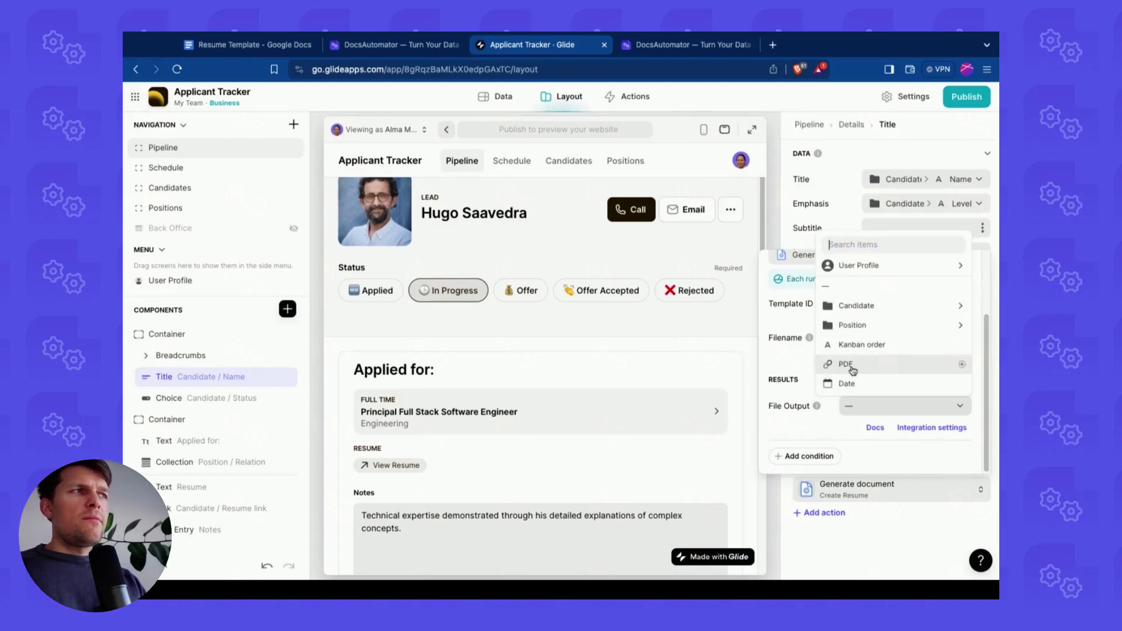
{"action": "left_click", "coordinate": [847, 367]}
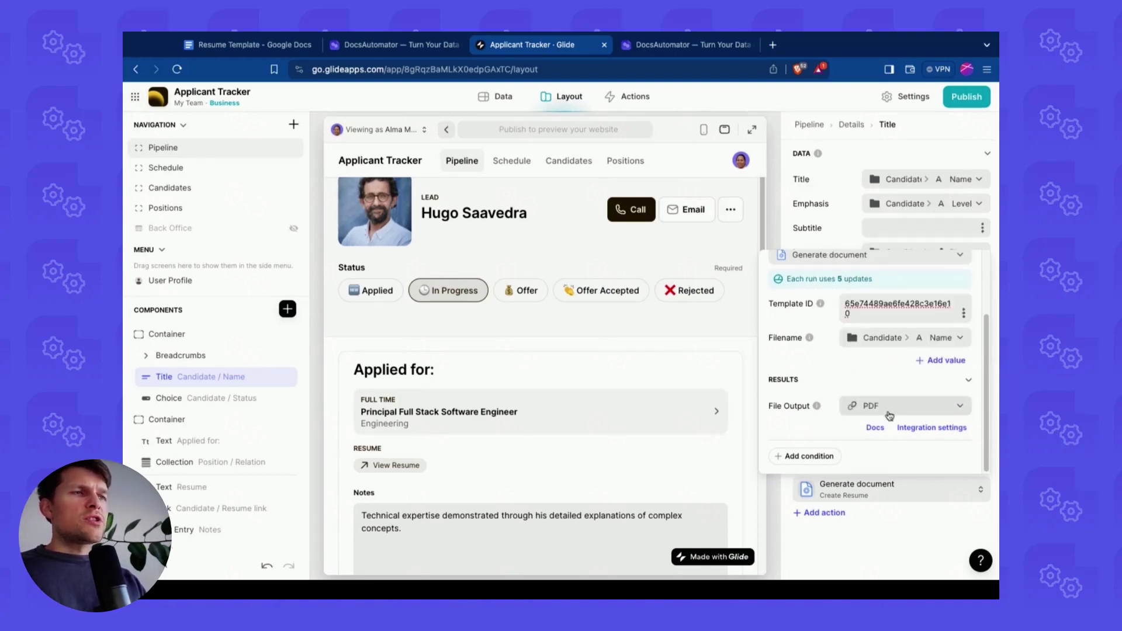
{"action": "left_click", "coordinate": [490, 112]}
Check the PDF column in the Candidates table, then reopen the Generate document action in Layout.
{"action": "left_click", "coordinate": [497, 97]}
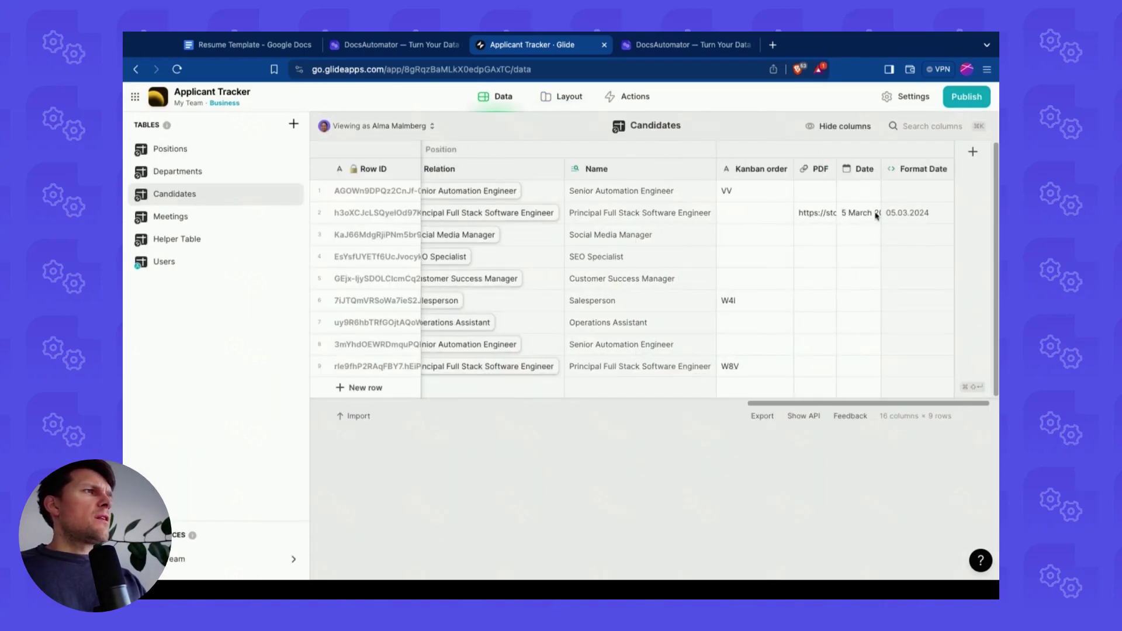
{"action": "scroll", "coordinate": [688, 223], "scroll_direction": "left", "scroll_amount": 10}
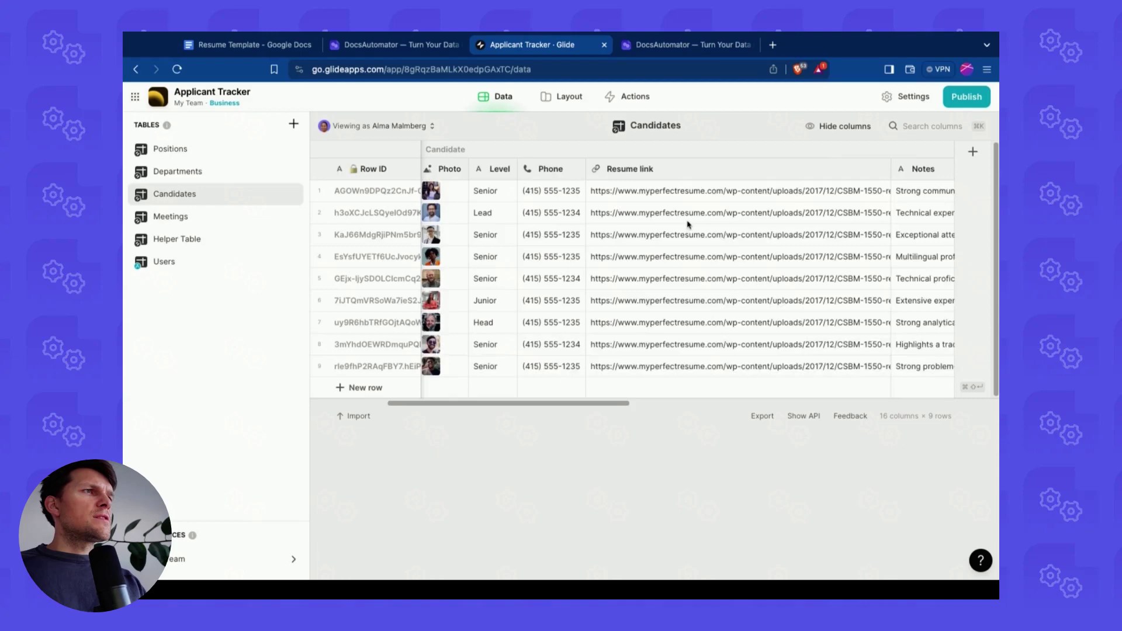
{"action": "scroll", "coordinate": [687, 223], "scroll_direction": "right", "scroll_amount": 10}
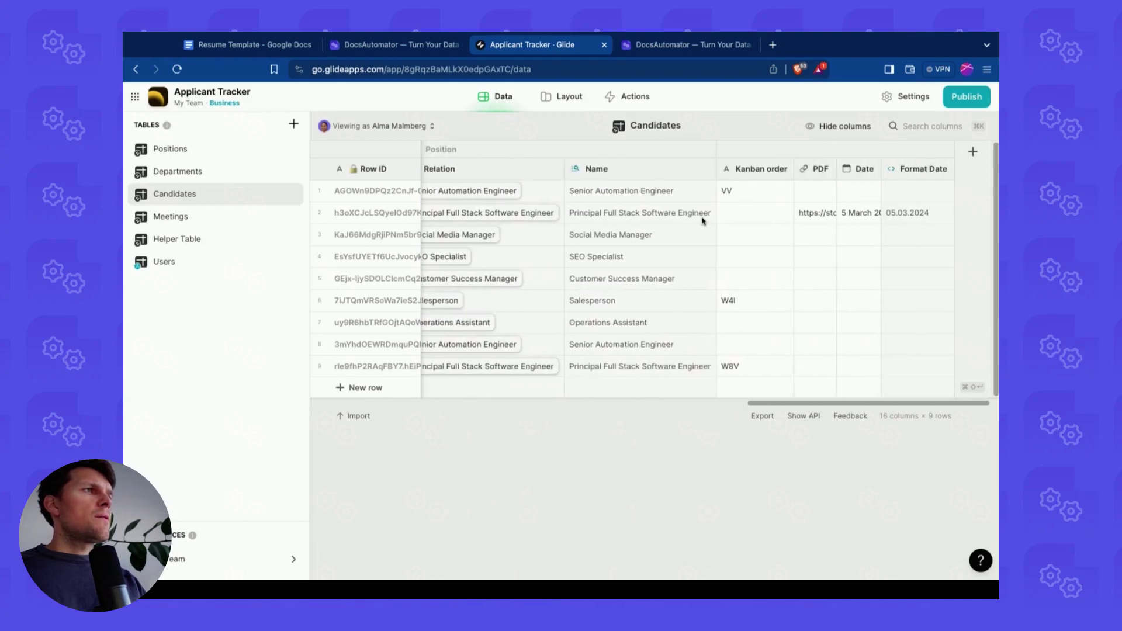
{"action": "left_click", "coordinate": [797, 219]}
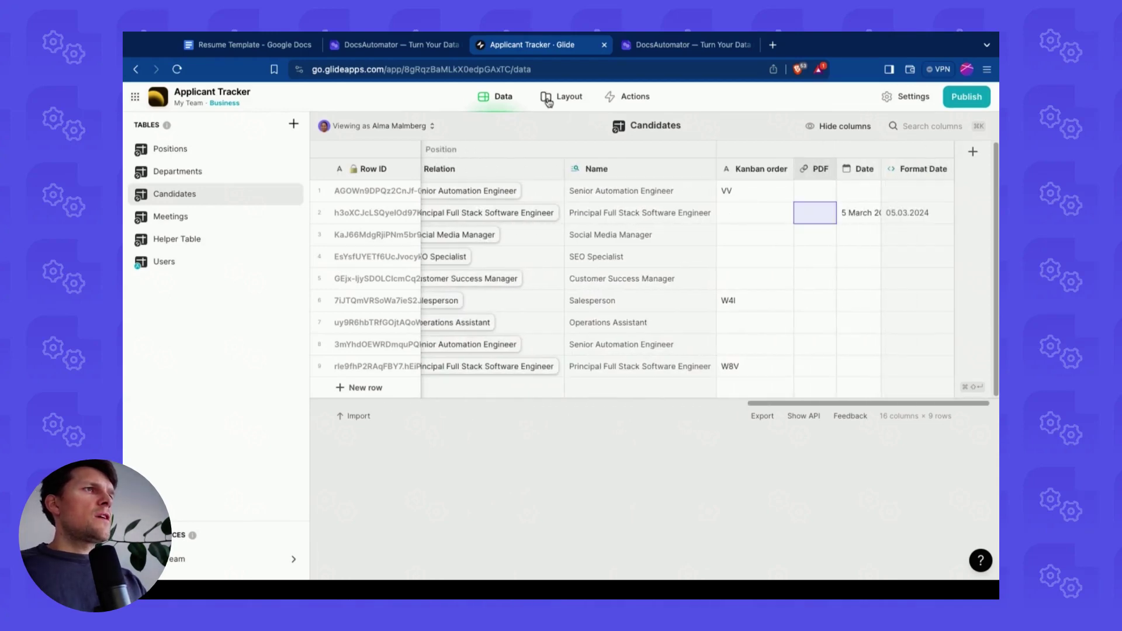
{"action": "left_click", "coordinate": [562, 96]}
{"action": "scroll", "coordinate": [892, 409], "scroll_direction": "down", "scroll_amount": 3}
{"action": "left_click", "coordinate": [880, 460]}
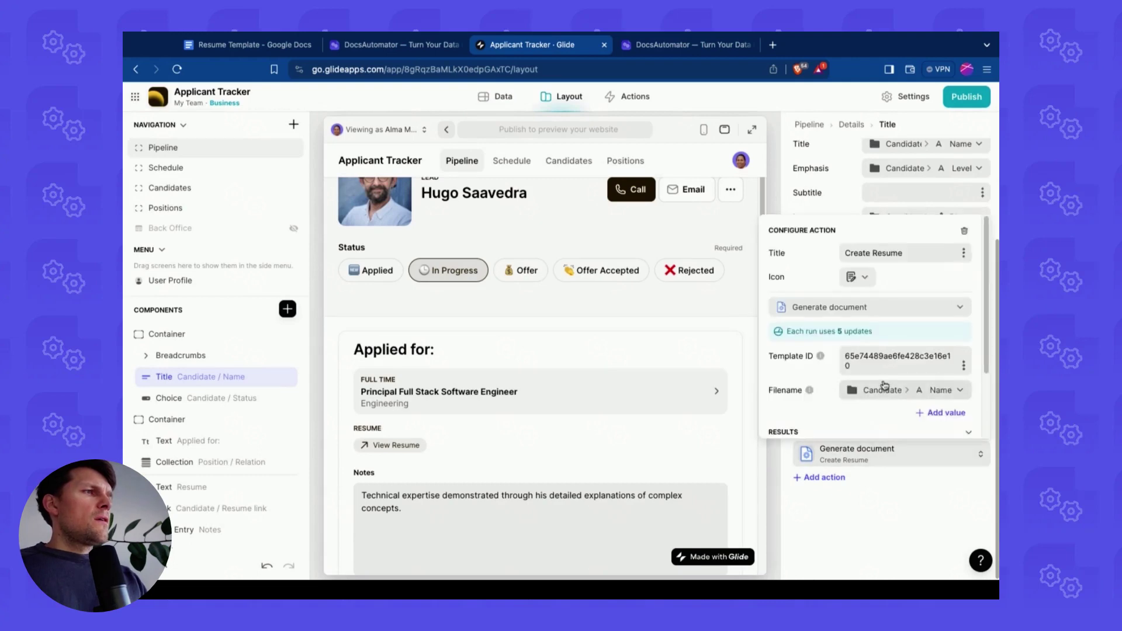
Add a value keyed 'name', matching the template's {{name}} placeholder, mapped to the candidate's Name.
{"action": "scroll", "coordinate": [877, 362], "scroll_direction": "down", "scroll_amount": 3}
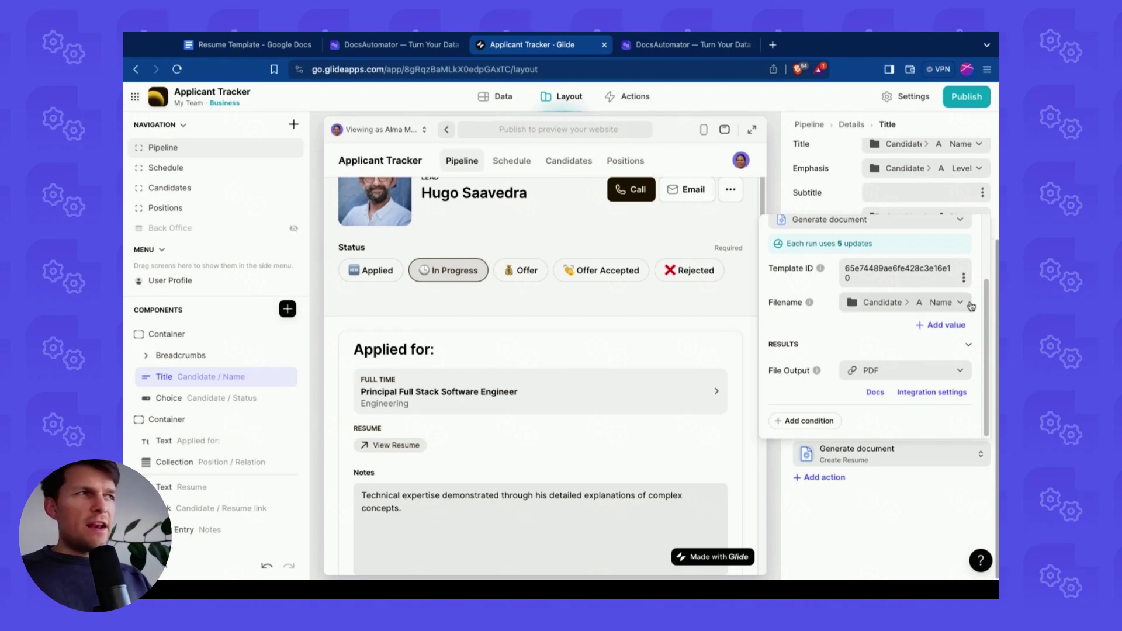
{"action": "left_click", "coordinate": [942, 325]}
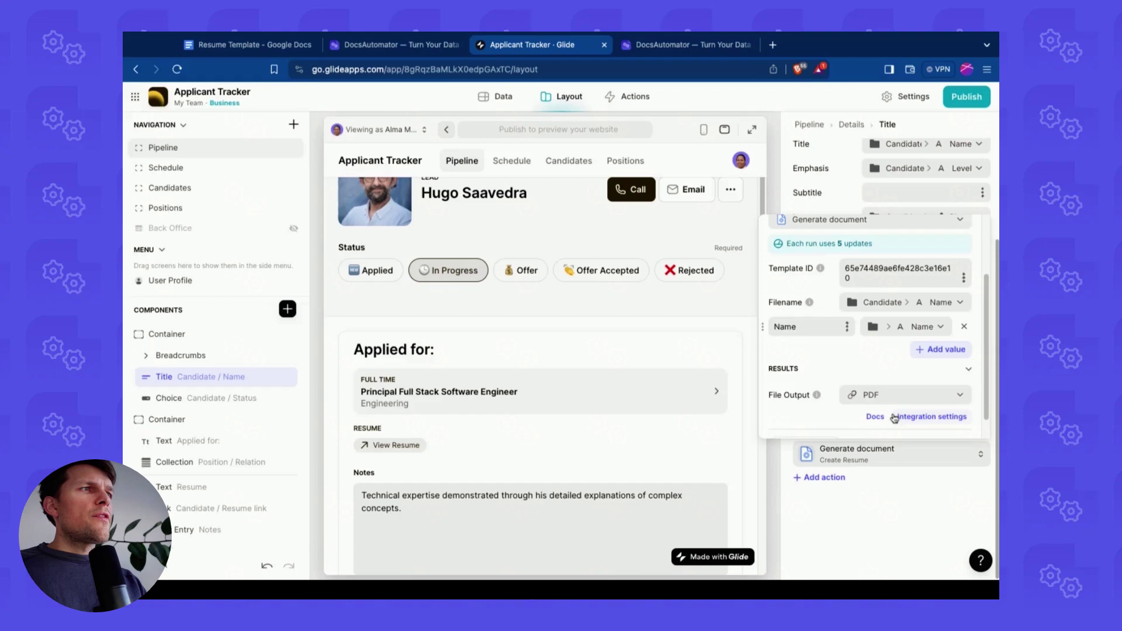
{"action": "left_click", "coordinate": [805, 327]}
{"action": "left_click", "coordinate": [300, 46]}
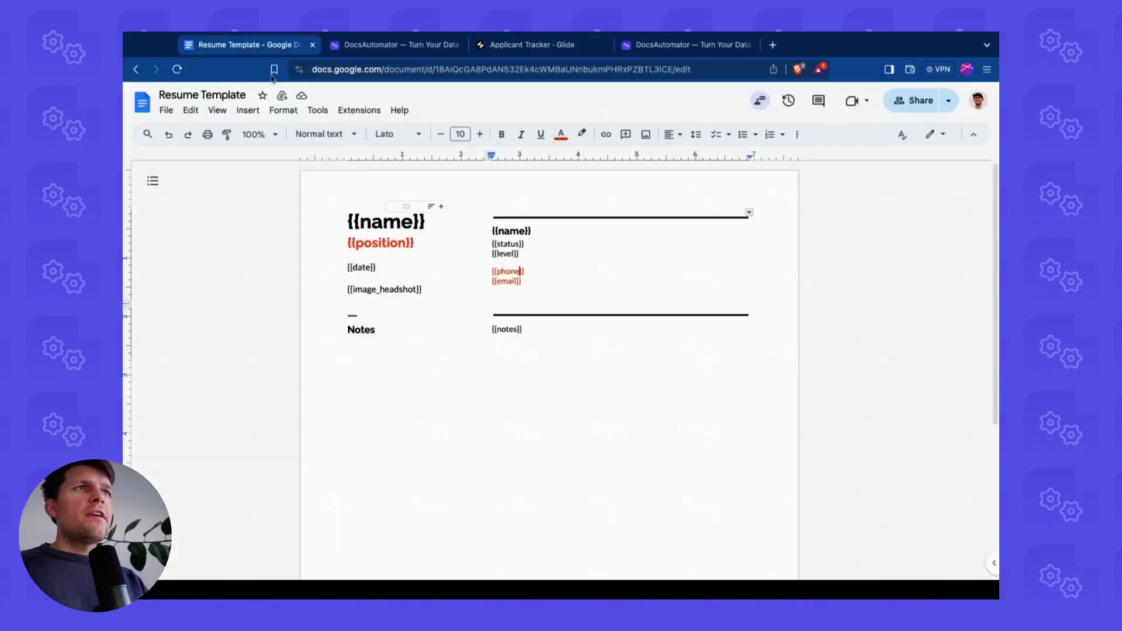
{"action": "double_click", "coordinate": [382, 236]}
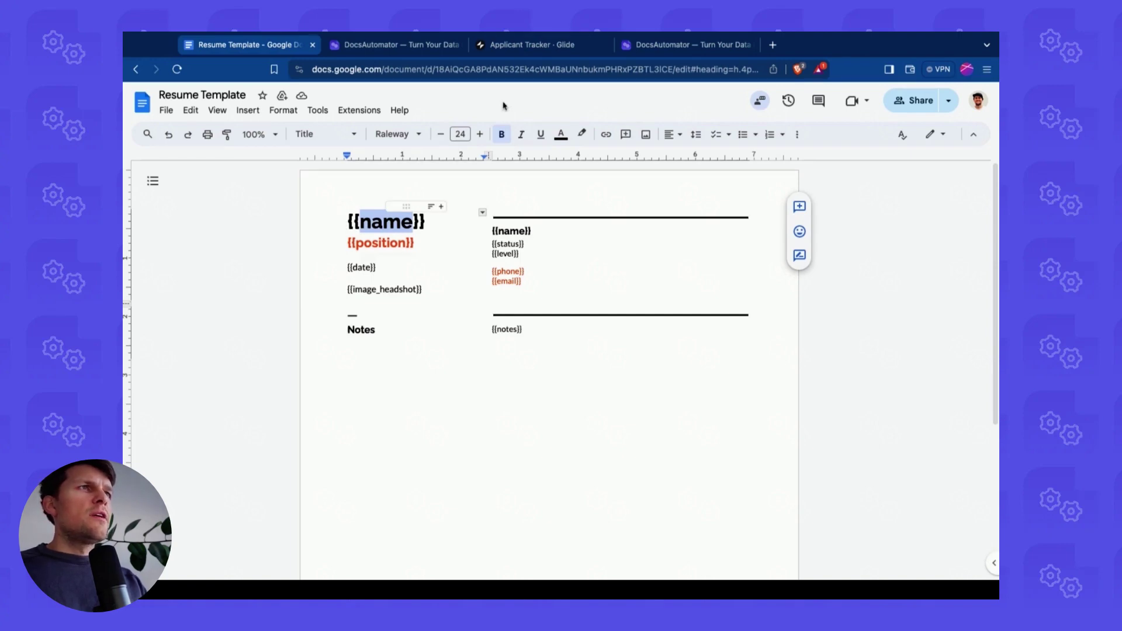
{"action": "left_click", "coordinate": [506, 46]}
{"action": "type", "text": "name"}
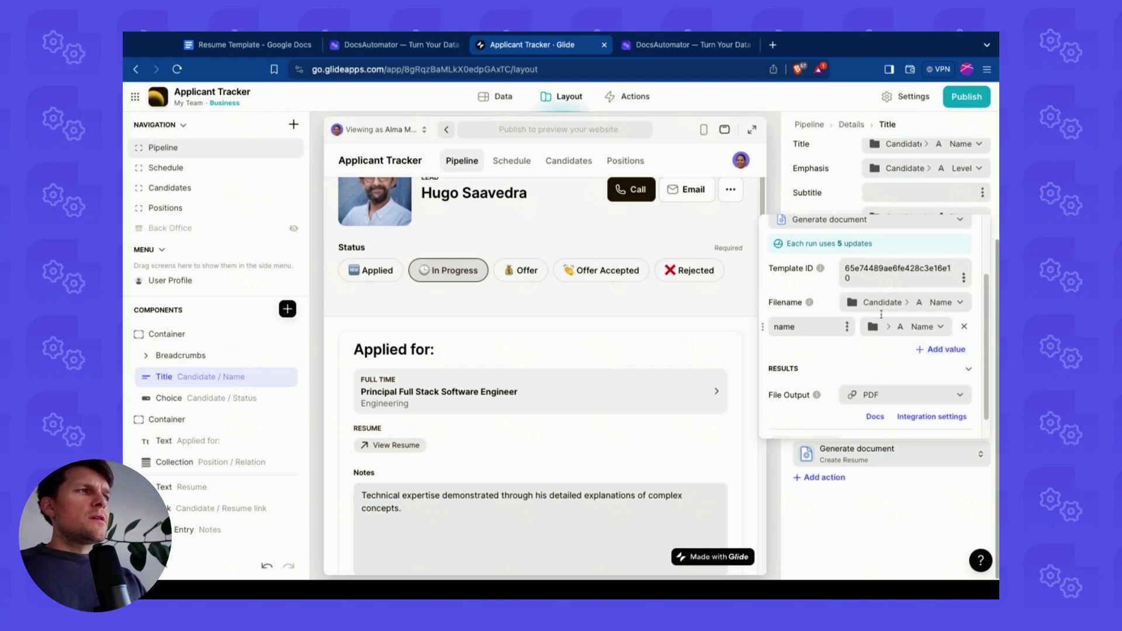
Add a second value carrying the candidate's Level and place the app tab beside the template.
{"action": "left_click", "coordinate": [940, 349]}
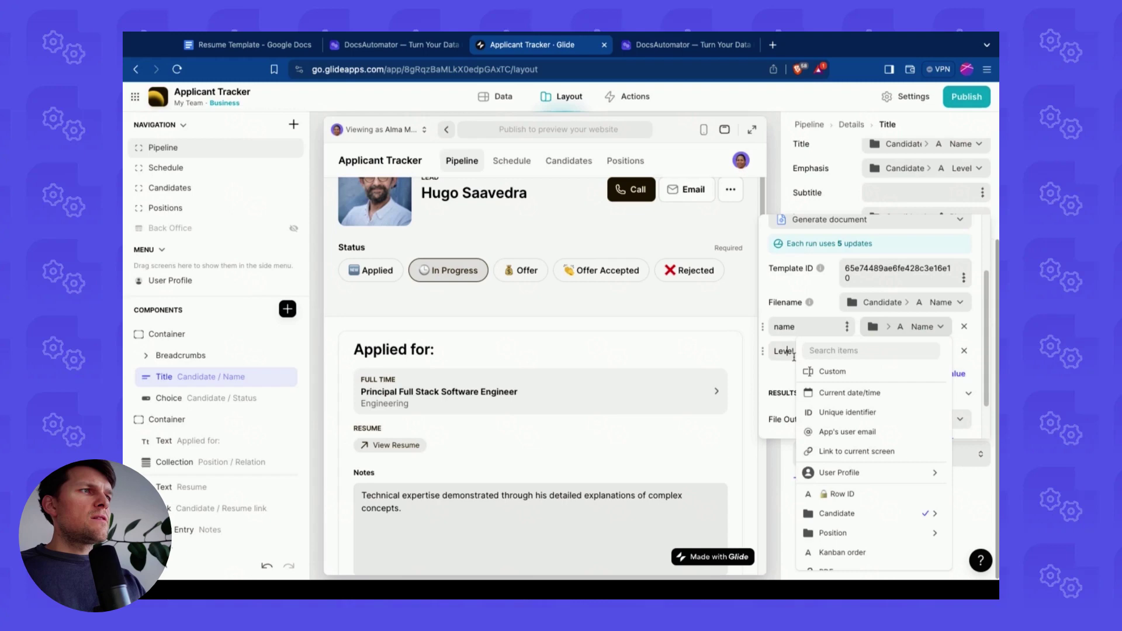
{"action": "left_click", "coordinate": [786, 351]}
{"action": "double_click", "coordinate": [784, 351]}
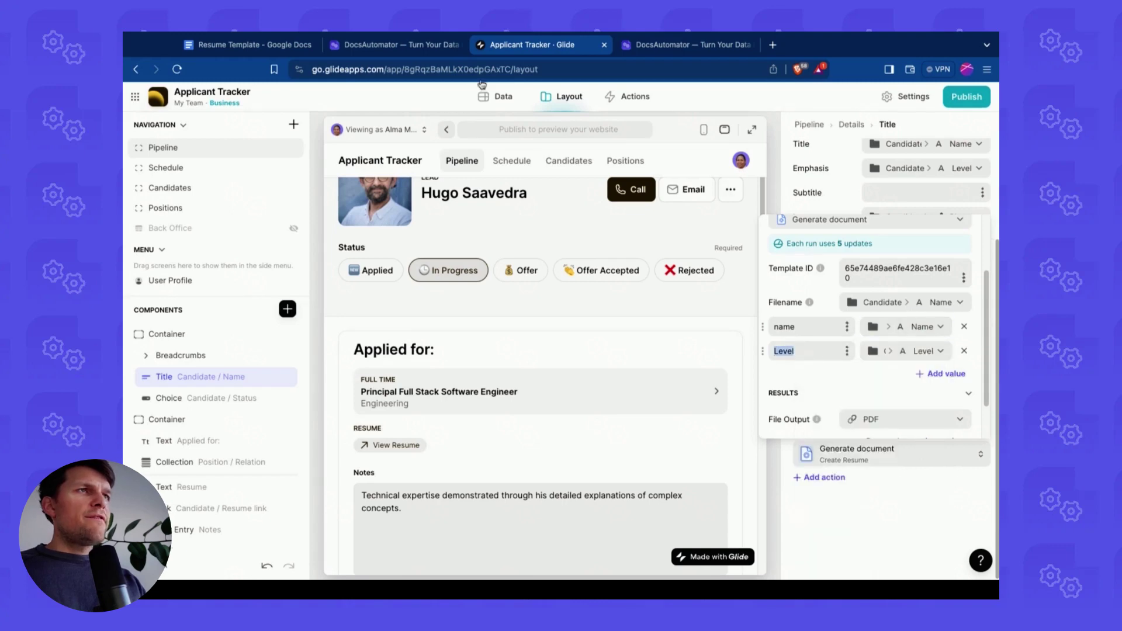
{"action": "left_click_drag", "start_coordinate": [524, 46], "coordinate": [426, 55]}
{"action": "key", "text": "ctrl+shift+Tab"}
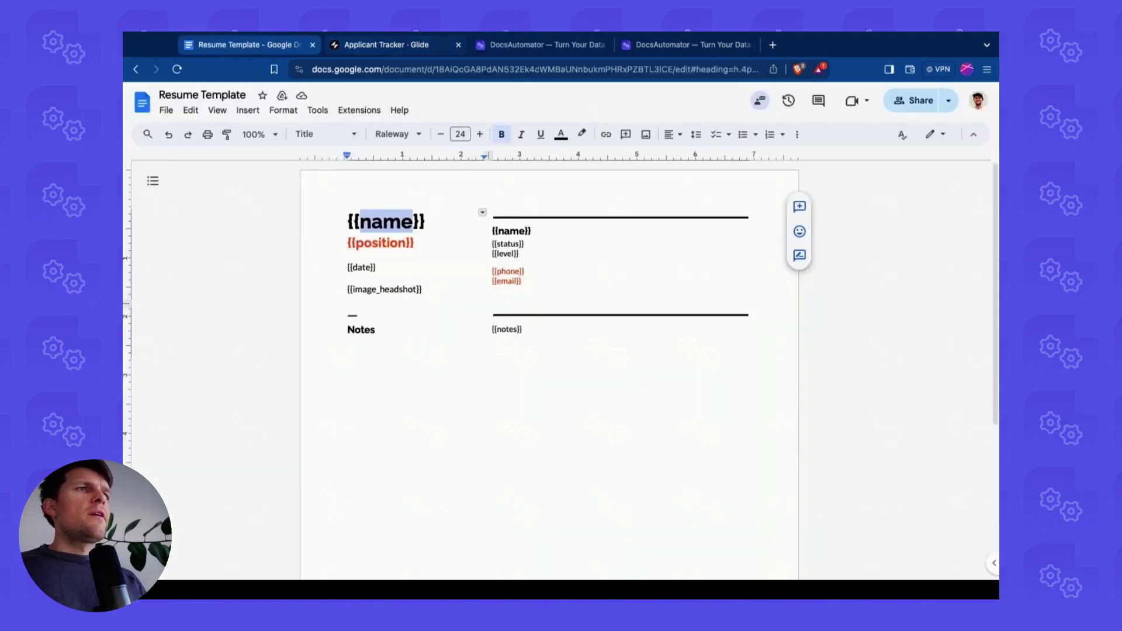
{"action": "key", "text": "ctrl+Tab"}
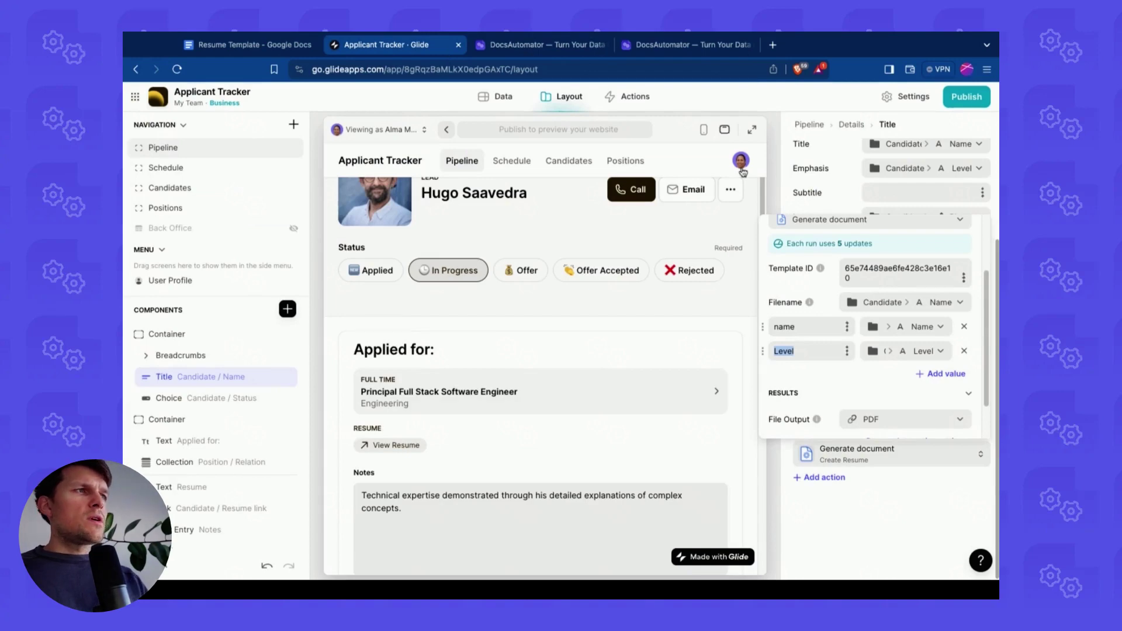
Add values carrying the candidate's Notes and Status, renaming the status key to 'status'.
{"action": "type", "text": "le"}
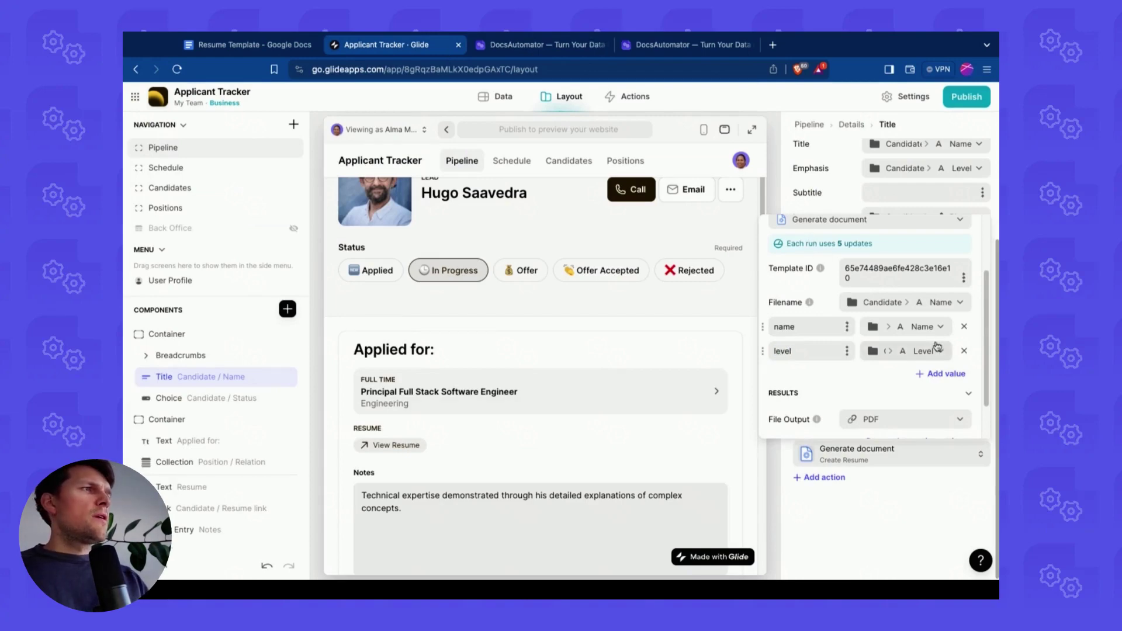
{"action": "left_click_drag", "start_coordinate": [941, 374], "coordinate": [790, 388]}
{"action": "left_click", "coordinate": [788, 381]}
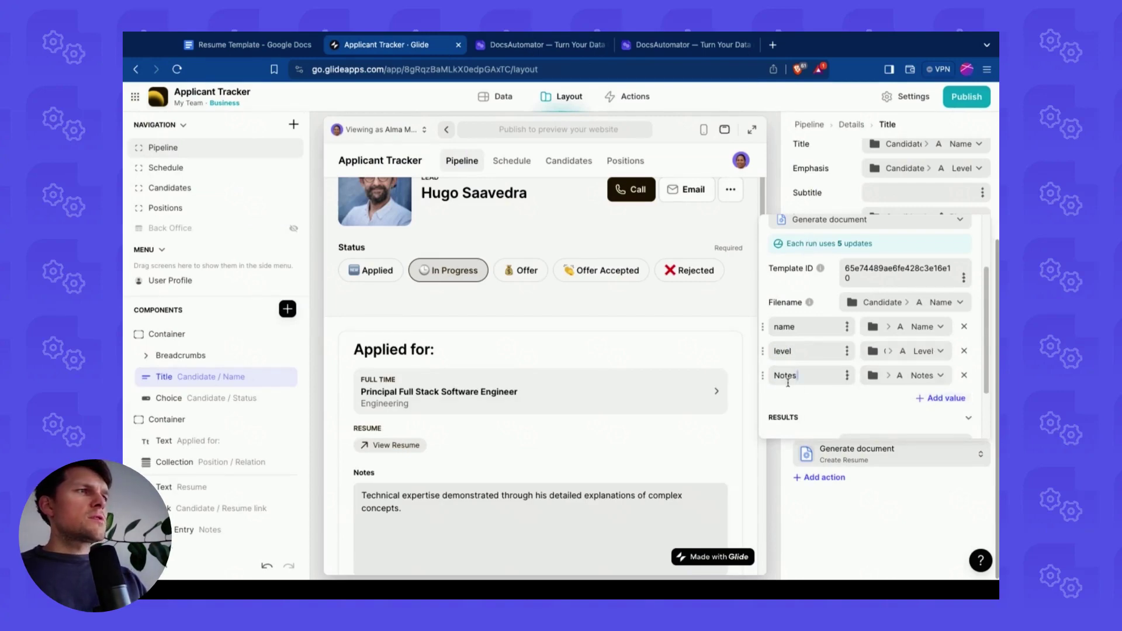
{"action": "double_click", "coordinate": [786, 375]}
{"action": "type", "text": "n"}
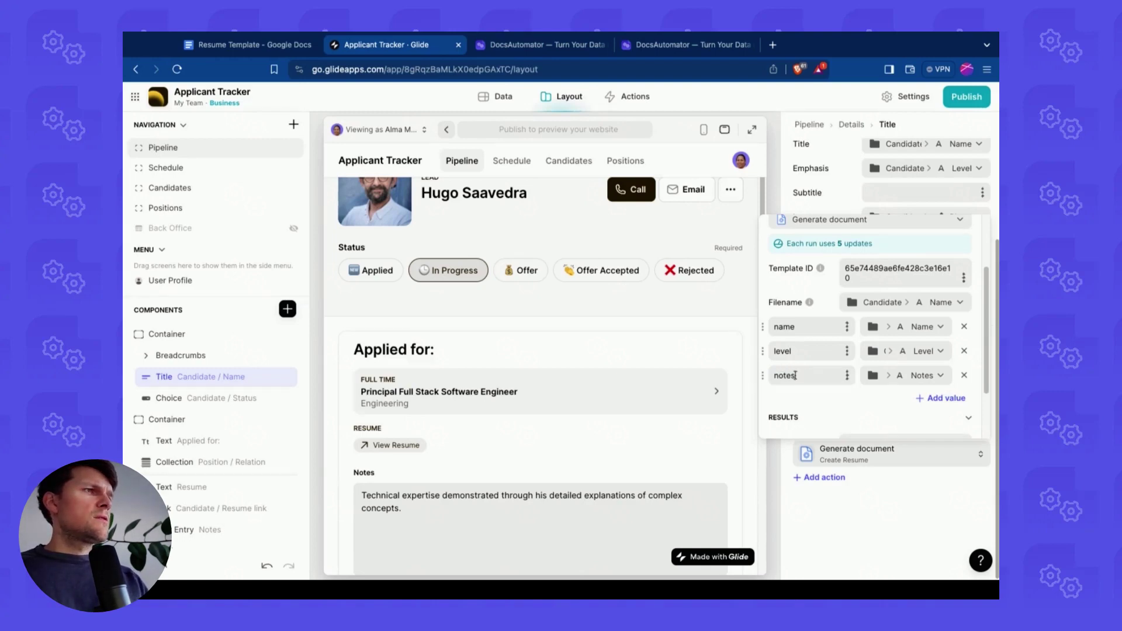
{"action": "left_click", "coordinate": [942, 399]}
{"action": "double_click", "coordinate": [784, 399]}
{"action": "type", "text": "status"}
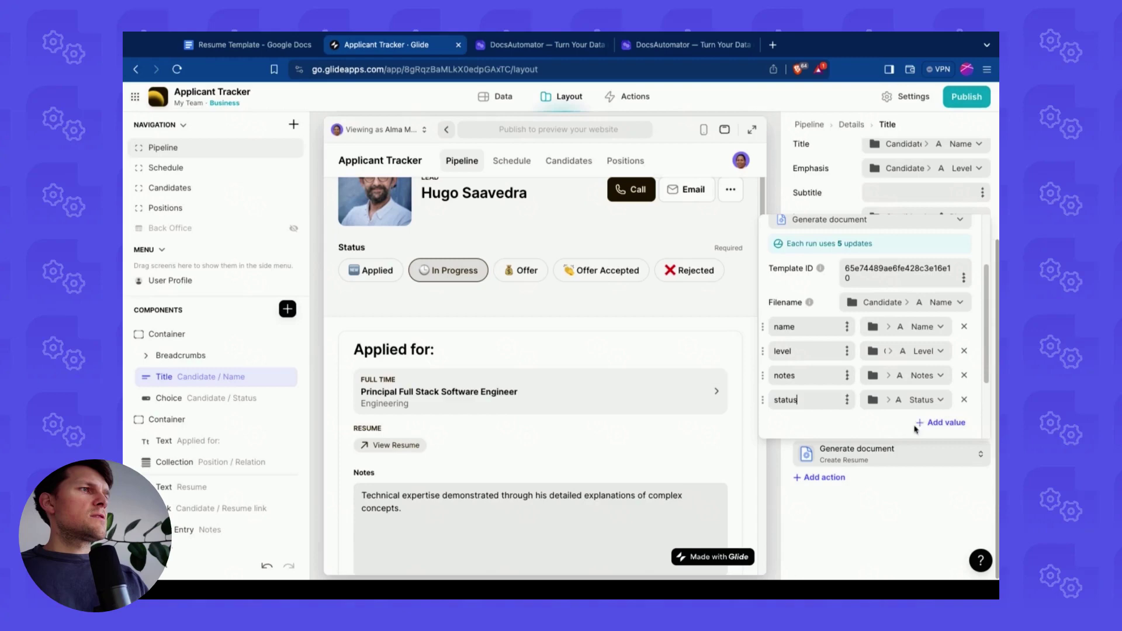
{"action": "left_click", "coordinate": [941, 423]}
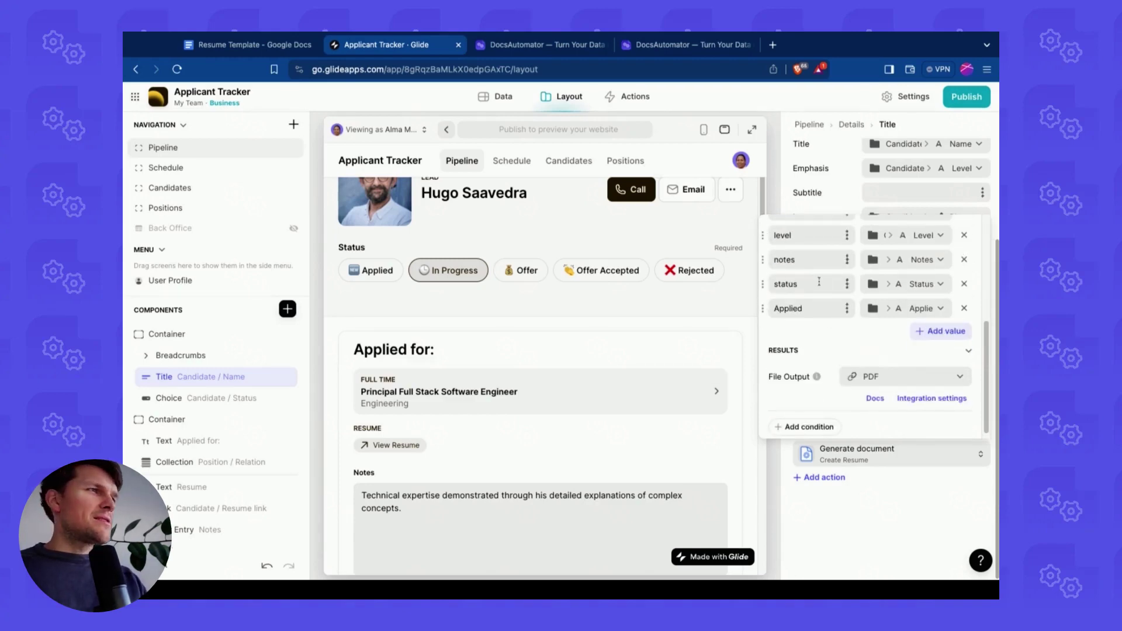
Add a 'phone' value mapped to the candidate's Phone column.
{"action": "left_click", "coordinate": [251, 46]}
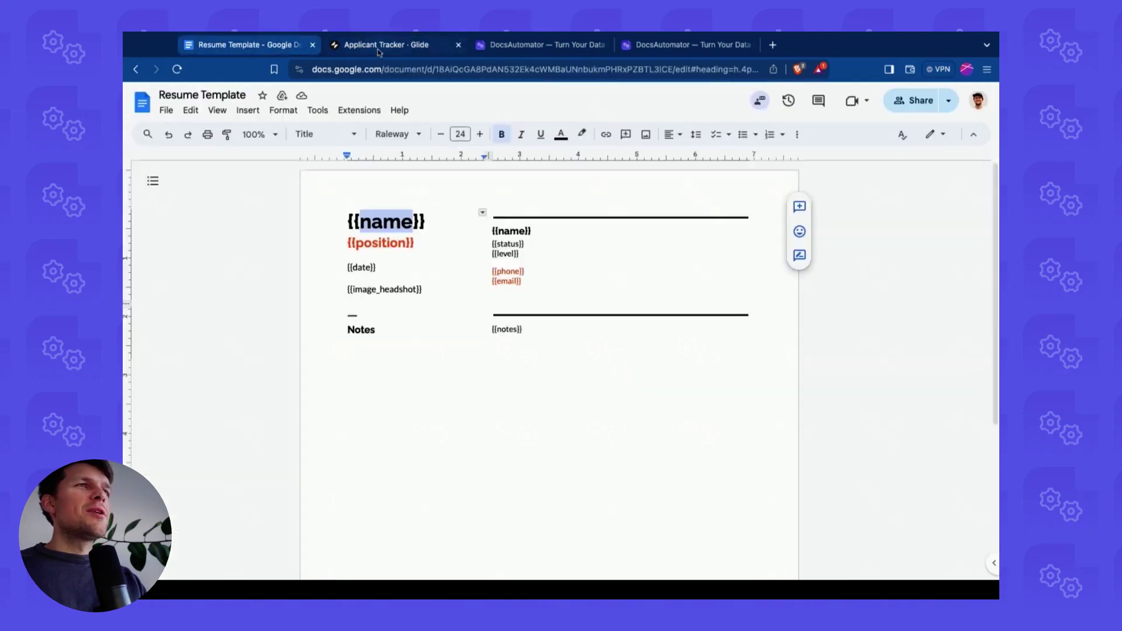
{"action": "left_click", "coordinate": [378, 48]}
{"action": "double_click", "coordinate": [788, 308]}
{"action": "type", "text": "ph"}
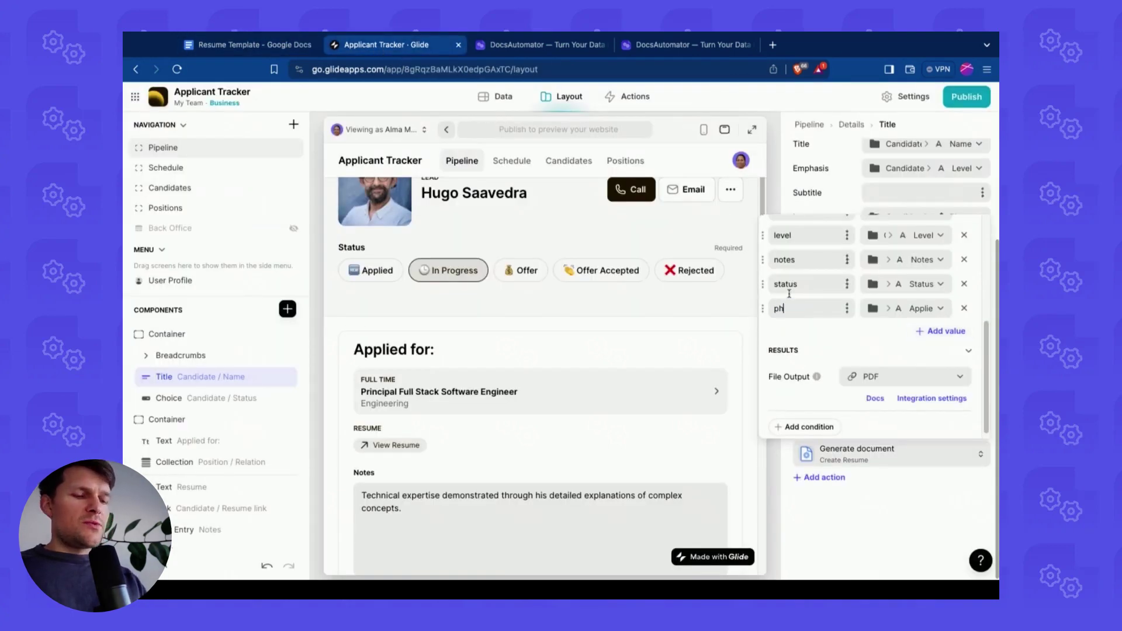
{"action": "type", "text": "one"}
{"action": "left_click", "coordinate": [921, 308]}
{"action": "mouse_move", "coordinate": [853, 495]}
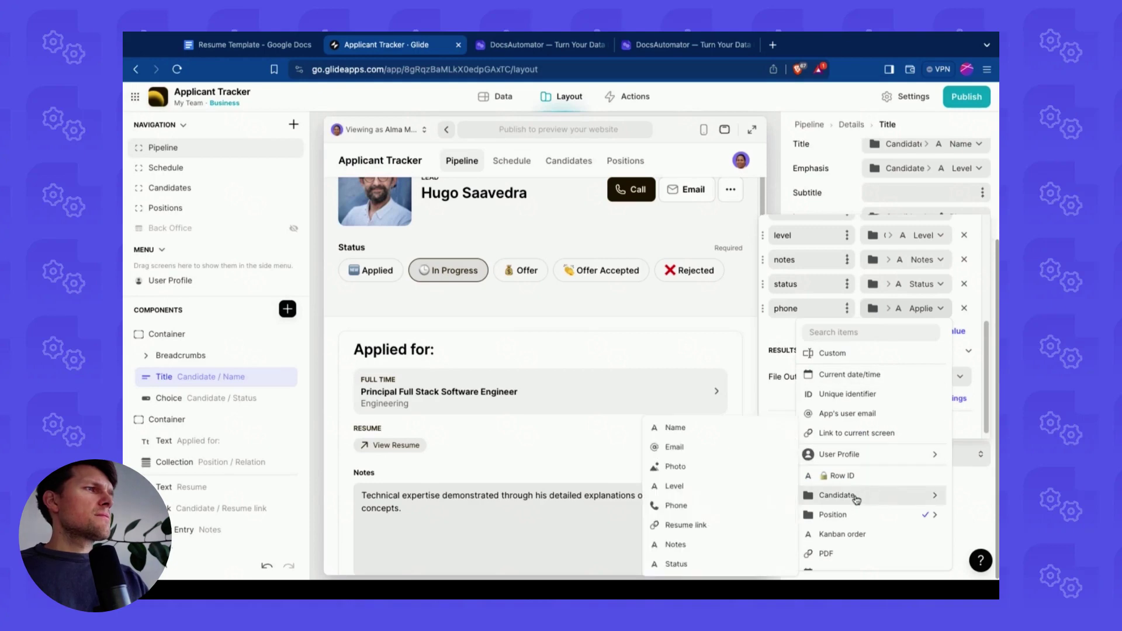
{"action": "left_click", "coordinate": [744, 505]}
Add an email value mapped to the candidate's Email column.
{"action": "left_click", "coordinate": [942, 331]}
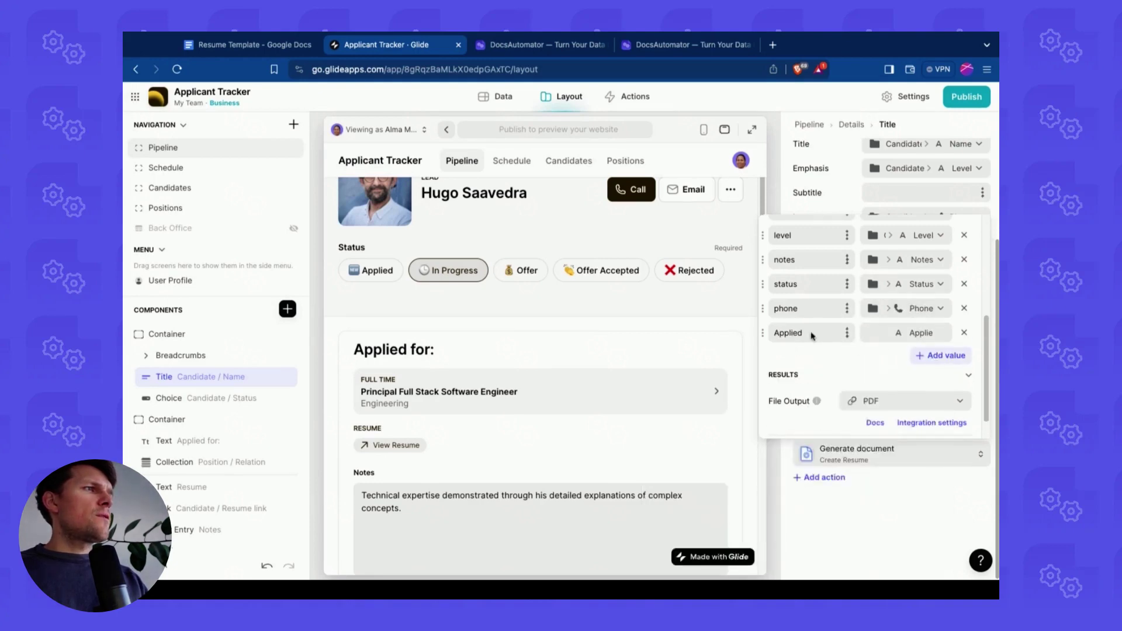
{"action": "double_click", "coordinate": [787, 332]}
{"action": "type", "text": "email"}
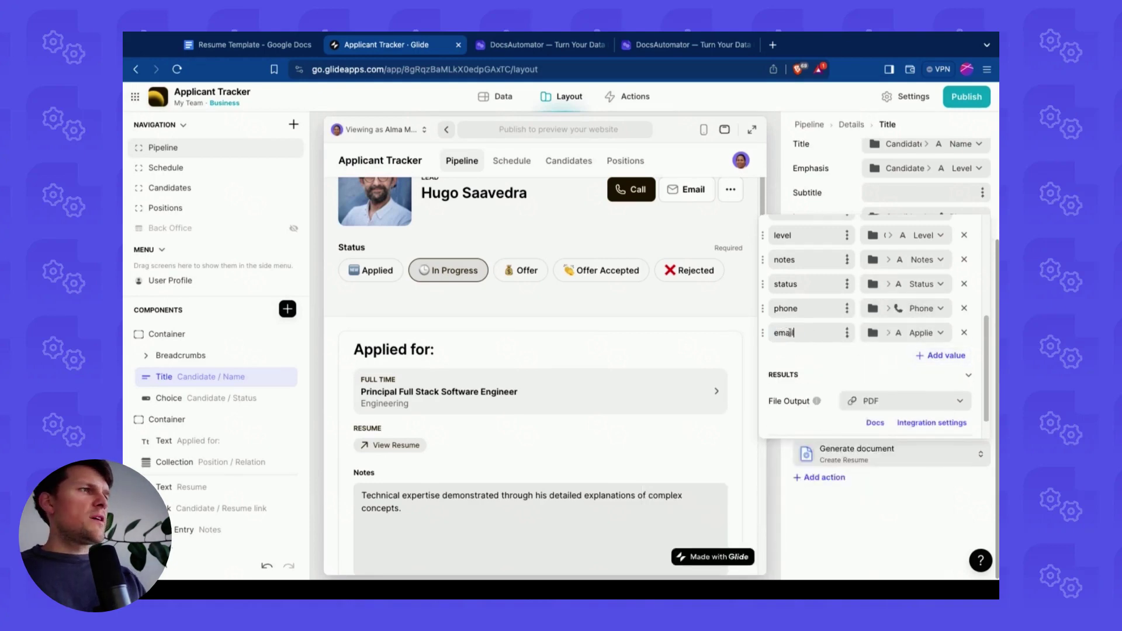
{"action": "left_click", "coordinate": [903, 334]}
{"action": "mouse_move", "coordinate": [859, 520]}
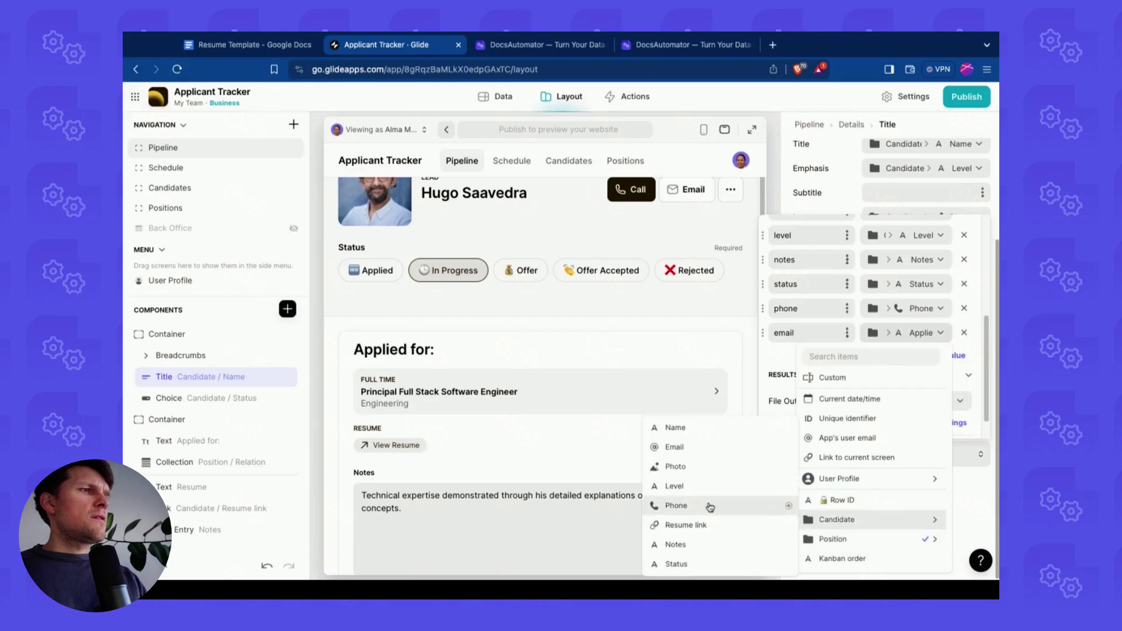
{"action": "left_click", "coordinate": [701, 451]}
Compare the resume template's remaining placeholders against the action's values.
{"action": "left_click", "coordinate": [258, 44]}
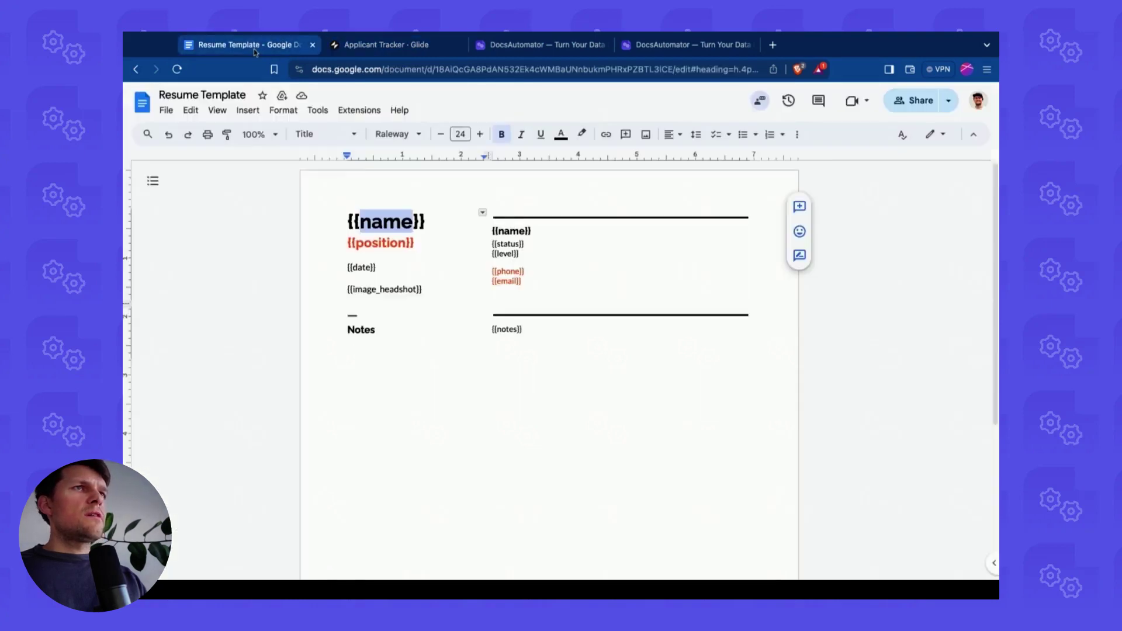
{"action": "left_click", "coordinate": [367, 53]}
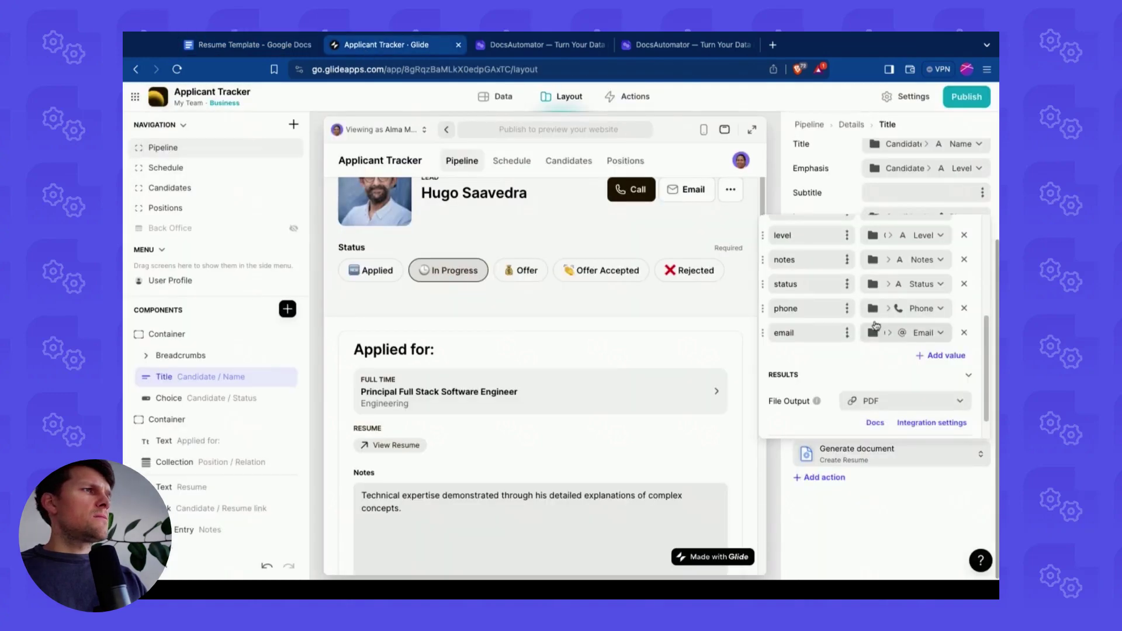
{"action": "left_click", "coordinate": [245, 45]}
{"action": "left_click", "coordinate": [391, 42]}
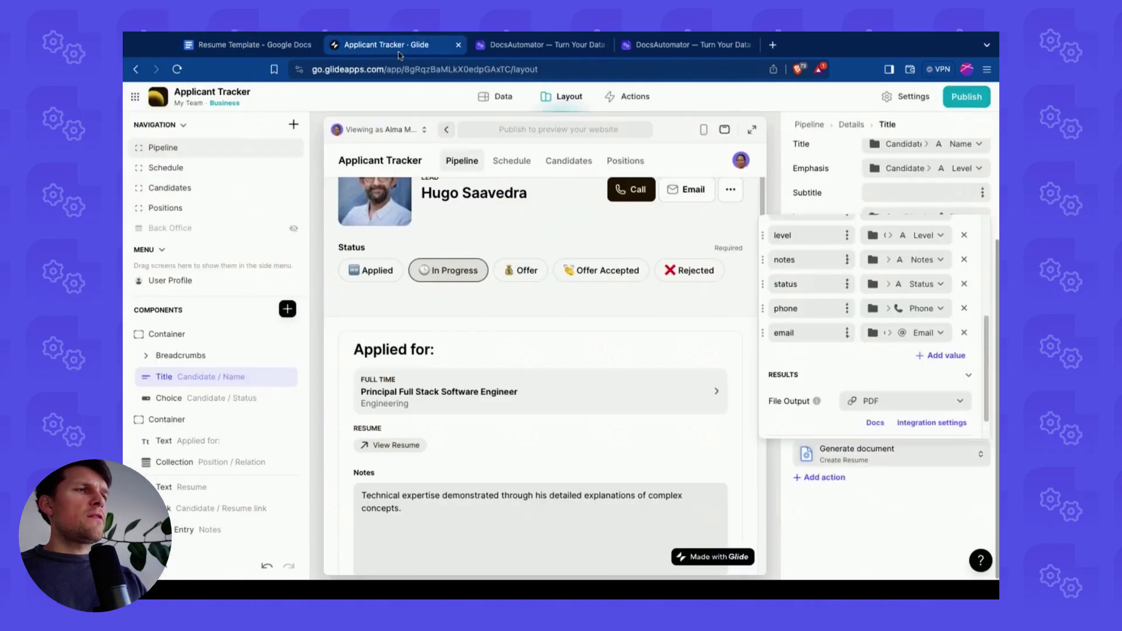
{"action": "left_click", "coordinate": [244, 48]}
{"action": "left_click", "coordinate": [416, 54]}
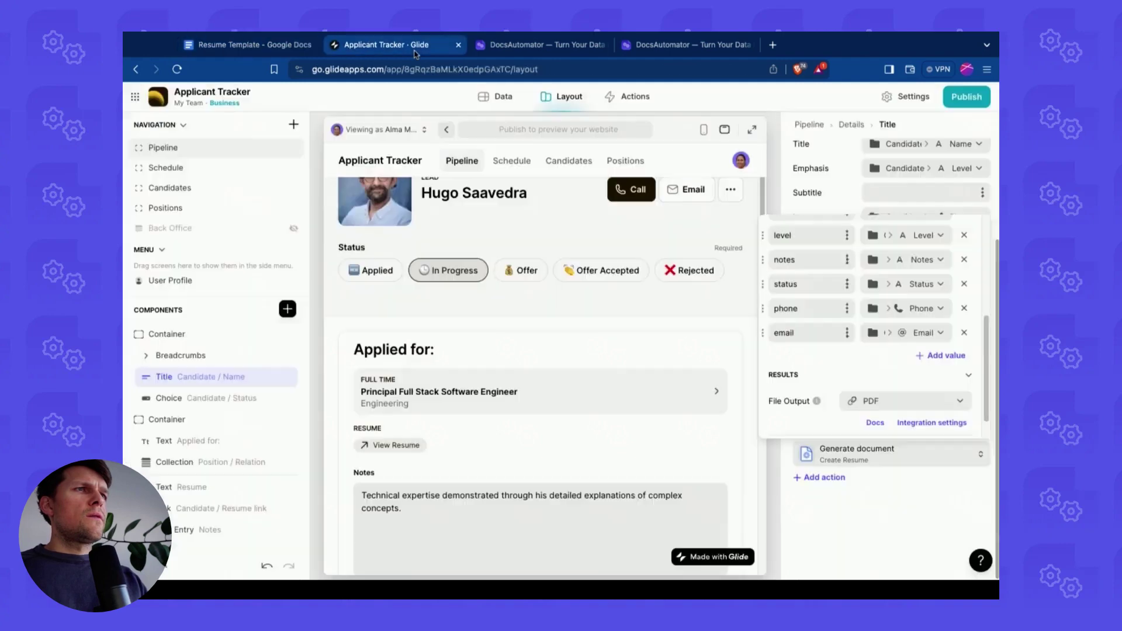
Add a 'position' value filled from the candidate's Level, then add one more value.
{"action": "left_click", "coordinate": [943, 355]}
{"action": "type", "text": "p"}
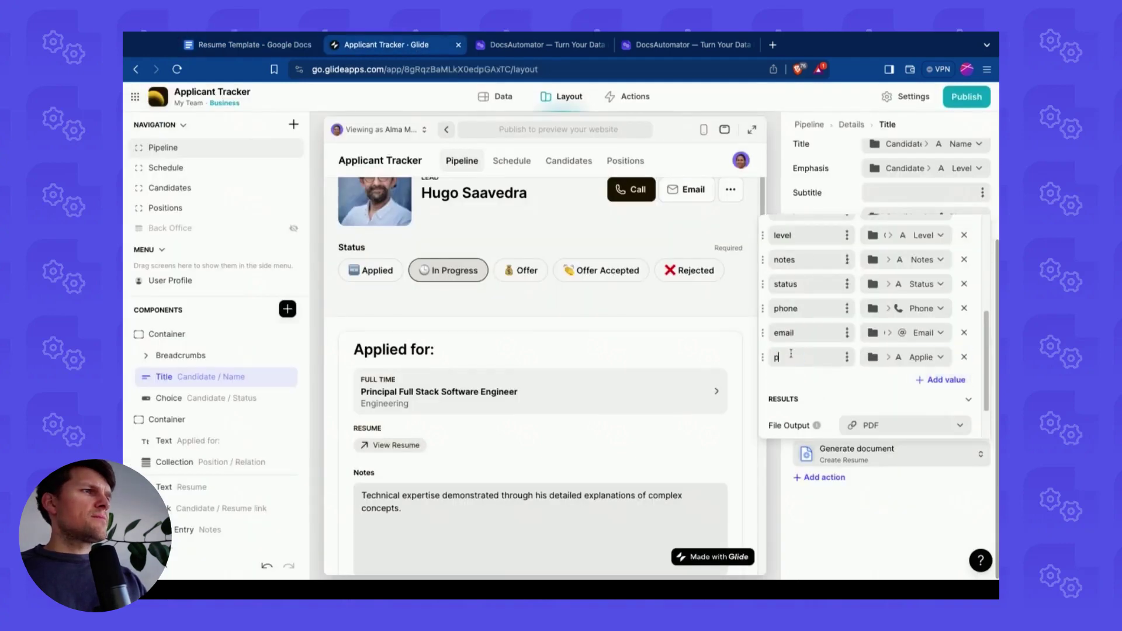
{"action": "type", "text": "soitio"}
{"action": "key", "text": "BackSpace"}
{"action": "key", "text": "BackSpace"}
{"action": "key", "text": "BackSpace"}
{"action": "key", "text": "BackSpace"}
{"action": "key", "text": "BackSpace"}
{"action": "key", "text": "BackSpace"}
{"action": "type", "text": "os"}
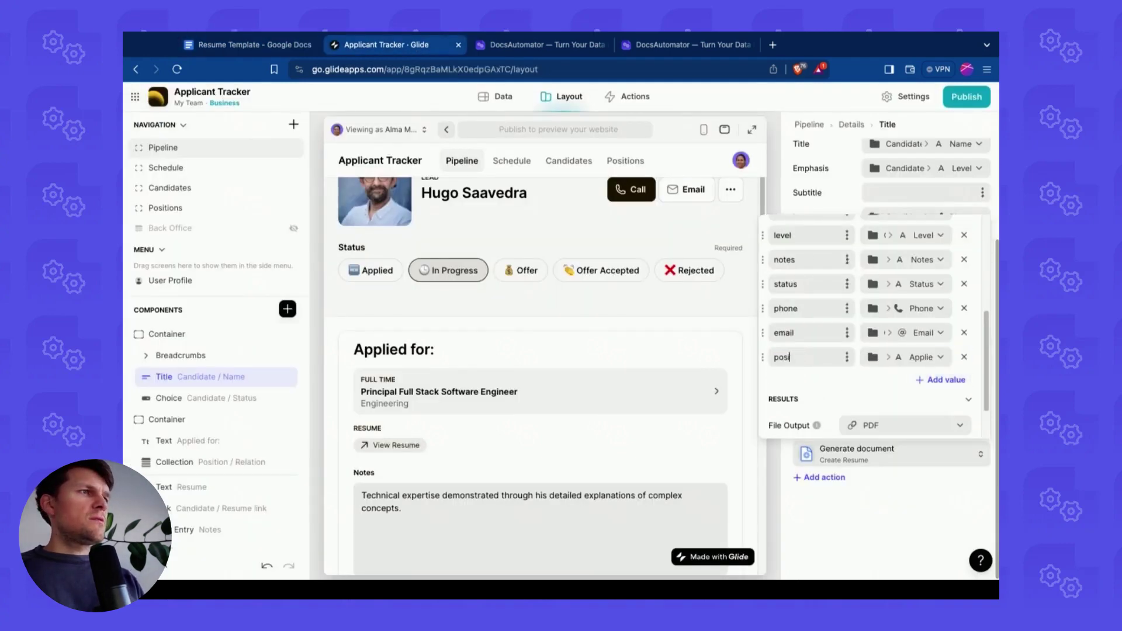
{"action": "type", "text": "ition"}
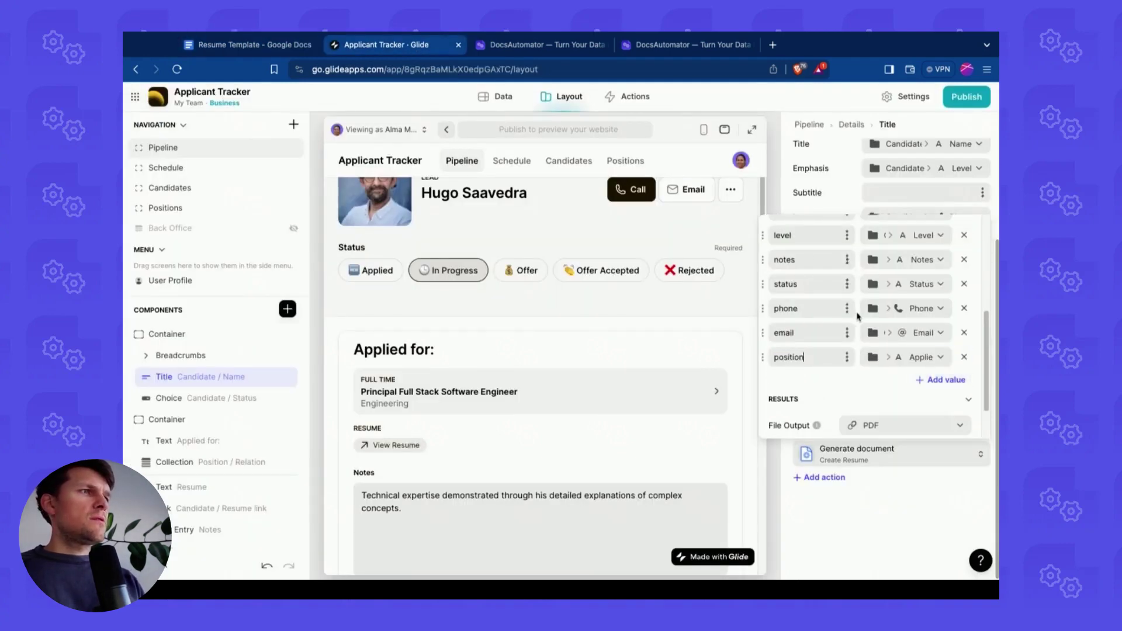
{"action": "left_click", "coordinate": [925, 357]}
{"action": "mouse_move", "coordinate": [865, 268]}
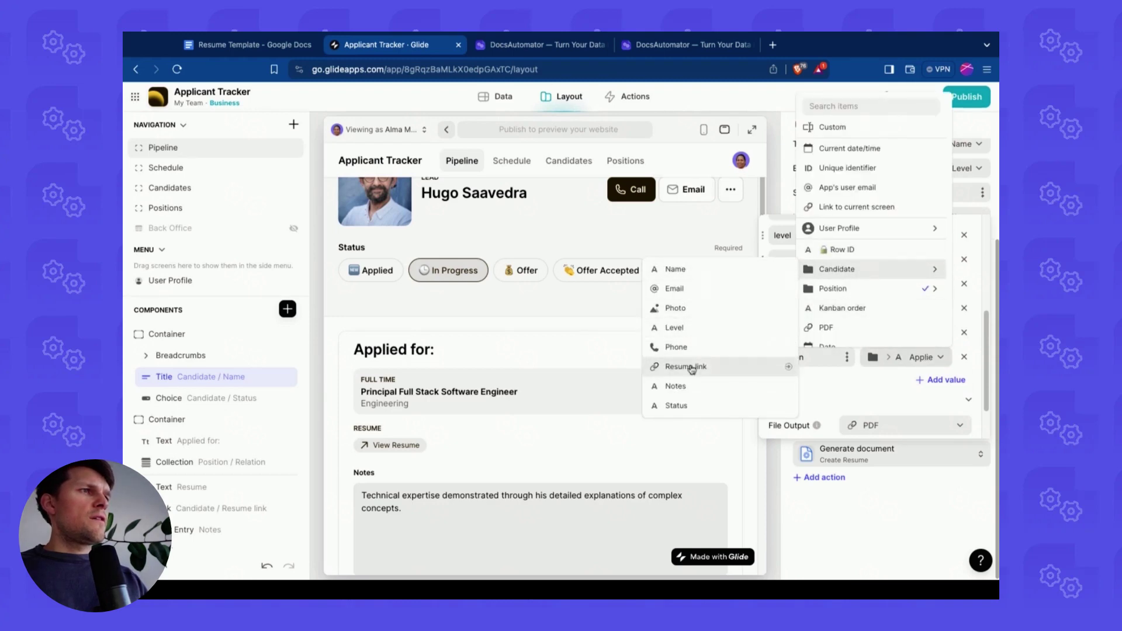
{"action": "left_click", "coordinate": [694, 326]}
{"action": "left_click", "coordinate": [941, 380]}
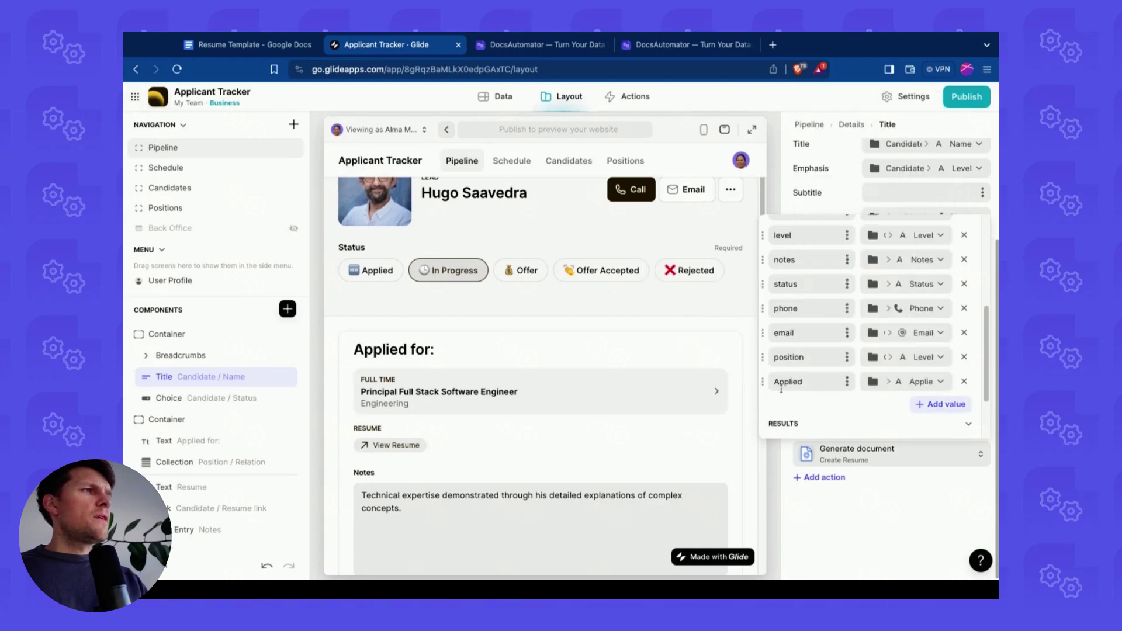
{"action": "left_click", "coordinate": [263, 44]}
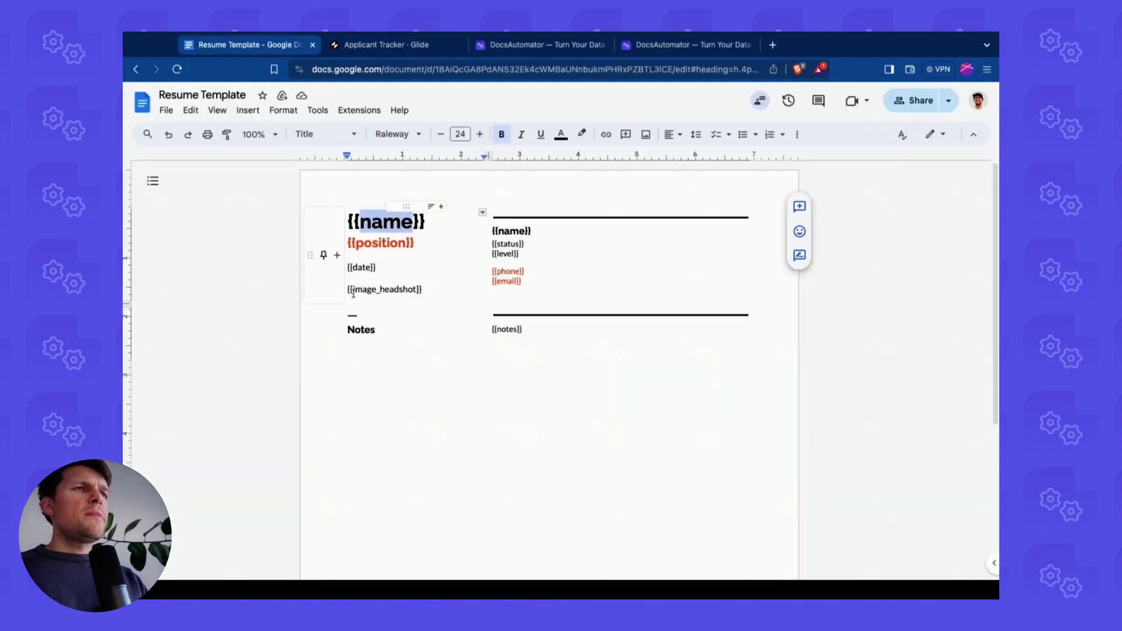
Name the new value after the template's image_headshot placeholder.
{"action": "left_click", "coordinate": [380, 44]}
{"action": "left_click", "coordinate": [798, 381]}
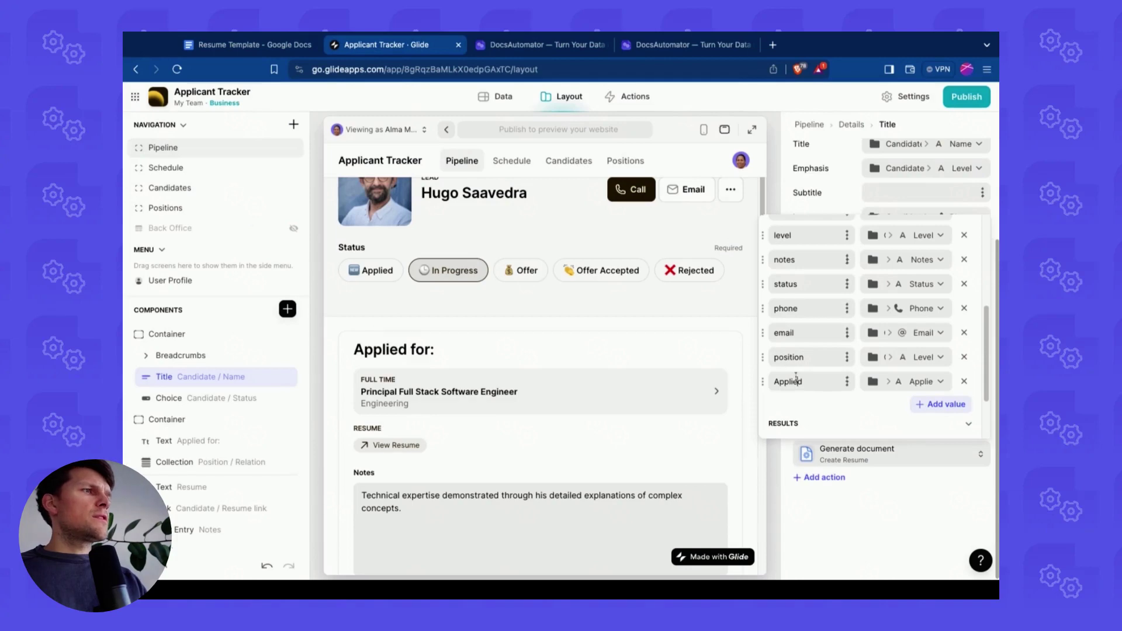
{"action": "type", "text": "image_"}
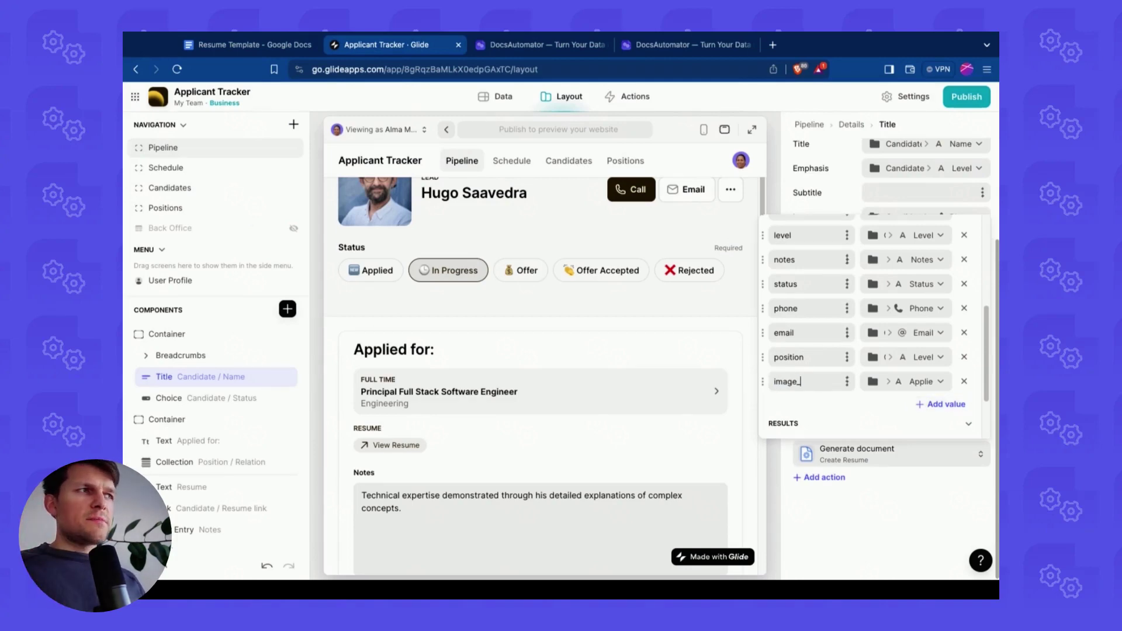
{"action": "key", "text": "ctrl+shift+Tab"}
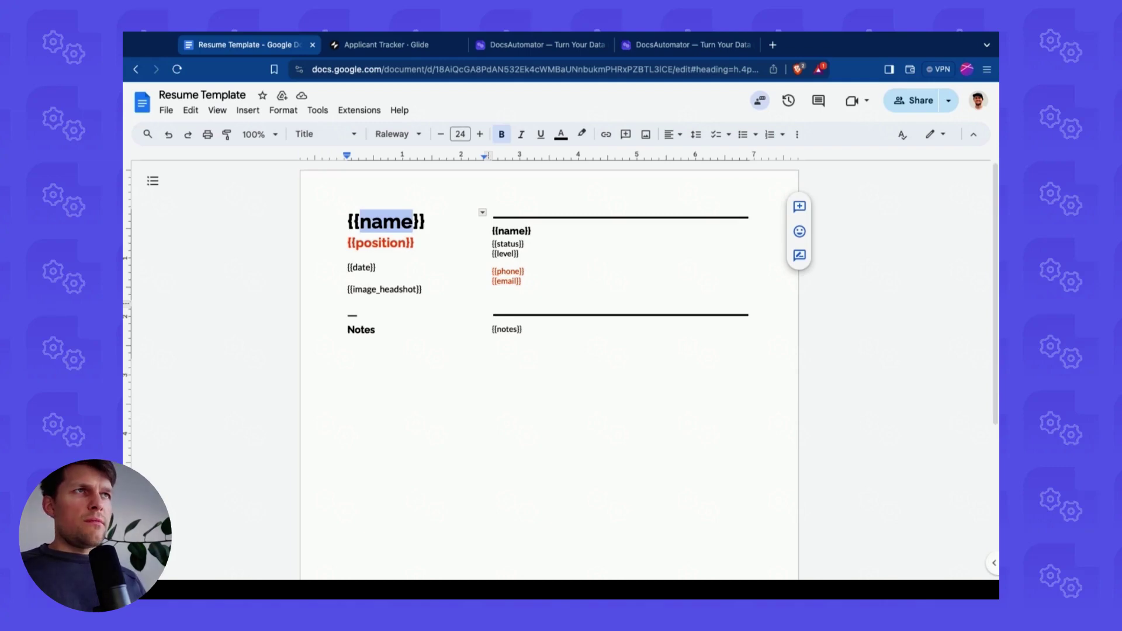
{"action": "key", "text": "ctrl+Tab"}
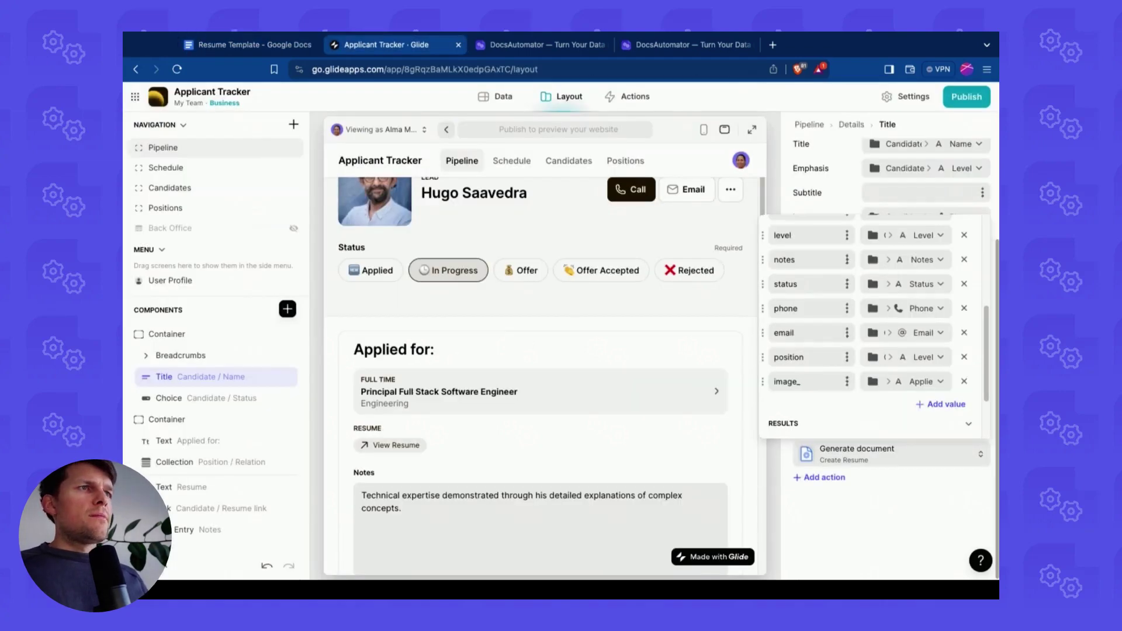
{"action": "key", "text": "ctrl+a"}
{"action": "key", "text": "BackSpace"}
{"action": "type", "text": "h"}
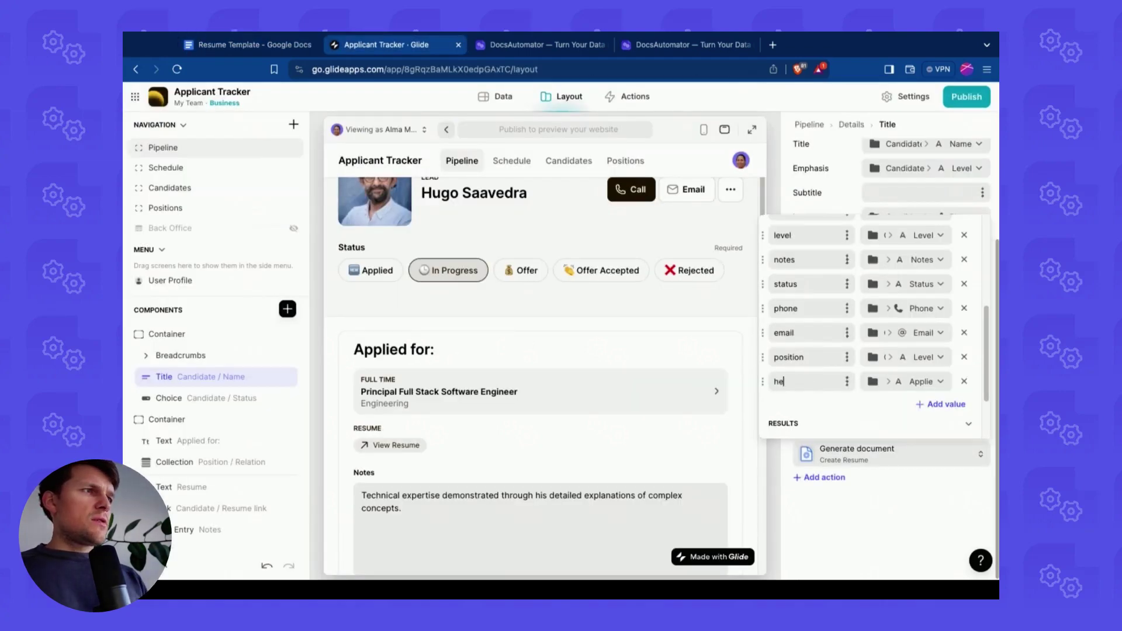
{"action": "type", "text": "mage_s"}
{"action": "type", "text": "e"}
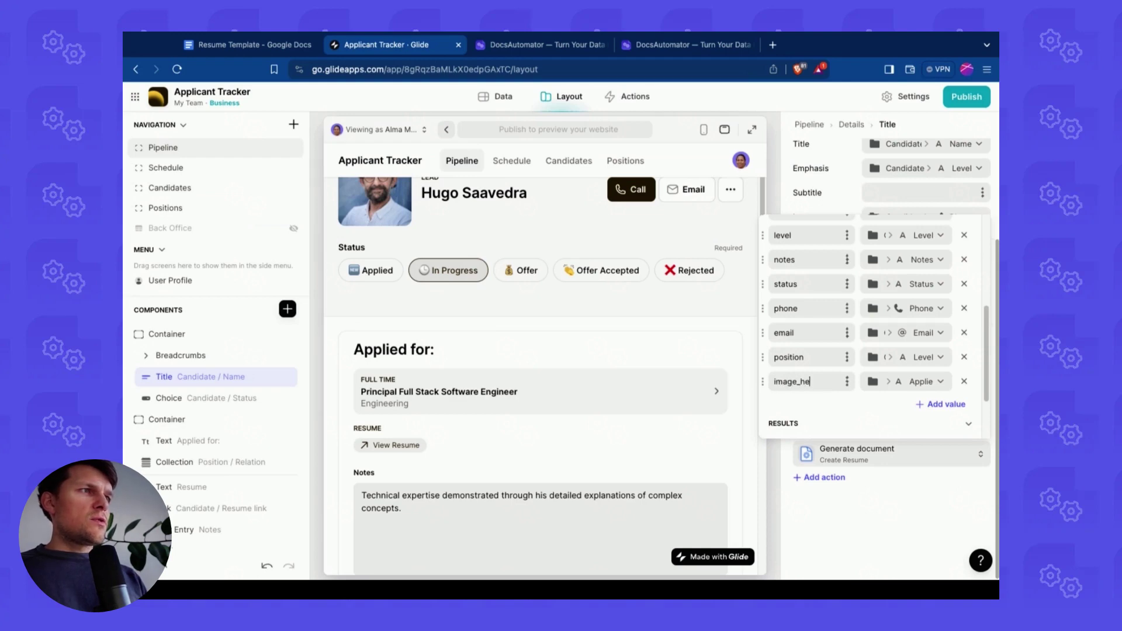
{"action": "type", "text": "adshot"}
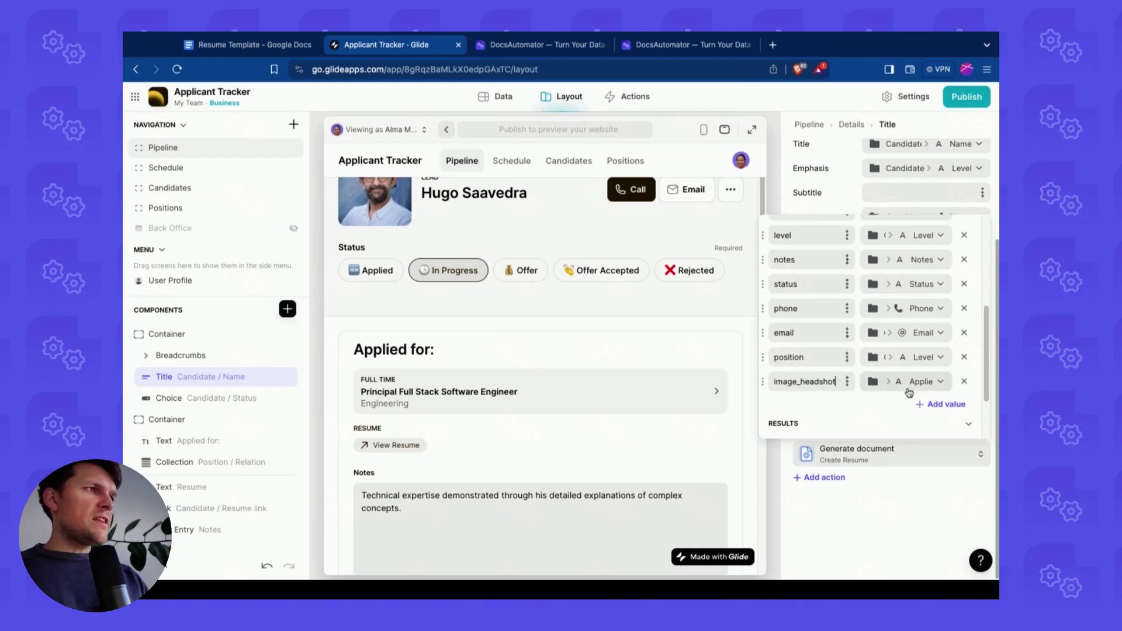
Fill the value from Candidate > Photo and confirm the image_headshot_200 name against the template.
{"action": "left_click", "coordinate": [909, 383]}
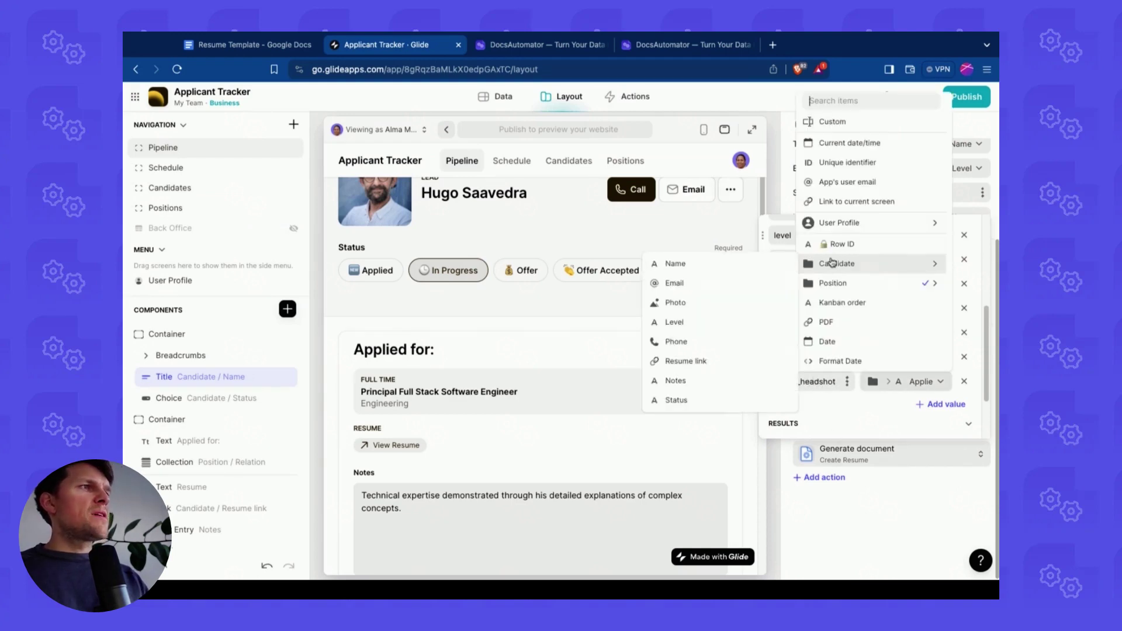
{"action": "left_click", "coordinate": [694, 308]}
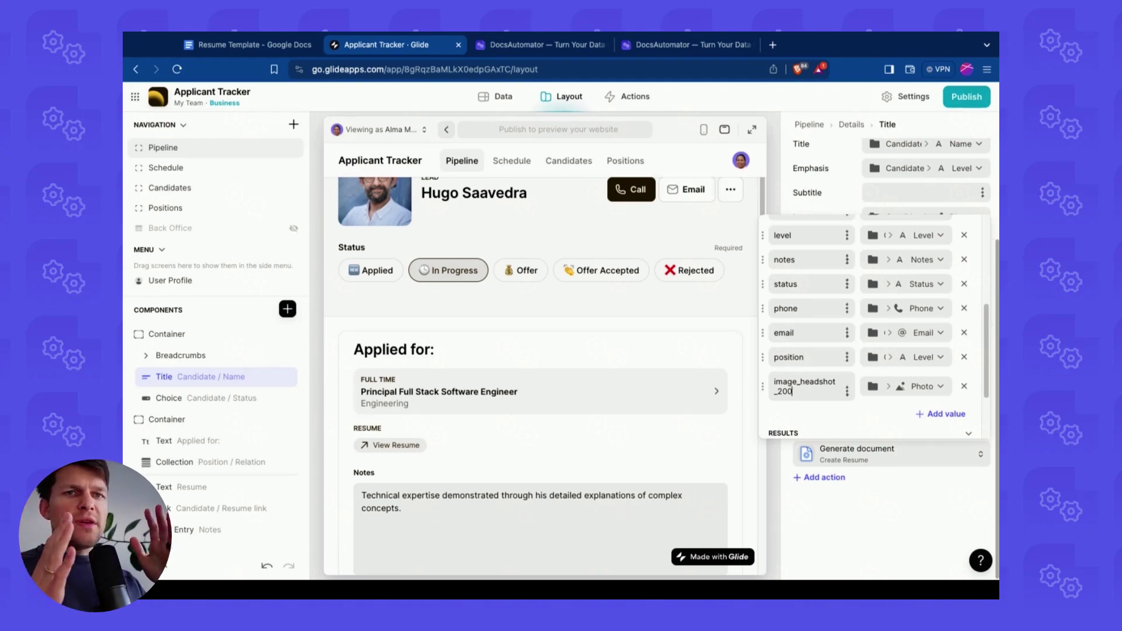
{"action": "left_click", "coordinate": [246, 44]}
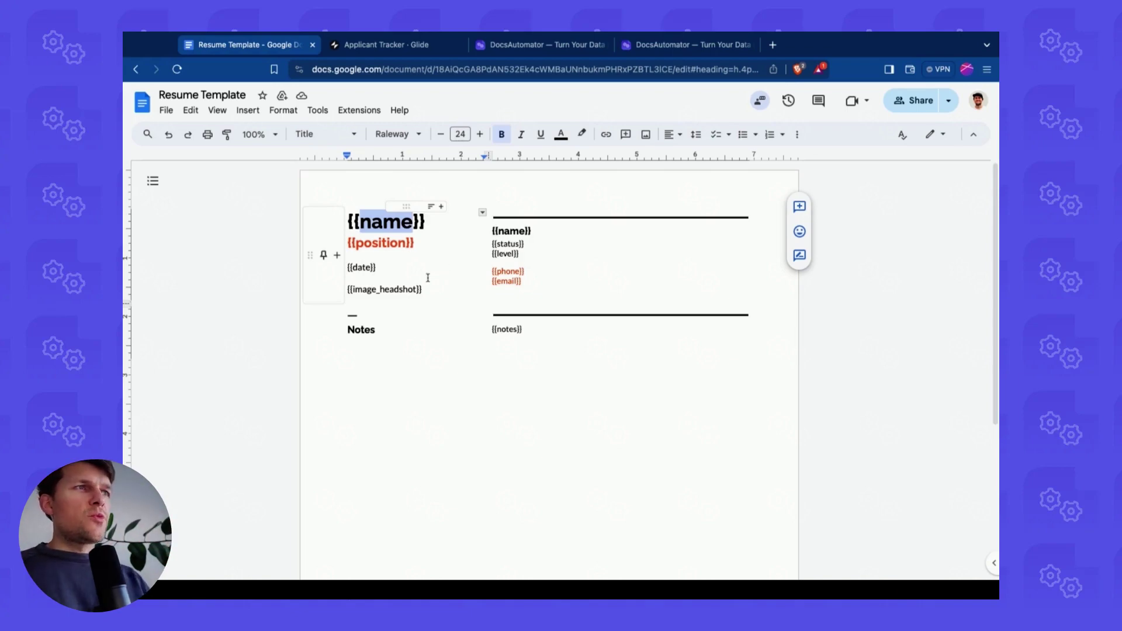
{"action": "left_click", "coordinate": [398, 278]}
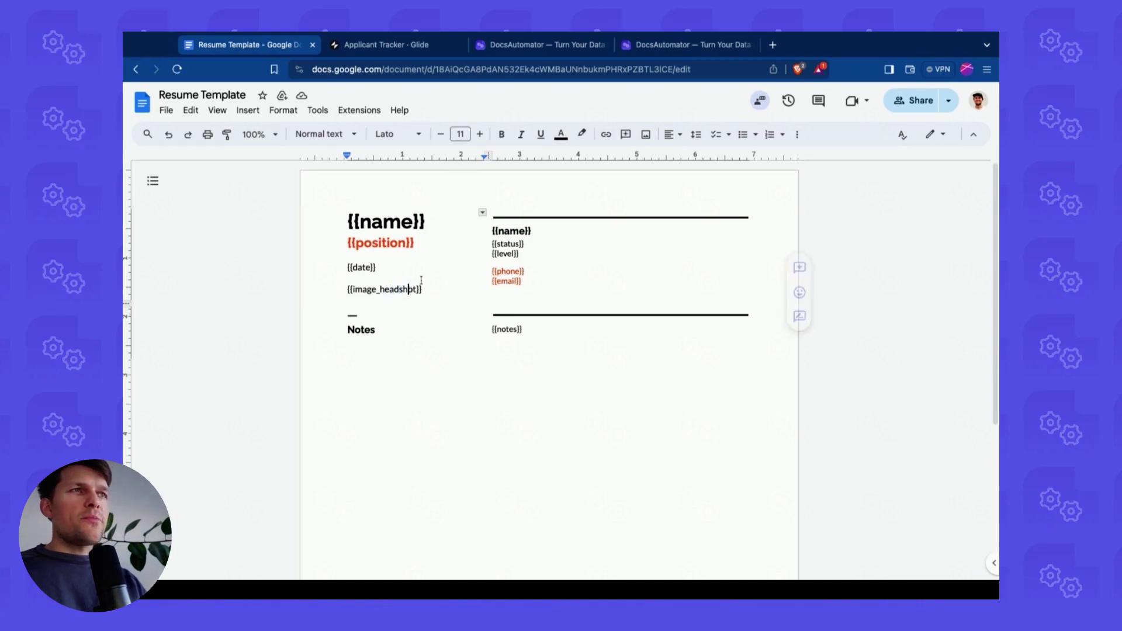
{"action": "left_click", "coordinate": [383, 45]}
{"action": "left_click_drag", "start_coordinate": [773, 389], "coordinate": [798, 388]}
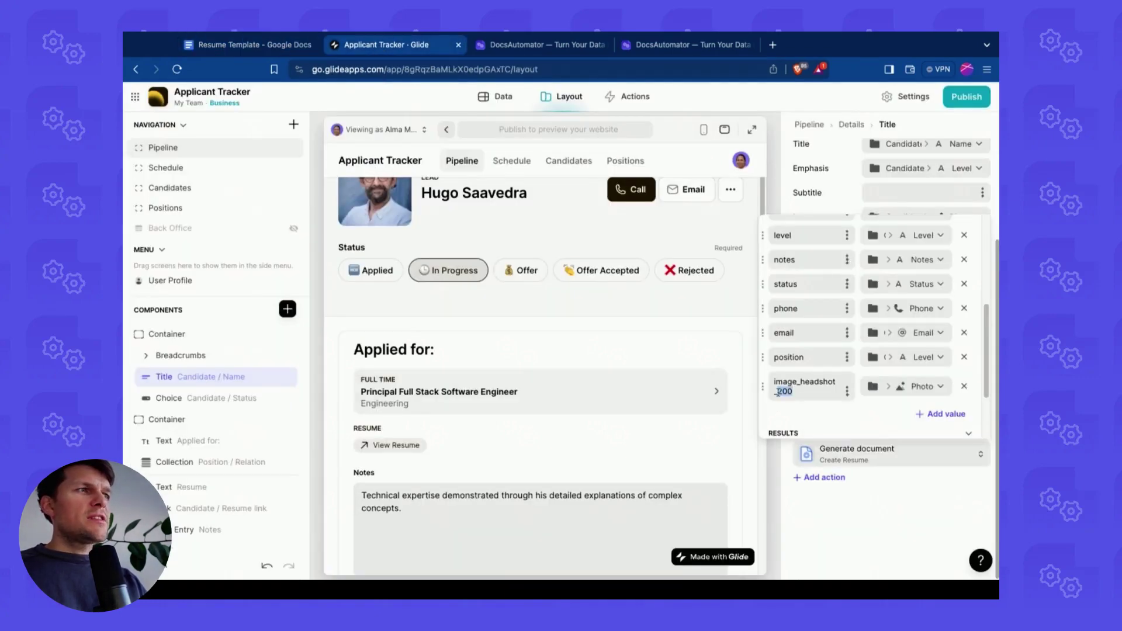
{"action": "left_click", "coordinate": [793, 393]}
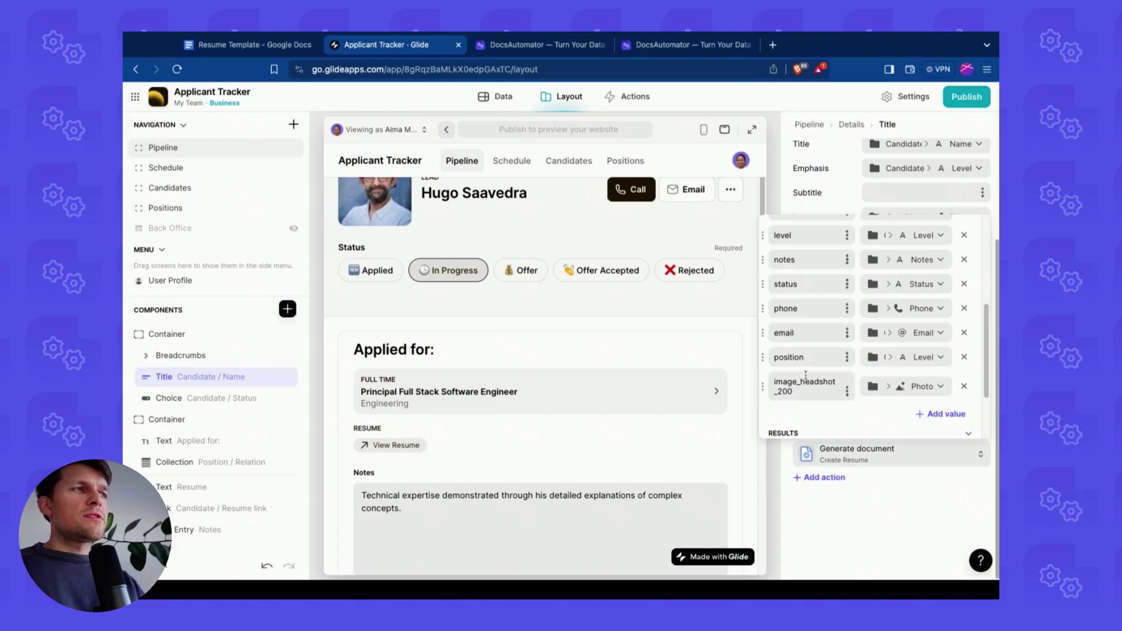
{"action": "scroll", "coordinate": [811, 396], "scroll_direction": "down", "scroll_amount": 2}
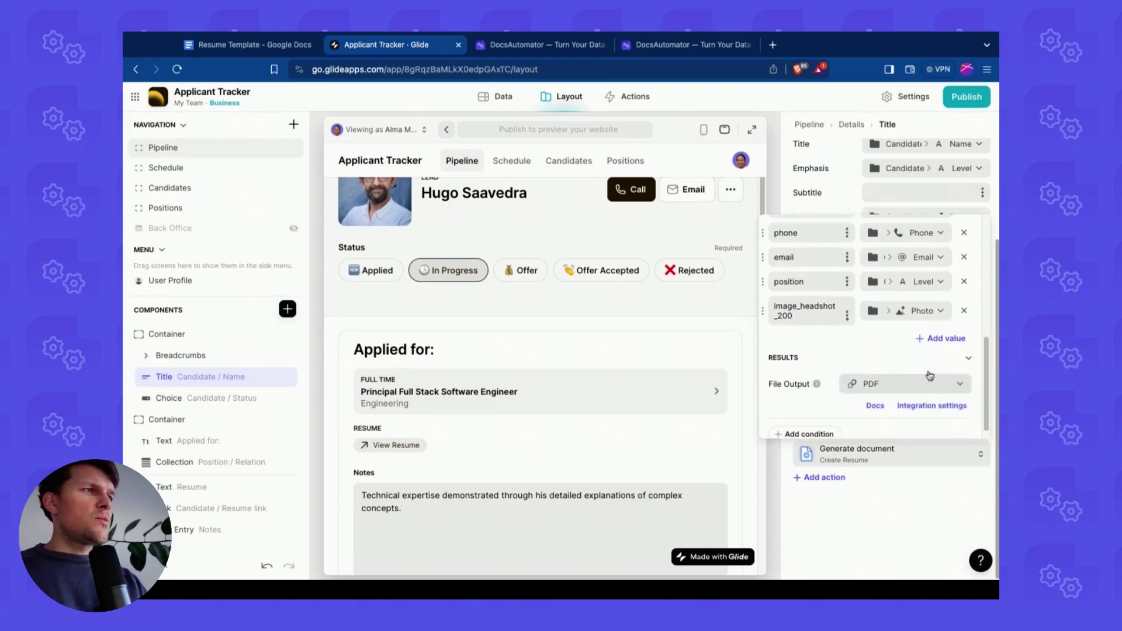
Add a new value named 'date' and map it to the candidate's Date field.
{"action": "left_click", "coordinate": [935, 336]}
{"action": "key", "text": "ctrl+shift+Tab"}
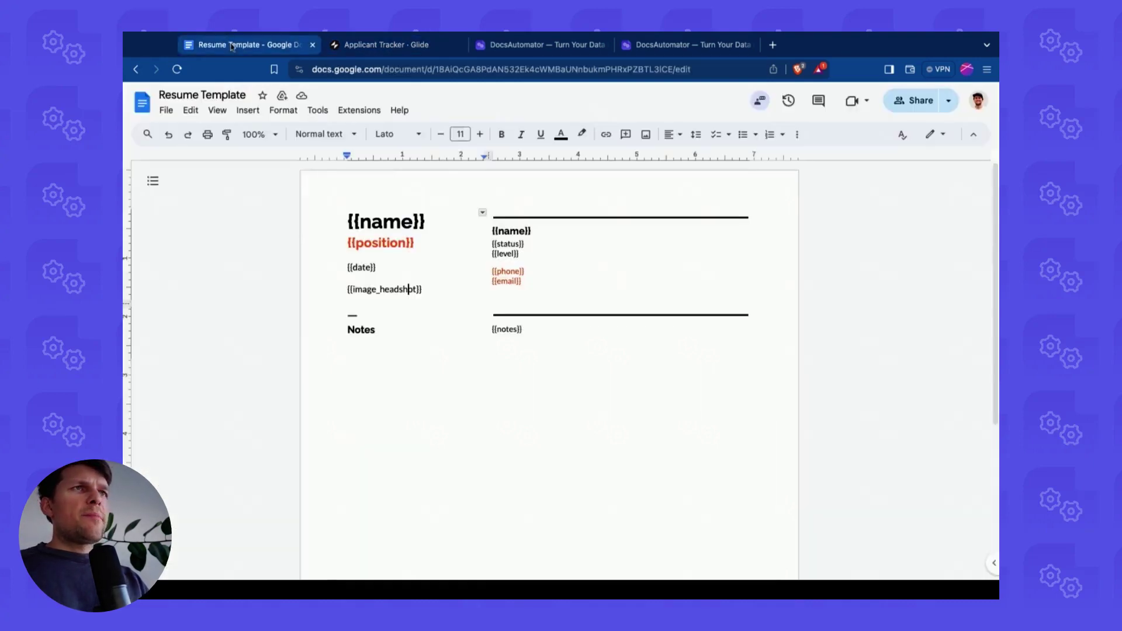
{"action": "key", "text": "ctrl+Tab"}
{"action": "type", "text": "d"}
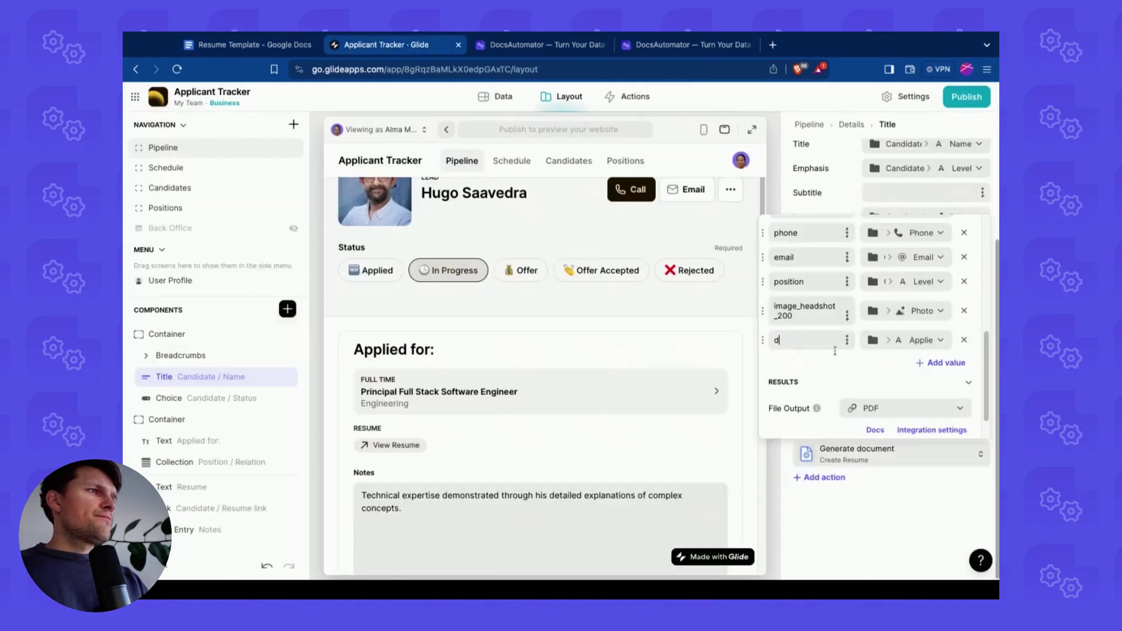
{"action": "left_click", "coordinate": [921, 339]}
{"action": "mouse_move", "coordinate": [835, 272]}
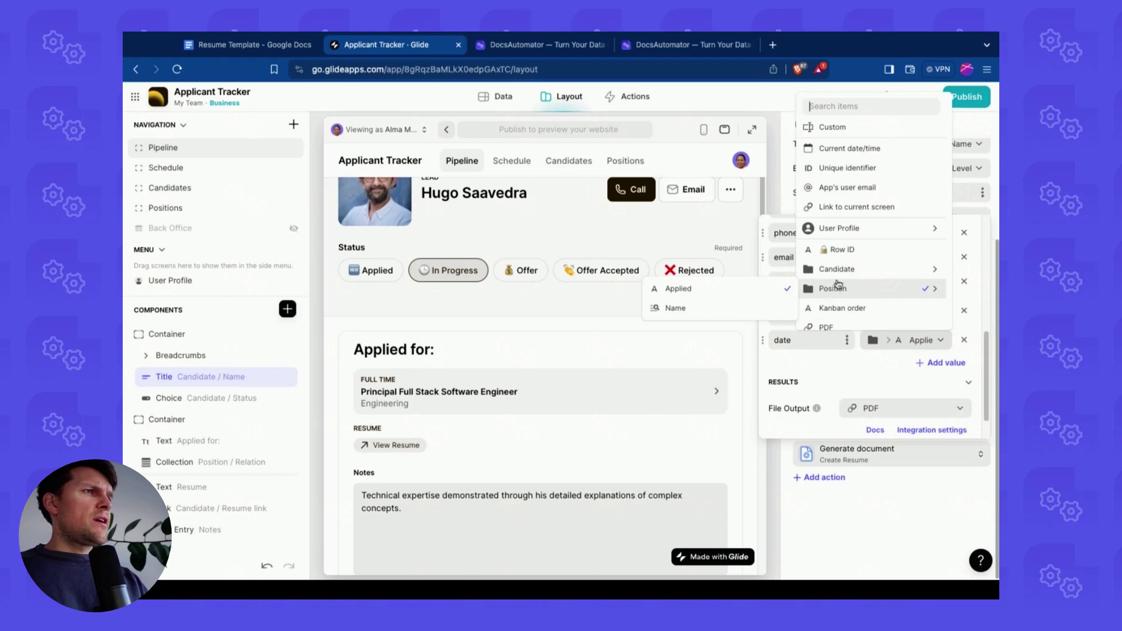
{"action": "scroll", "coordinate": [854, 300], "scroll_direction": "down", "scroll_amount": 1}
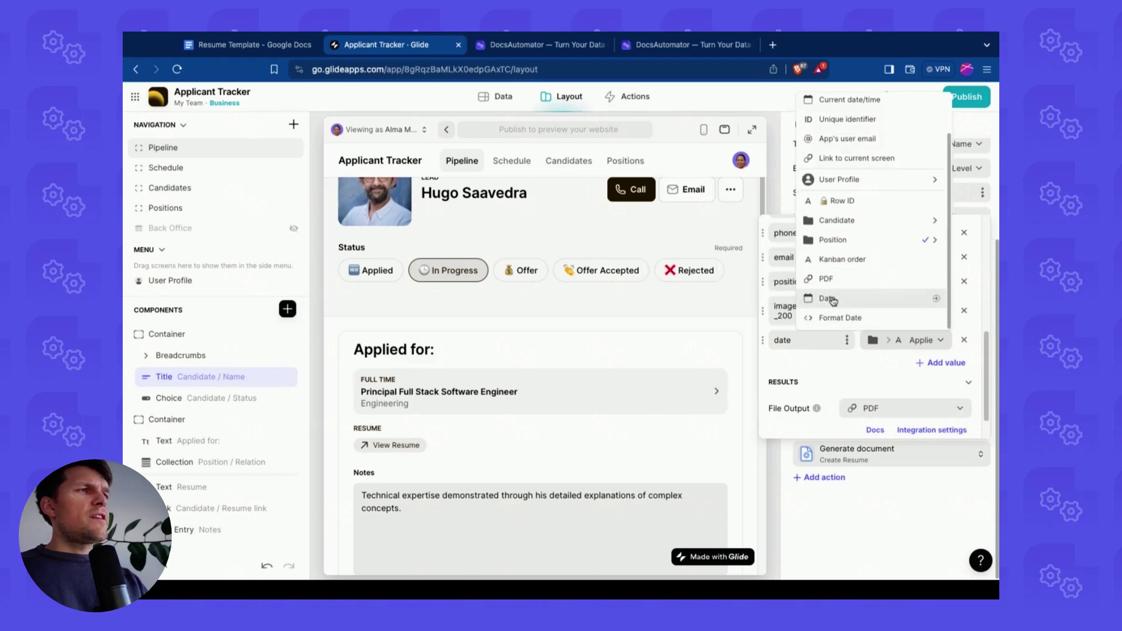
{"action": "left_click", "coordinate": [833, 299]}
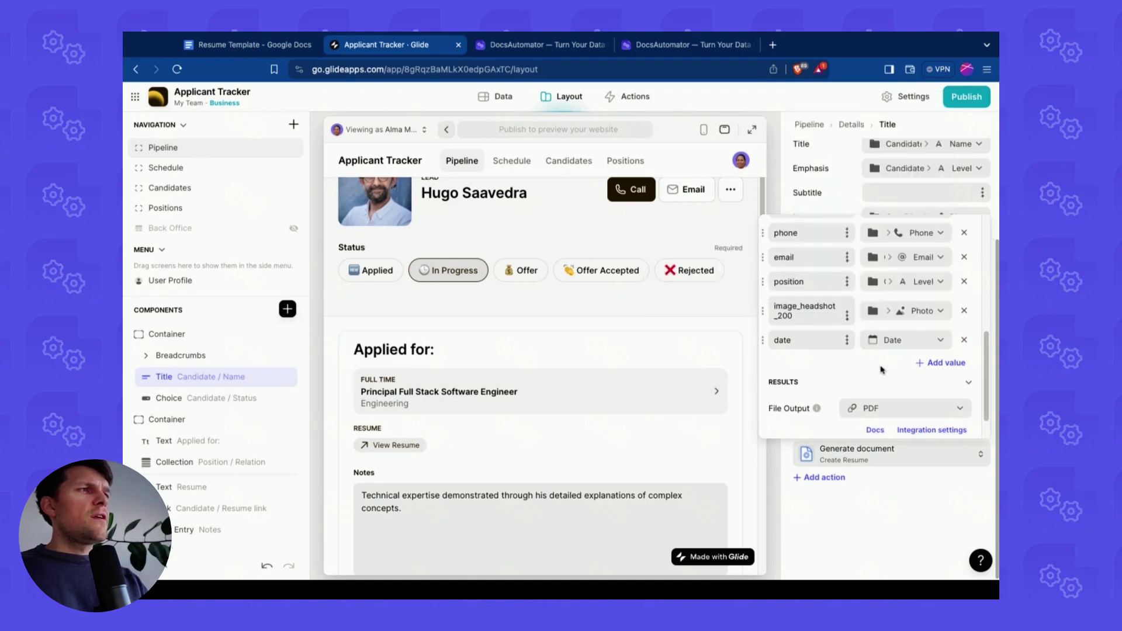
Widen the Candidates table's Date column so '5 March 2024 at 16:48' shows fully.
{"action": "left_click", "coordinate": [482, 99]}
{"action": "scroll", "coordinate": [865, 205], "scroll_direction": "right", "scroll_amount": 10}
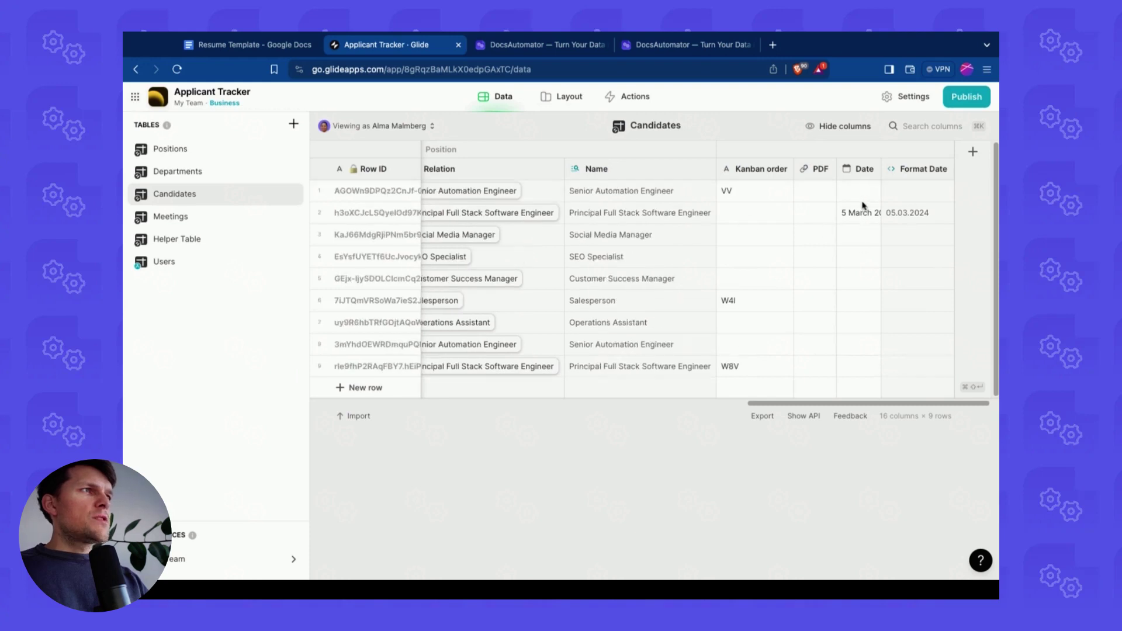
{"action": "left_click_drag", "start_coordinate": [881, 169], "coordinate": [933, 169]}
{"action": "left_click", "coordinate": [933, 169]}
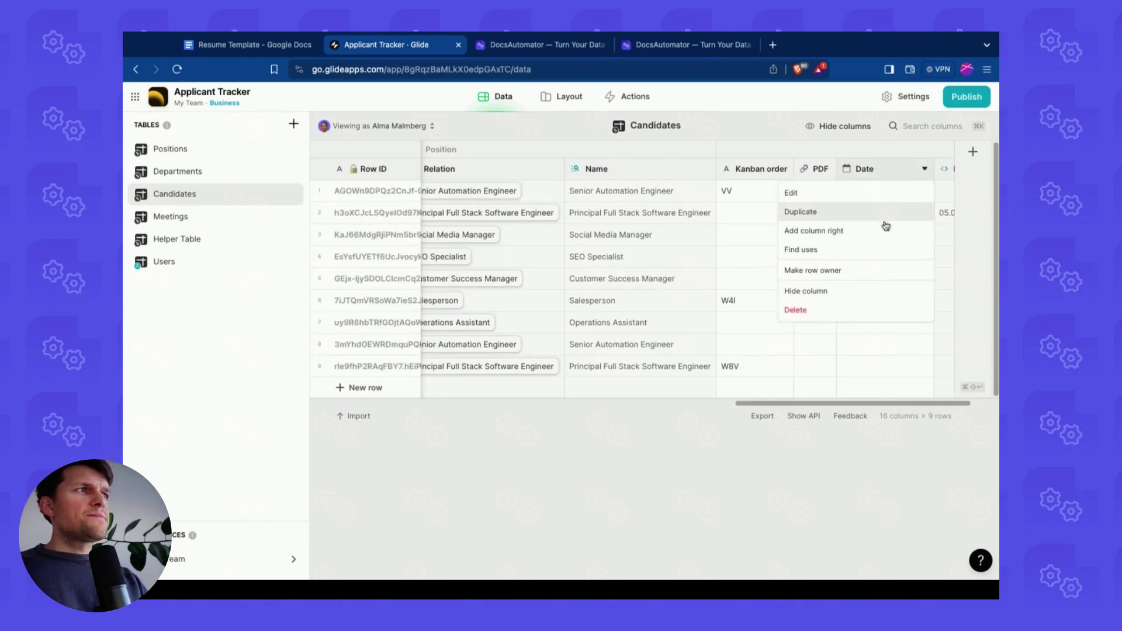
{"action": "left_click", "coordinate": [843, 153]}
{"action": "left_click", "coordinate": [868, 214]}
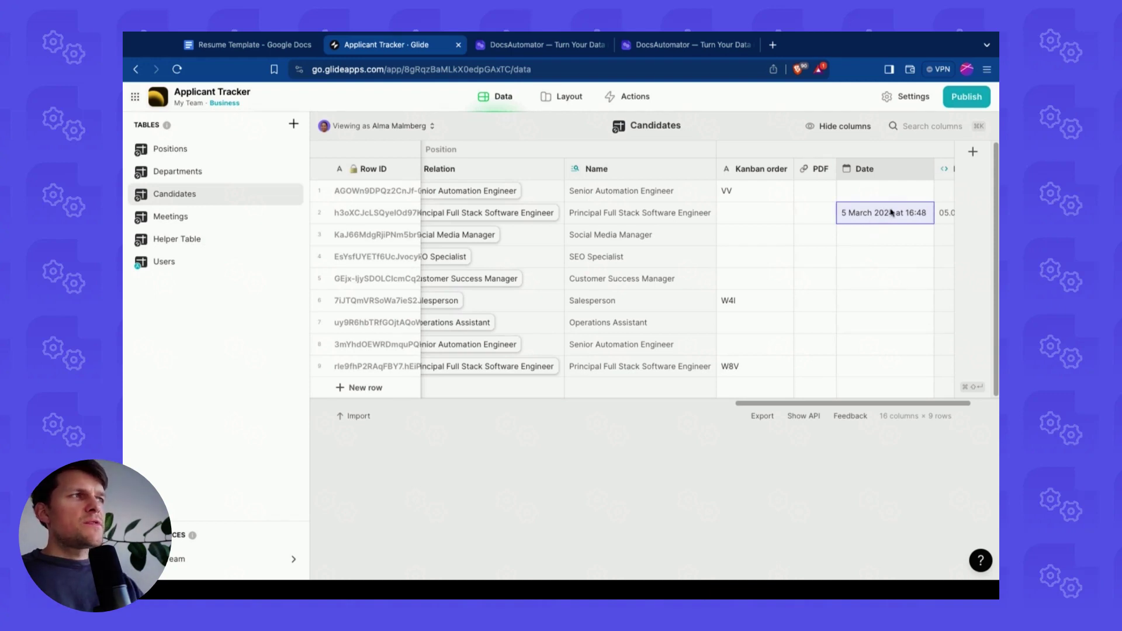
{"action": "scroll", "coordinate": [891, 212], "scroll_direction": "right", "scroll_amount": 2}
Check the Format Date column's dd.MM.yyyy pattern and compare 05.03.2024 with the raw date.
{"action": "left_click", "coordinate": [920, 169]}
{"action": "left_click", "coordinate": [813, 190]}
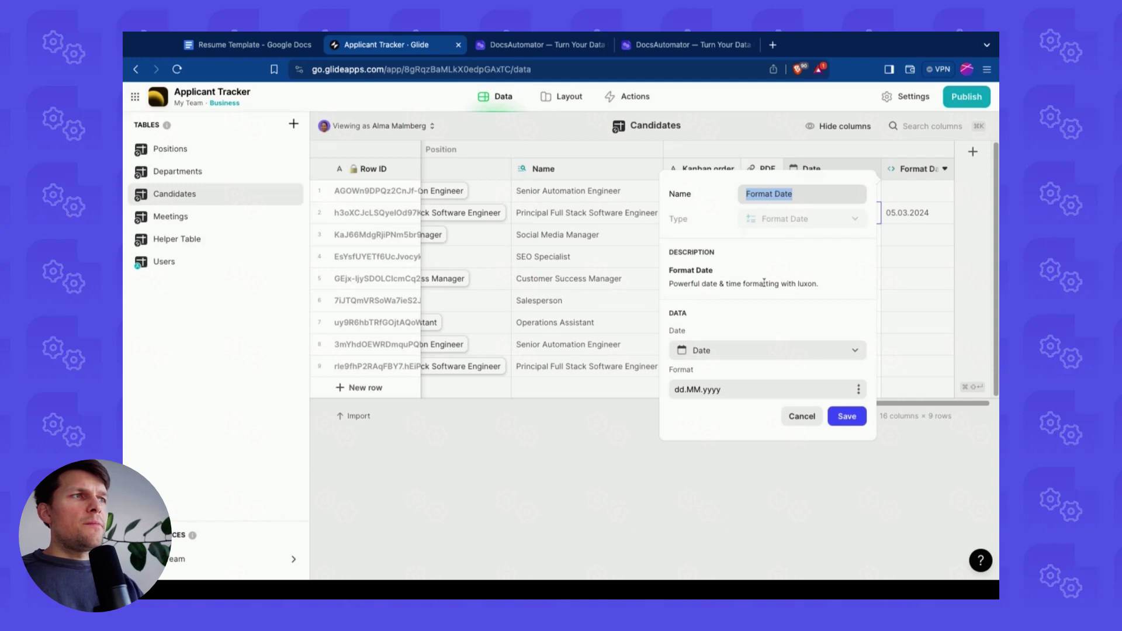
{"action": "left_click_drag", "start_coordinate": [673, 390], "coordinate": [722, 390]}
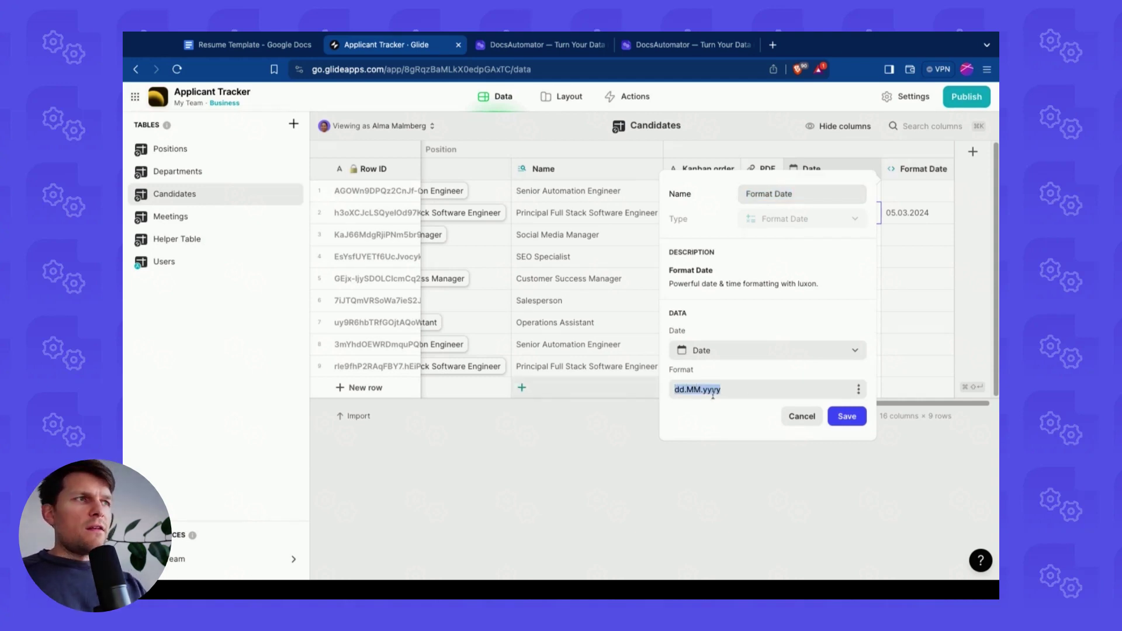
{"action": "left_click", "coordinate": [741, 390]}
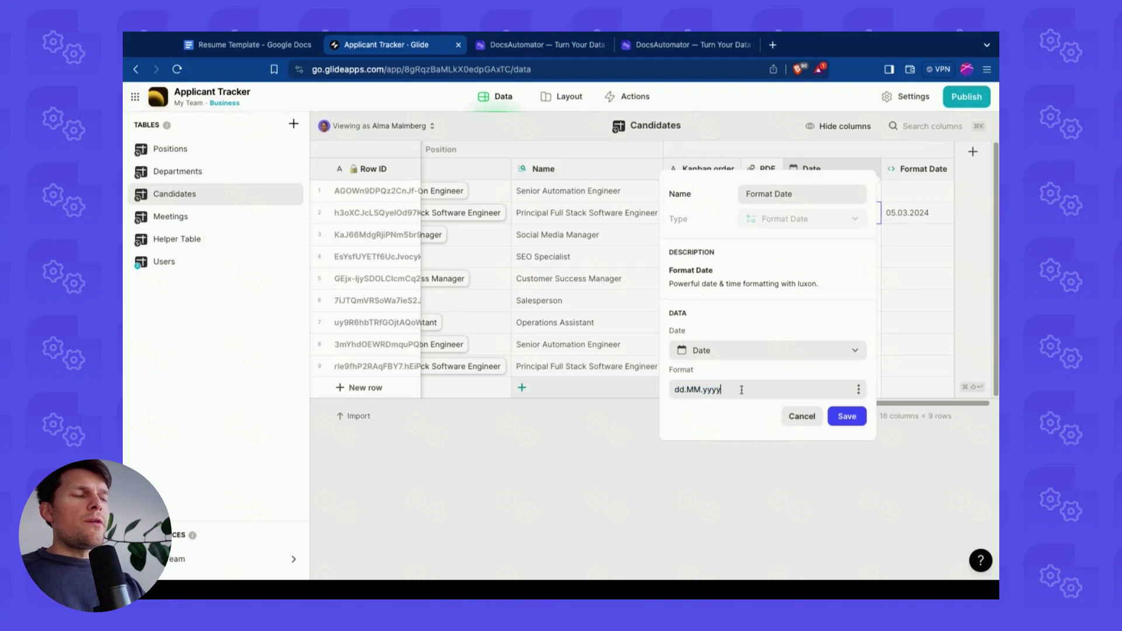
{"action": "left_click", "coordinate": [797, 414]}
{"action": "left_click", "coordinate": [919, 212]}
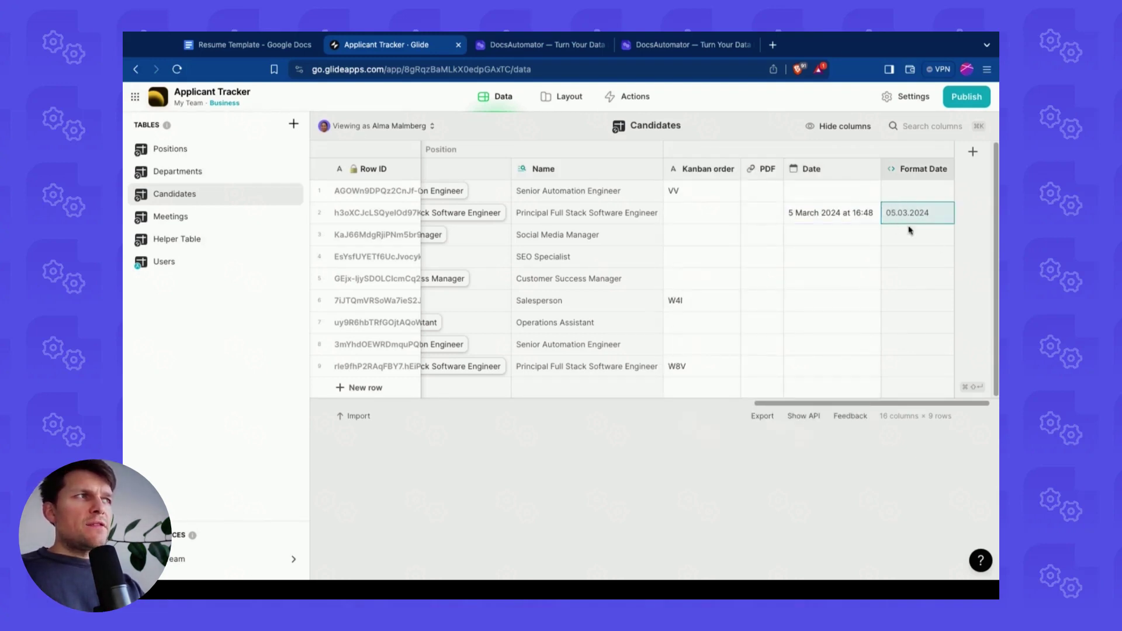
{"action": "left_click", "coordinate": [834, 222]}
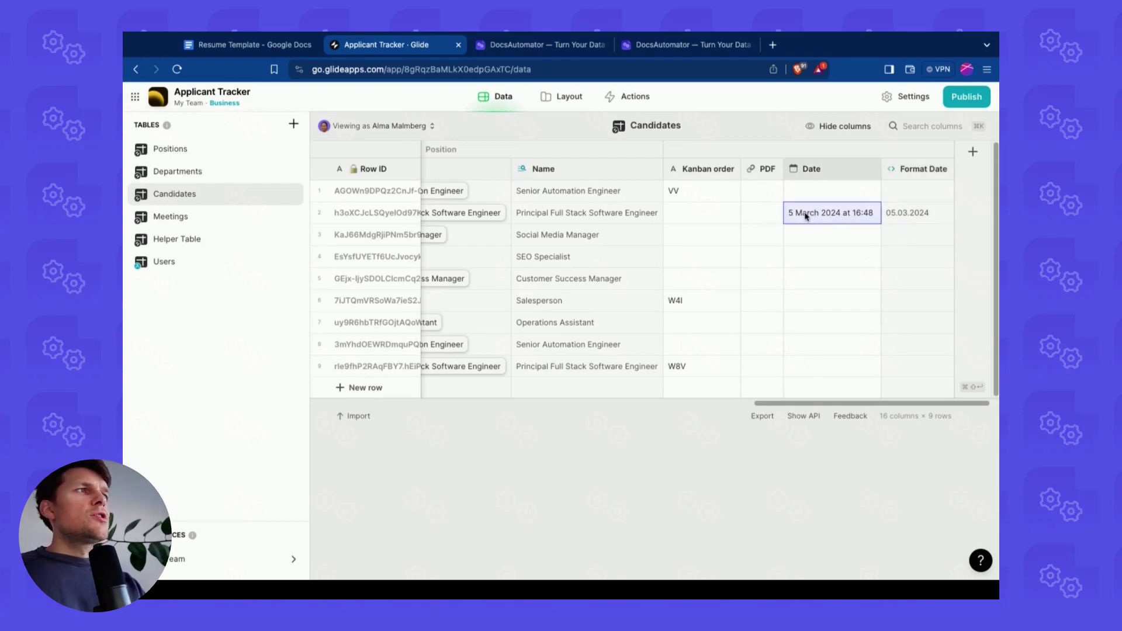
{"action": "left_click", "coordinate": [562, 96]}
Verify the Generate document action's date value is fed by the Date column.
{"action": "scroll", "coordinate": [887, 528], "scroll_direction": "down", "scroll_amount": 2}
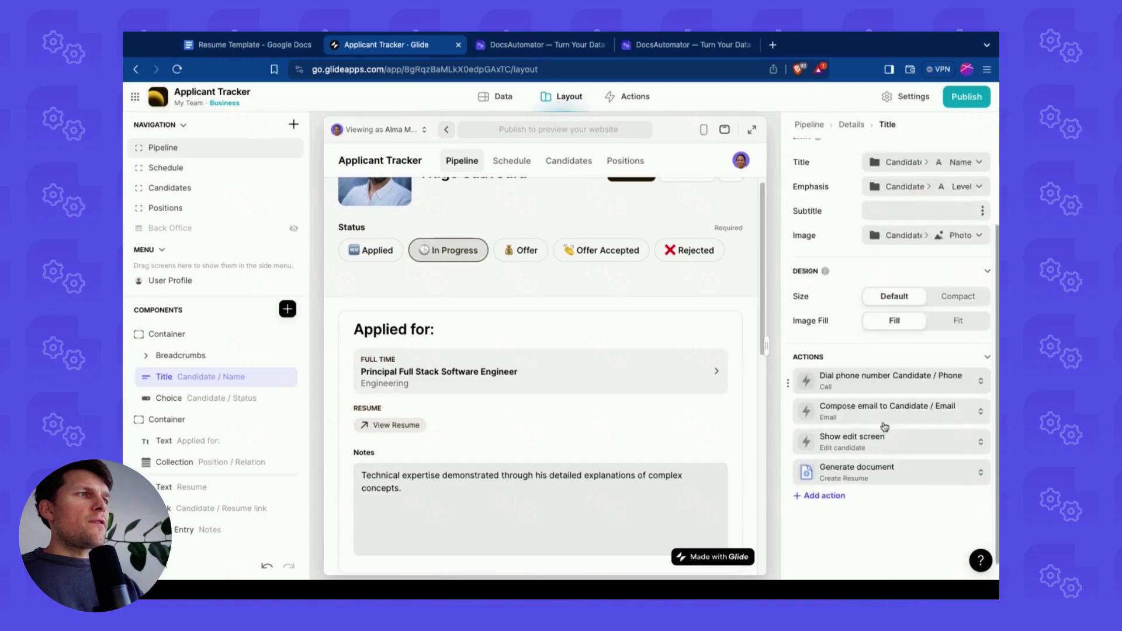
{"action": "left_click", "coordinate": [854, 455]}
{"action": "scroll", "coordinate": [822, 380], "scroll_direction": "down", "scroll_amount": 3}
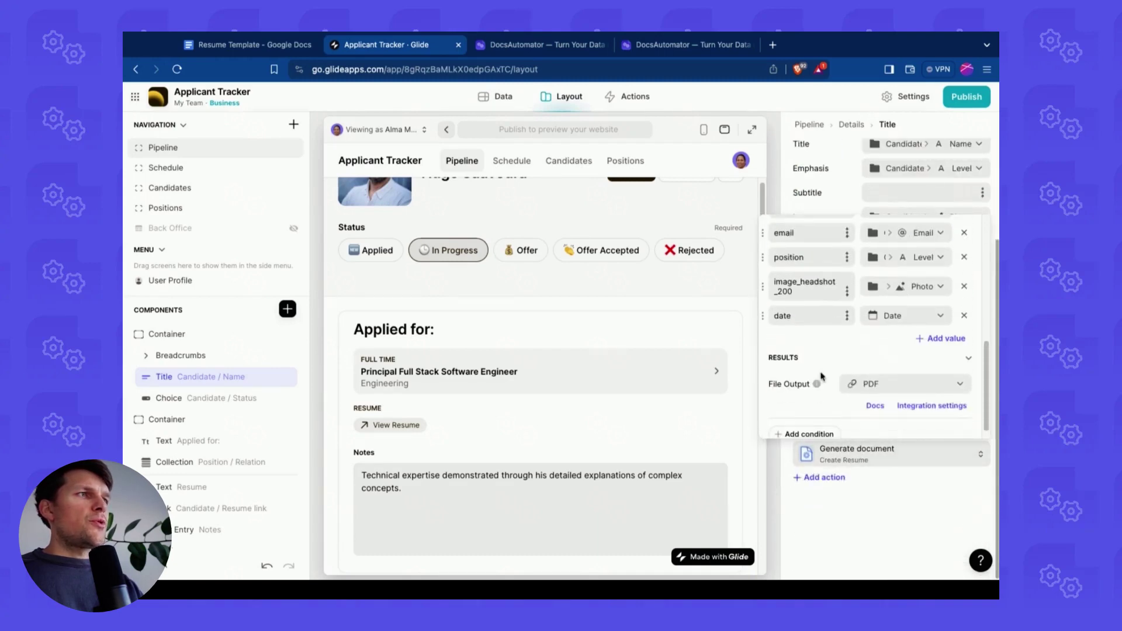
{"action": "left_click", "coordinate": [901, 316]}
{"action": "left_click", "coordinate": [905, 319]}
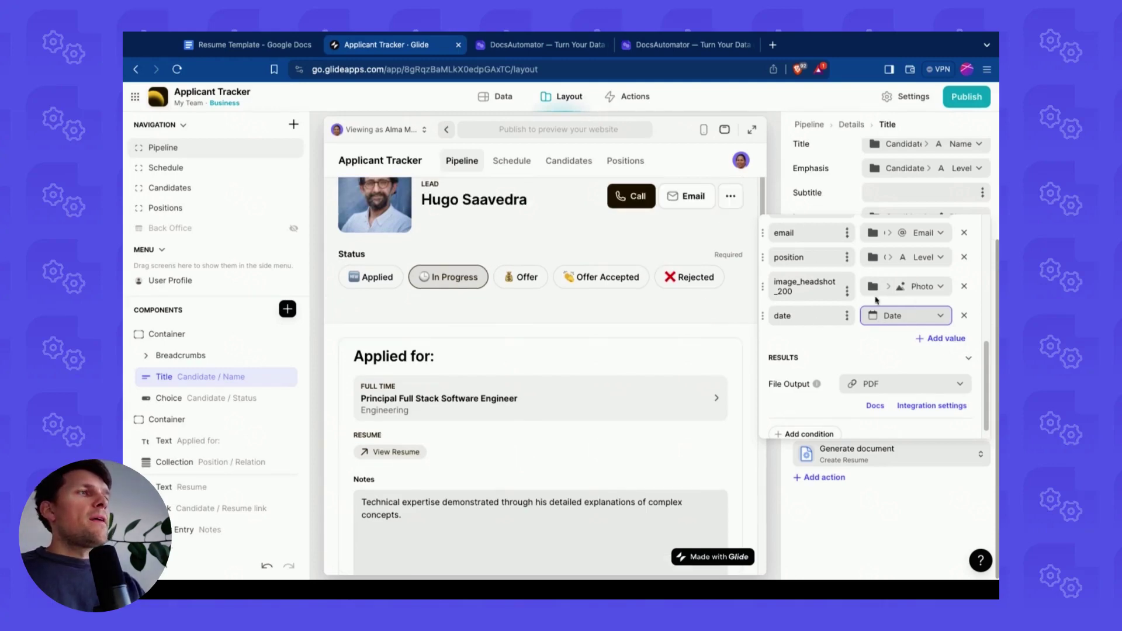
{"action": "left_click", "coordinate": [725, 336]}
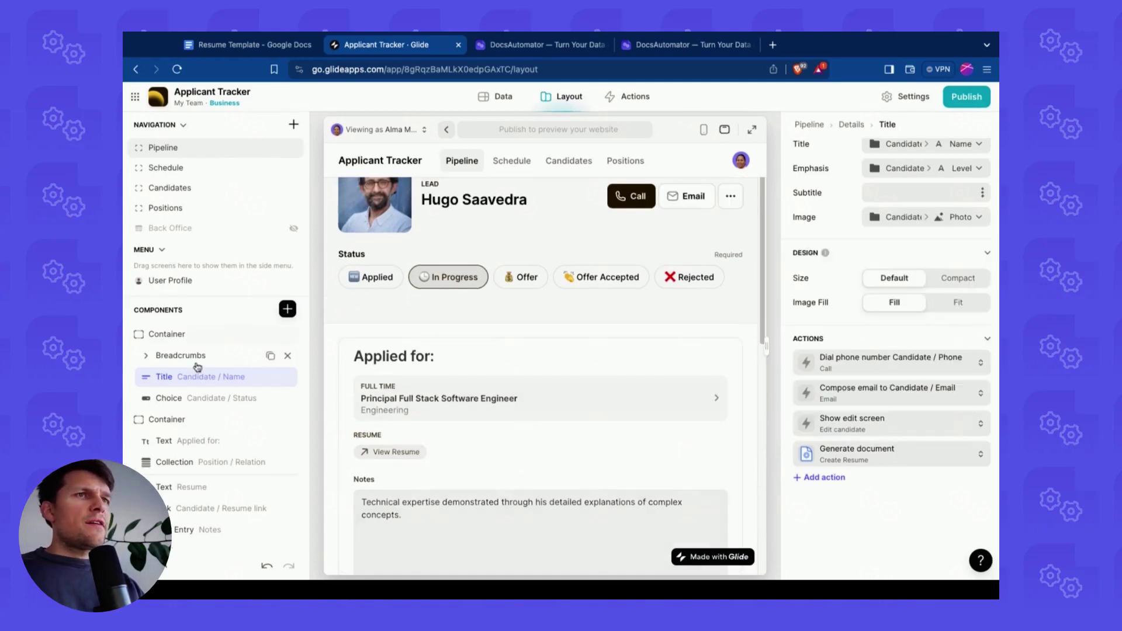
Insert a Link component on the candidate details screen.
{"action": "left_click", "coordinate": [287, 309]}
{"action": "type", "text": "link"}
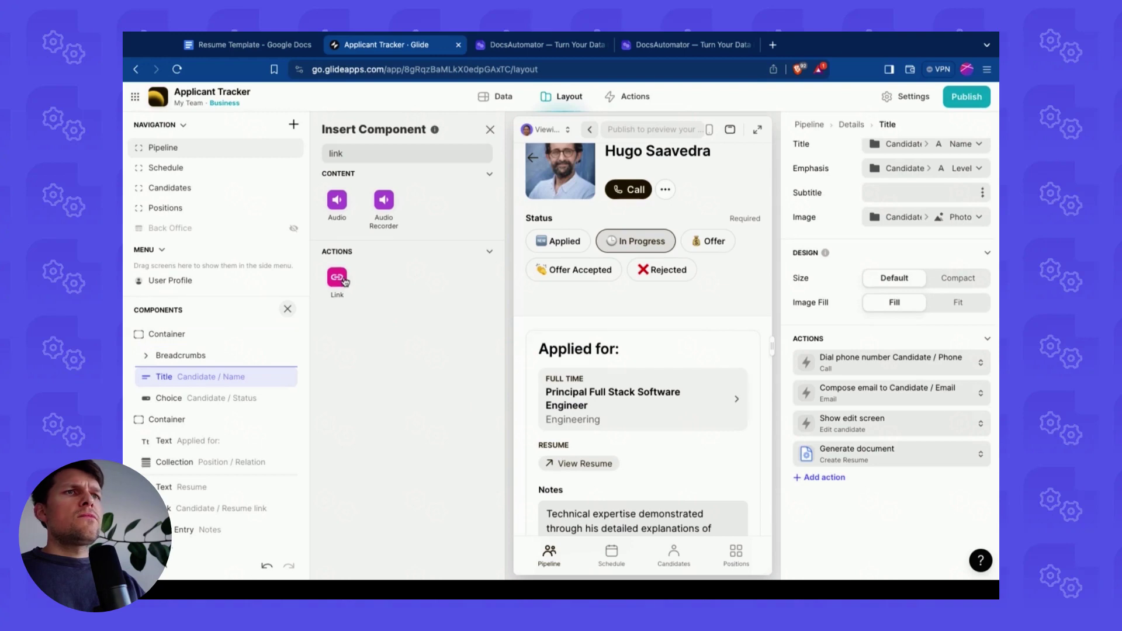
{"action": "left_click", "coordinate": [345, 282]}
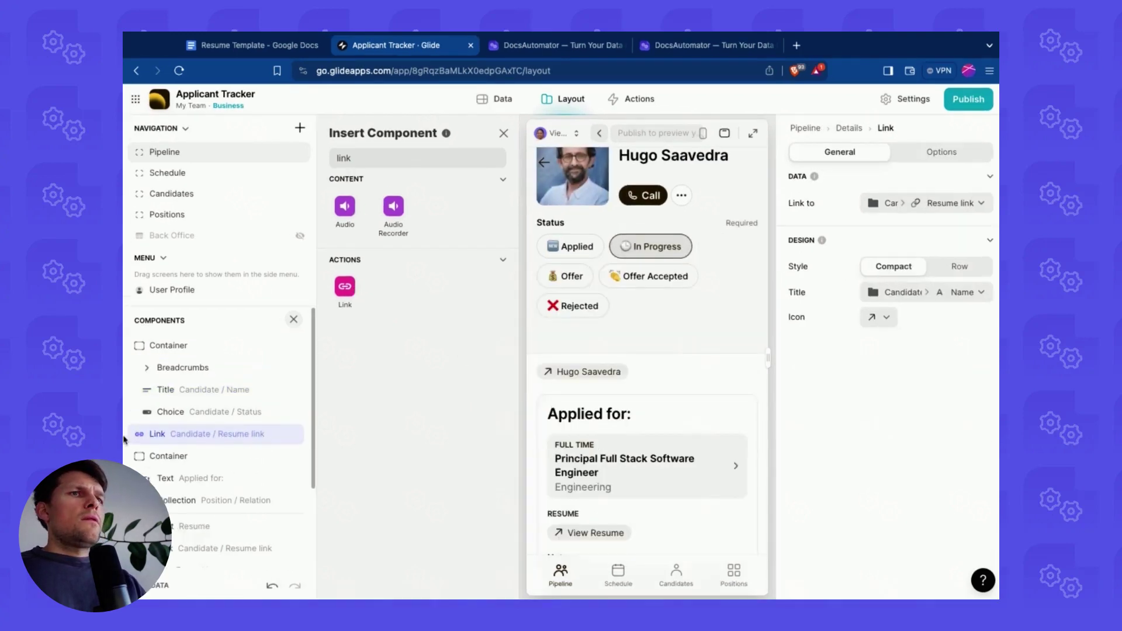
{"action": "left_click_drag", "start_coordinate": [125, 439], "coordinate": [176, 433]}
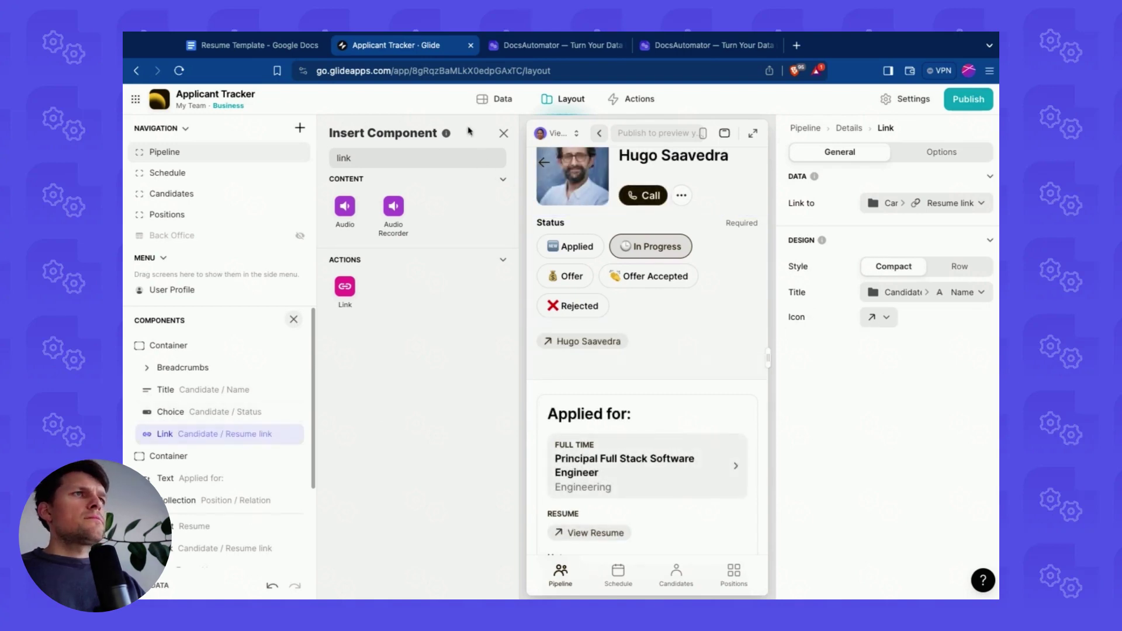
{"action": "left_click", "coordinate": [504, 133]}
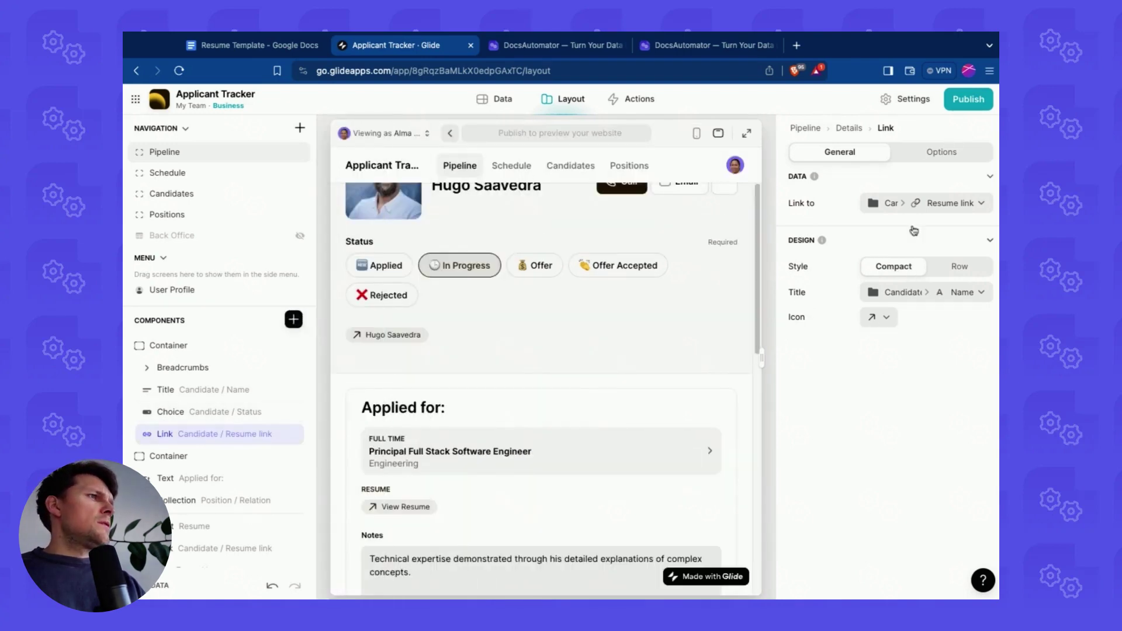
Point the link at the PDF column and give it a document icon.
{"action": "left_click", "coordinate": [924, 205]}
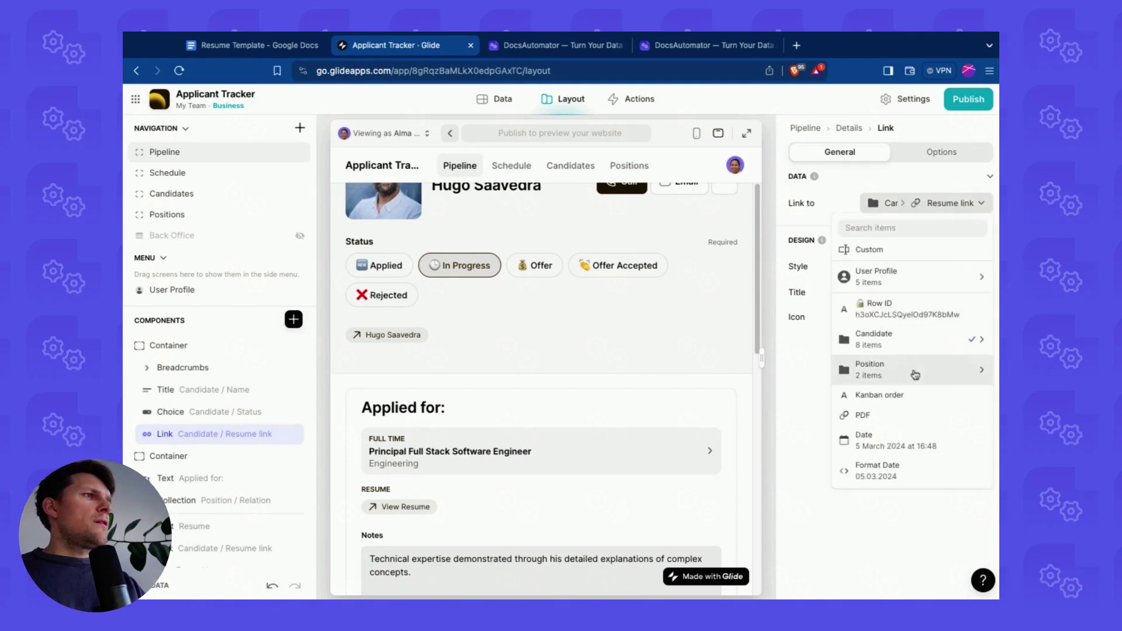
{"action": "left_click", "coordinate": [886, 414]}
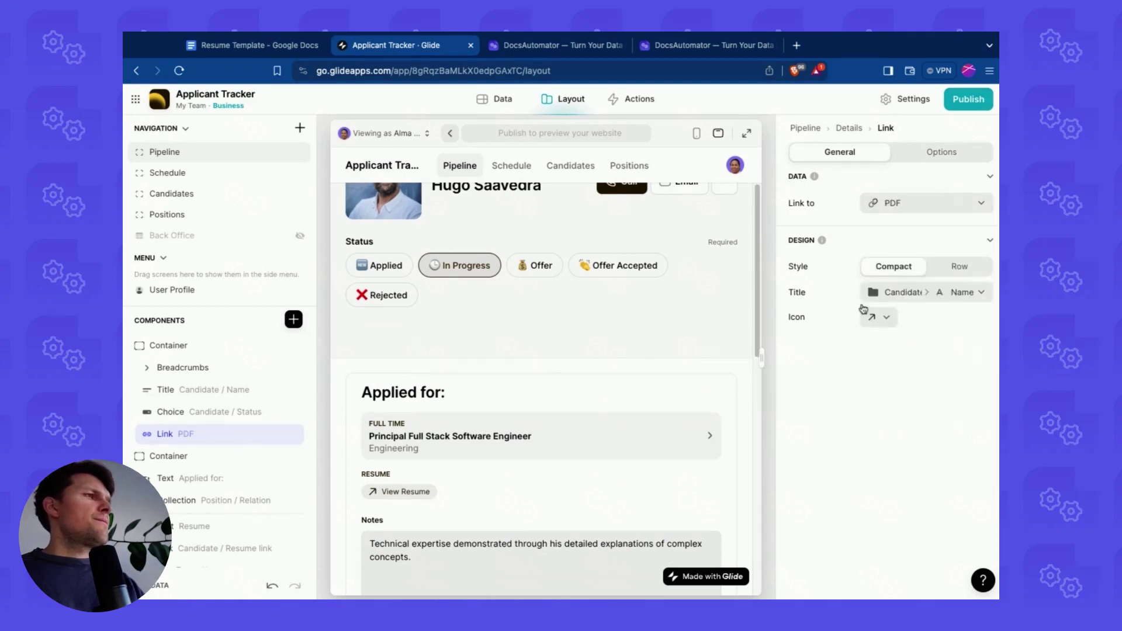
{"action": "left_click", "coordinate": [879, 318]}
{"action": "type", "text": "pdf"}
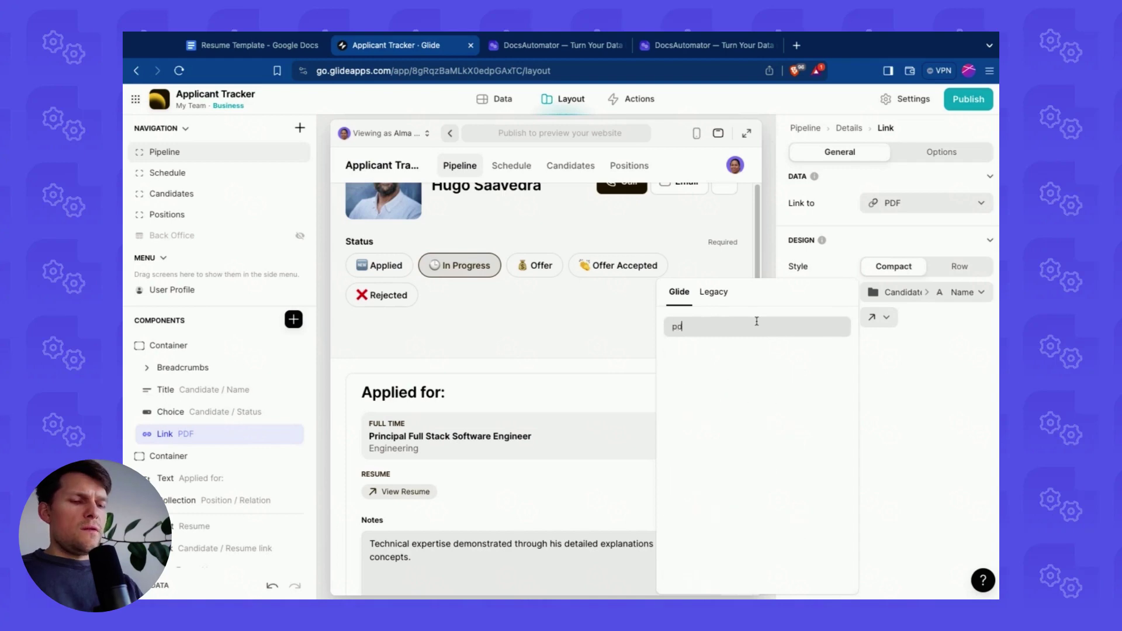
{"action": "key", "text": "BackSpace"}
{"action": "key", "text": "BackSpace"}
{"action": "key", "text": "BackSpace"}
{"action": "type", "text": "docu"}
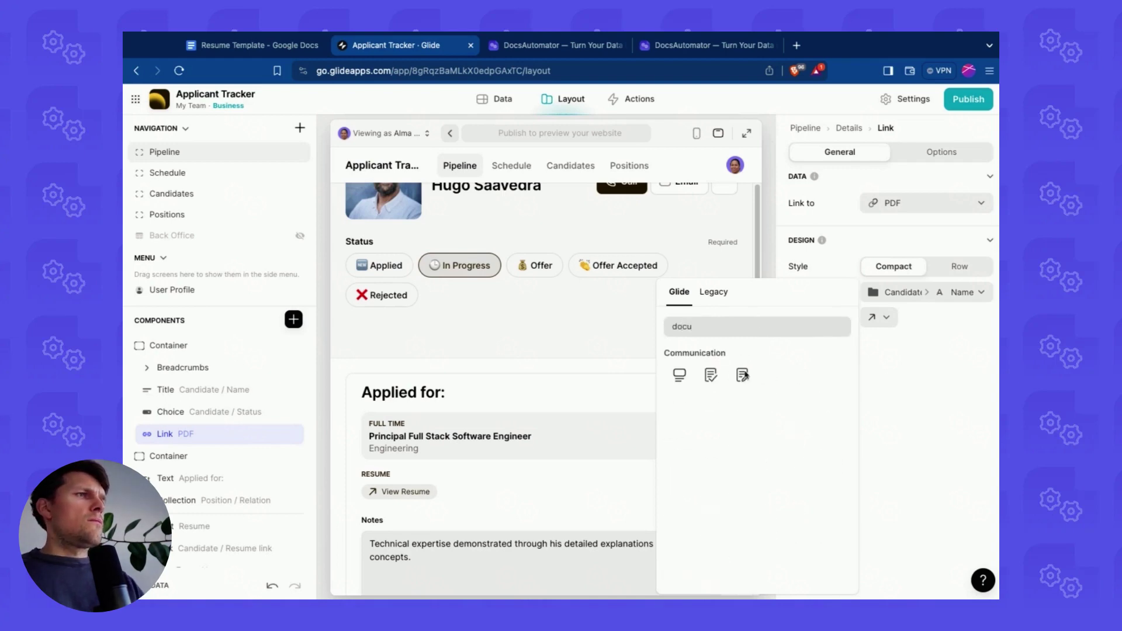
{"action": "left_click", "coordinate": [733, 381]}
{"action": "scroll", "coordinate": [651, 275], "scroll_direction": "up", "scroll_amount": 3}
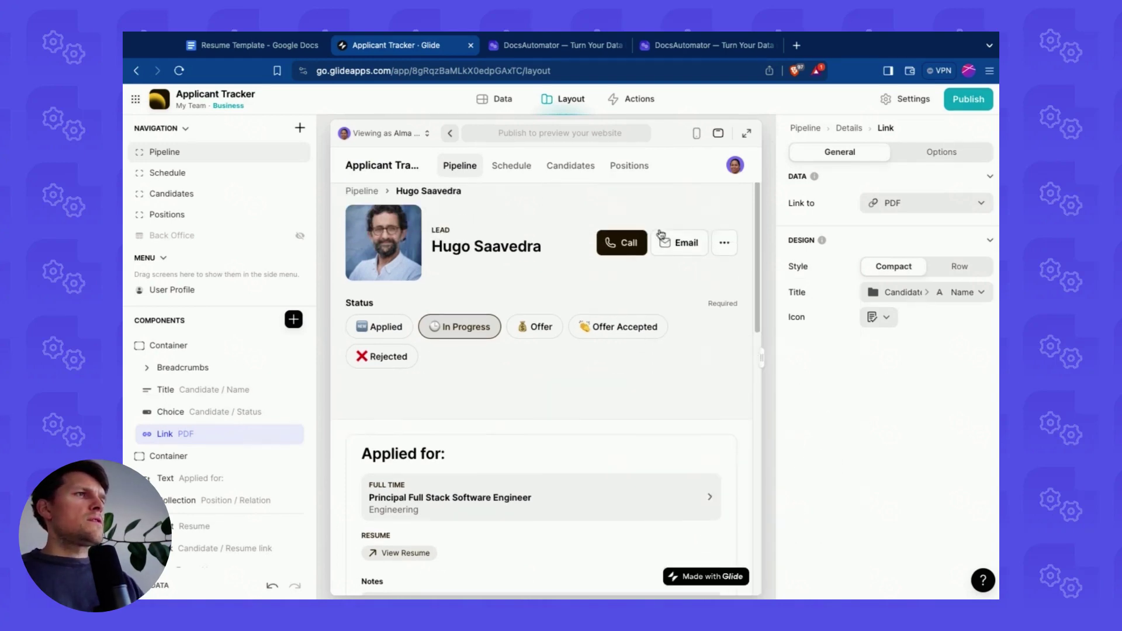
Run Create Resume from the candidate's extra actions menu to generate the PDF.
{"action": "left_click", "coordinate": [725, 272]}
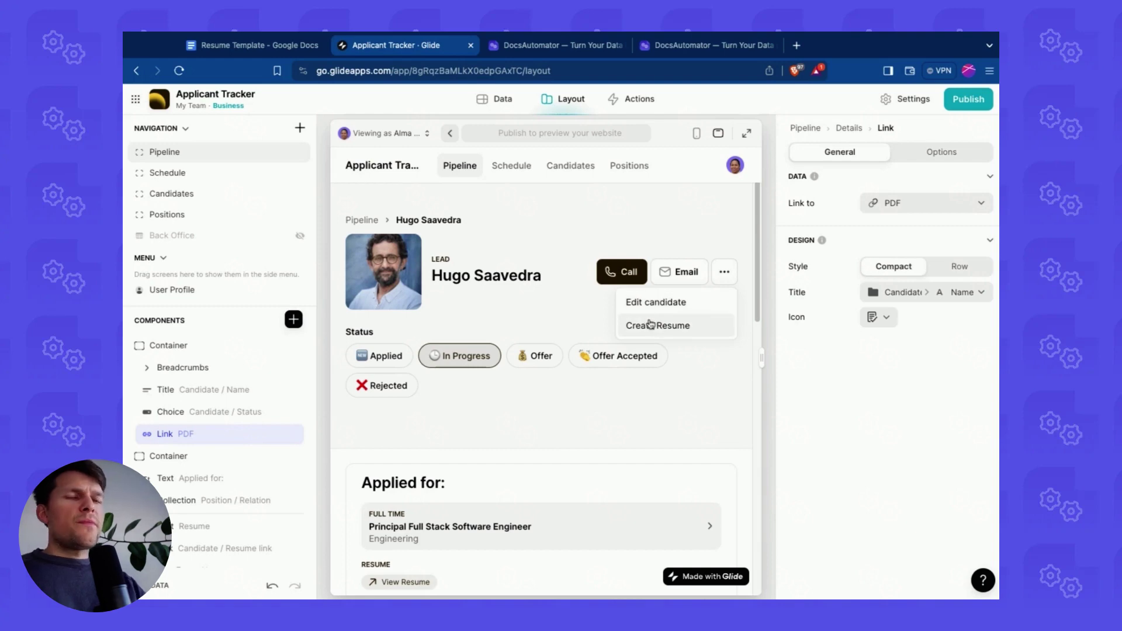
{"action": "left_click", "coordinate": [652, 326]}
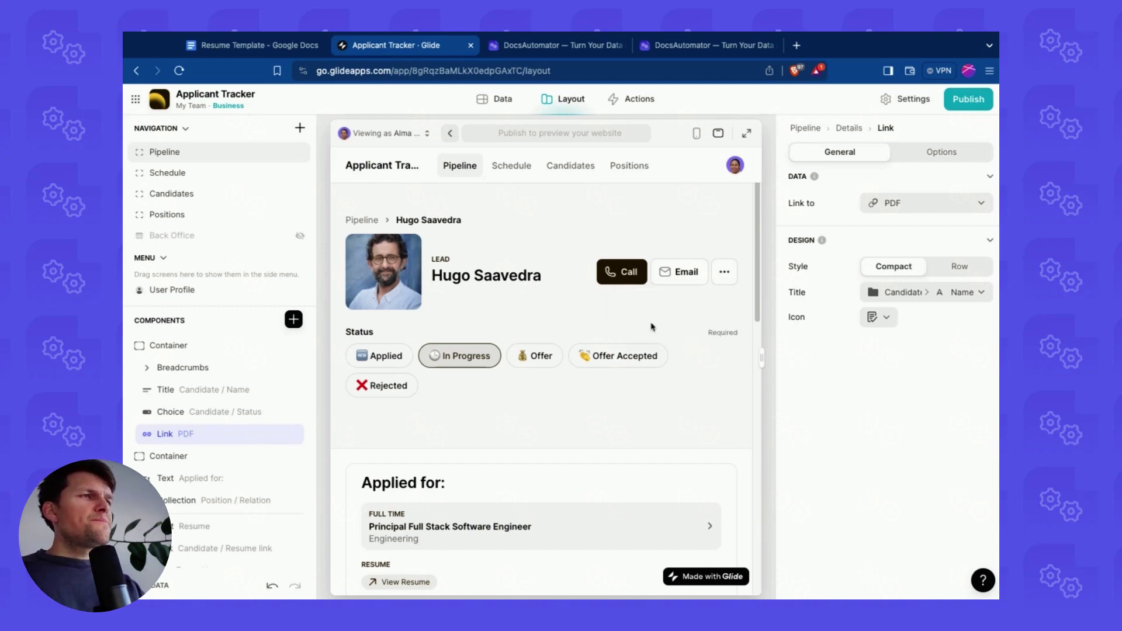
{"action": "left_click", "coordinate": [724, 279]}
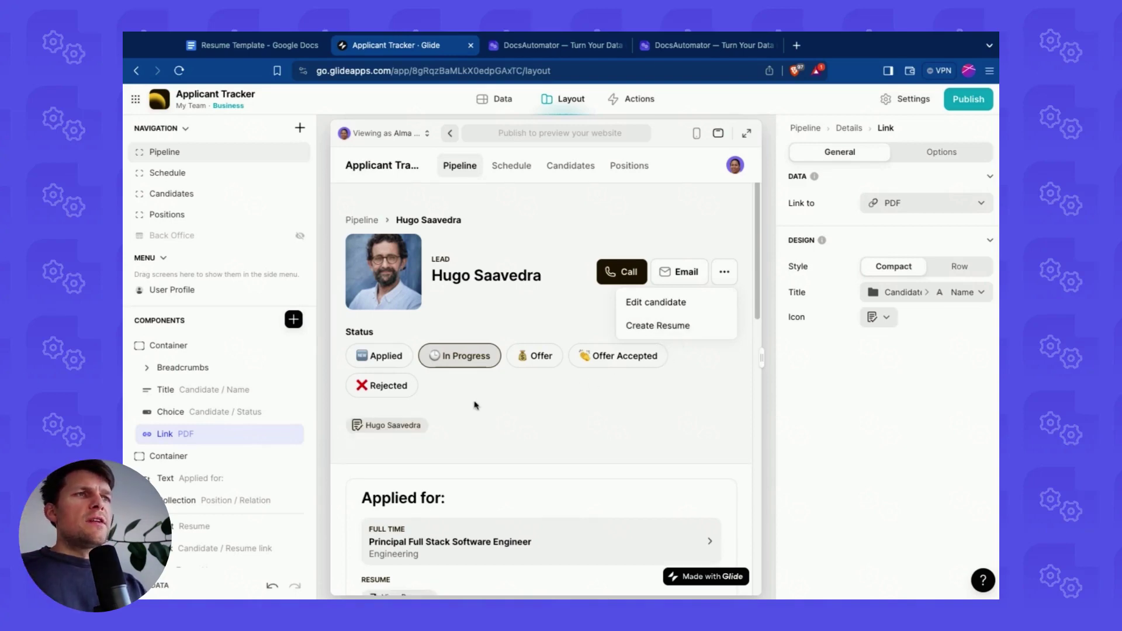
{"action": "left_click", "coordinate": [572, 381]}
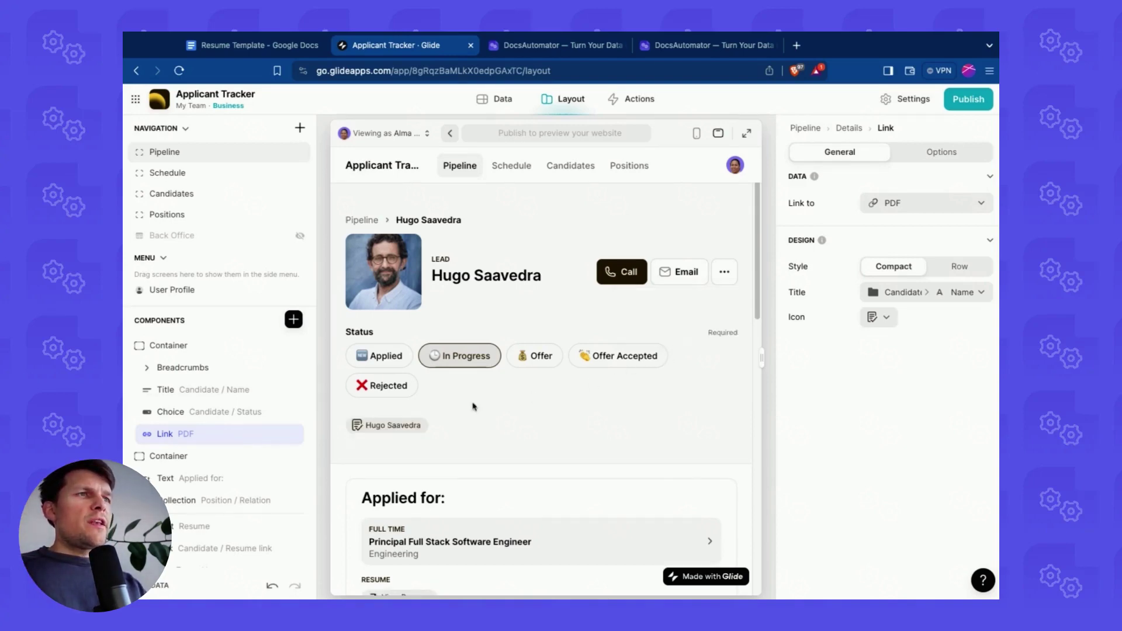
Open the generated resume PDF from its link and inspect the printed date.
{"action": "left_click", "coordinate": [386, 427]}
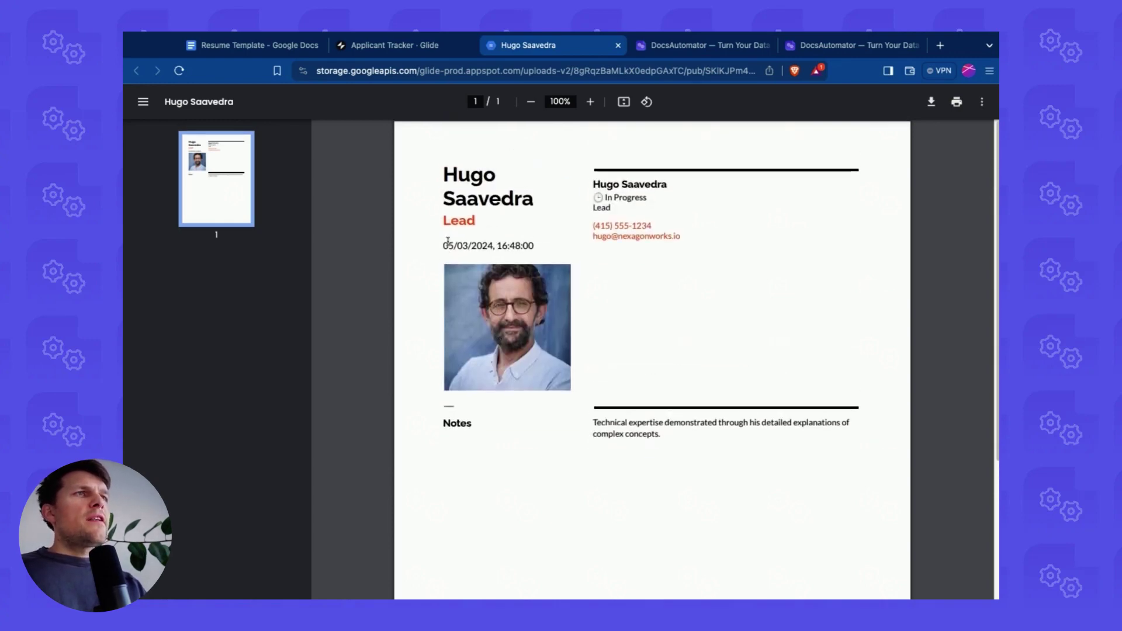
{"action": "left_click_drag", "start_coordinate": [448, 242], "coordinate": [480, 271]}
{"action": "left_click", "coordinate": [501, 248]}
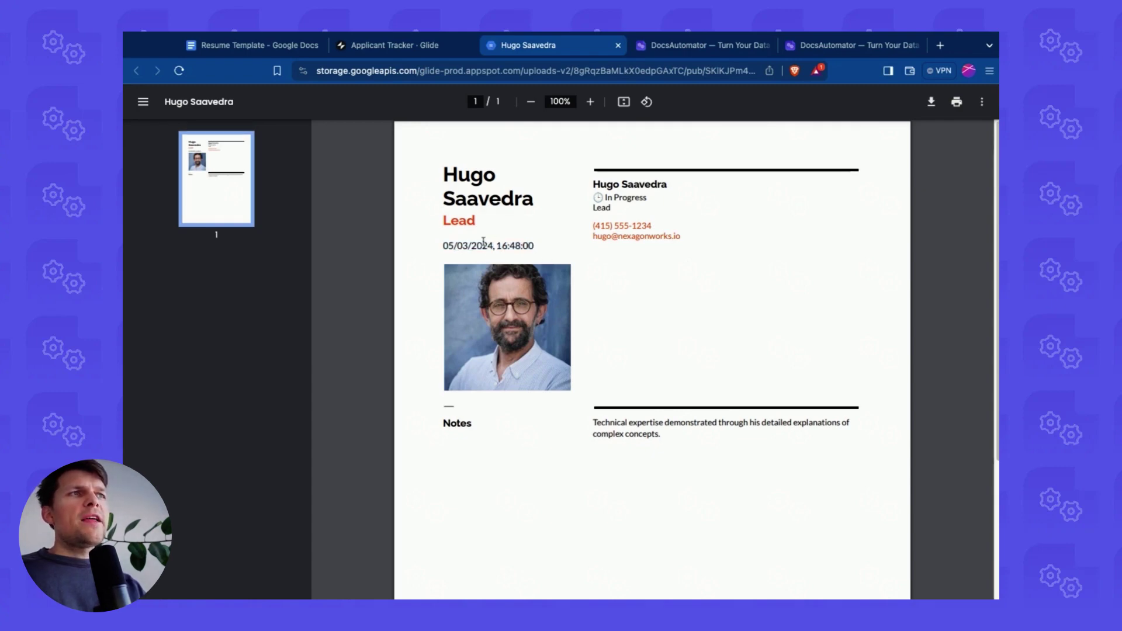
{"action": "left_click", "coordinate": [381, 36]}
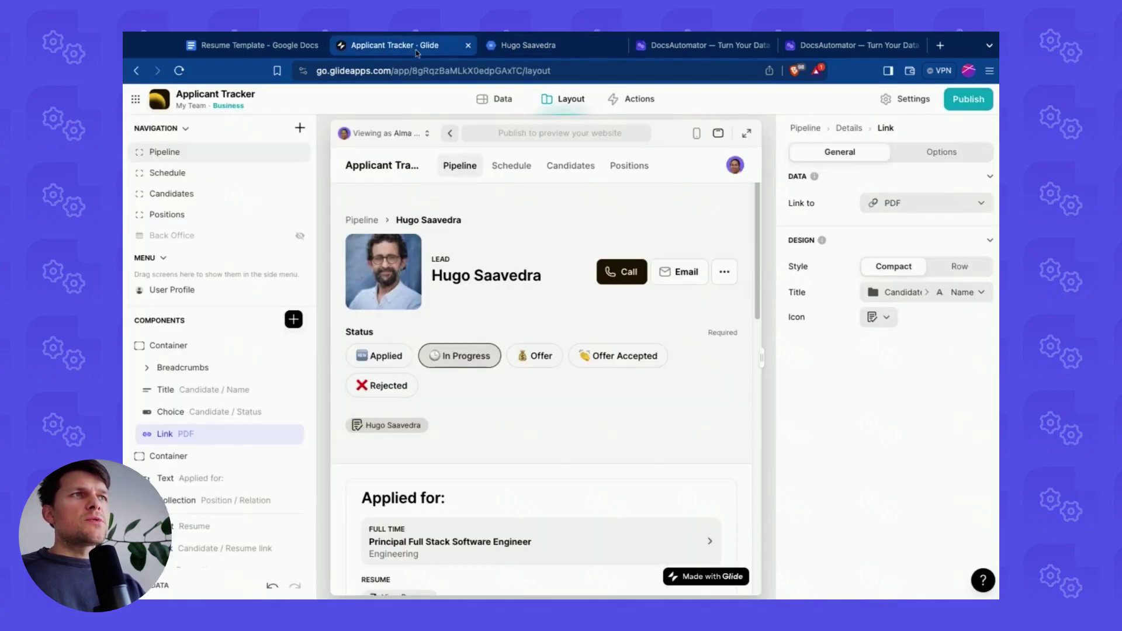
Compare the candidate's raw Date value with the date in the resume PDF.
{"action": "left_click", "coordinate": [494, 99]}
{"action": "scroll", "coordinate": [617, 222], "scroll_direction": "right", "scroll_amount": 10}
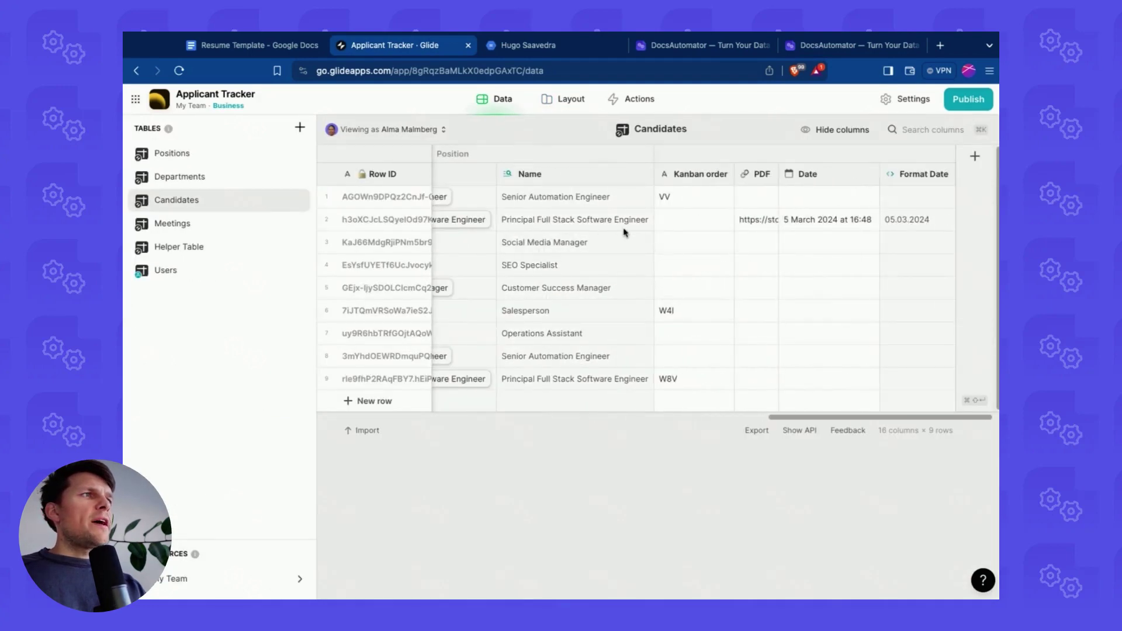
{"action": "left_click", "coordinate": [791, 221]}
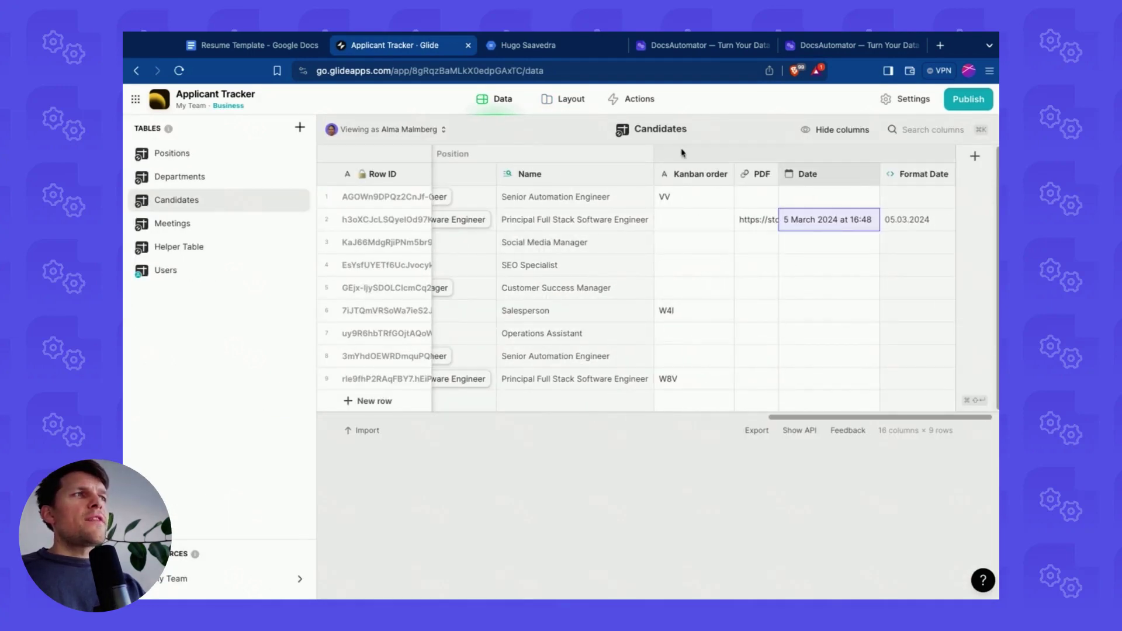
{"action": "left_click", "coordinate": [529, 46]}
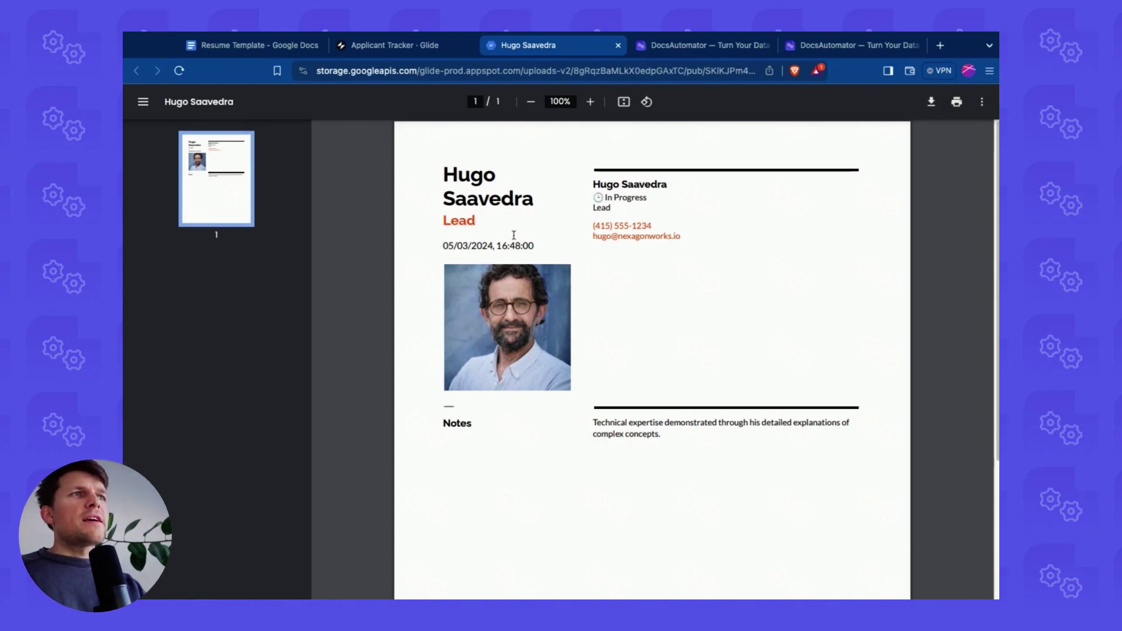
{"action": "left_click", "coordinate": [422, 48]}
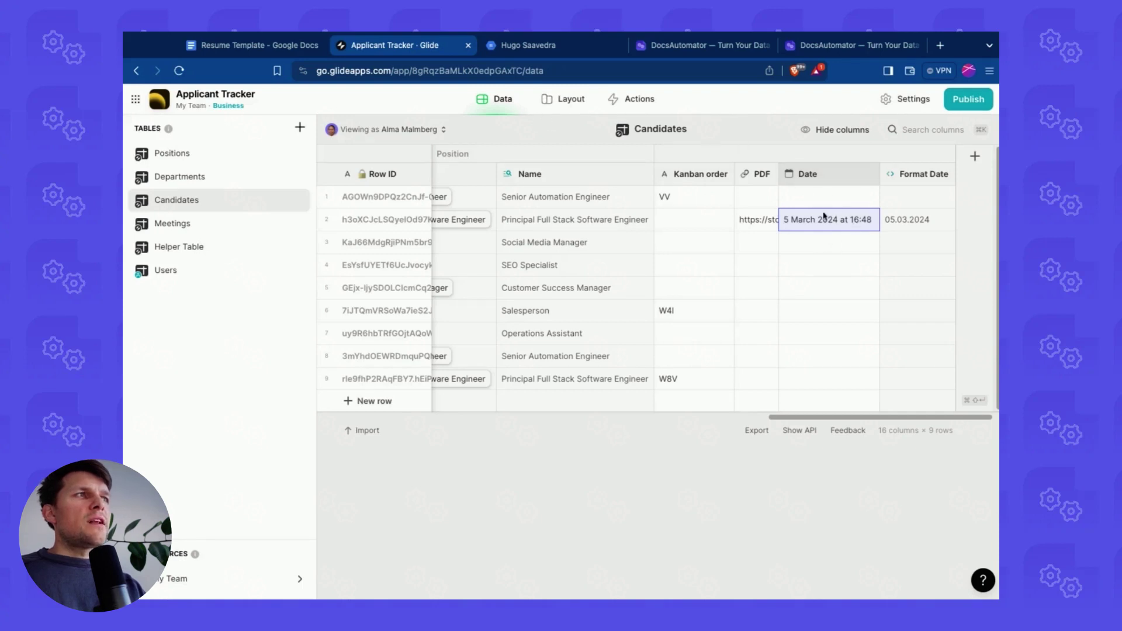
Review the Format Date column's dd.MM.yyyy pattern, then open a new browser tab.
{"action": "left_click", "coordinate": [904, 223]}
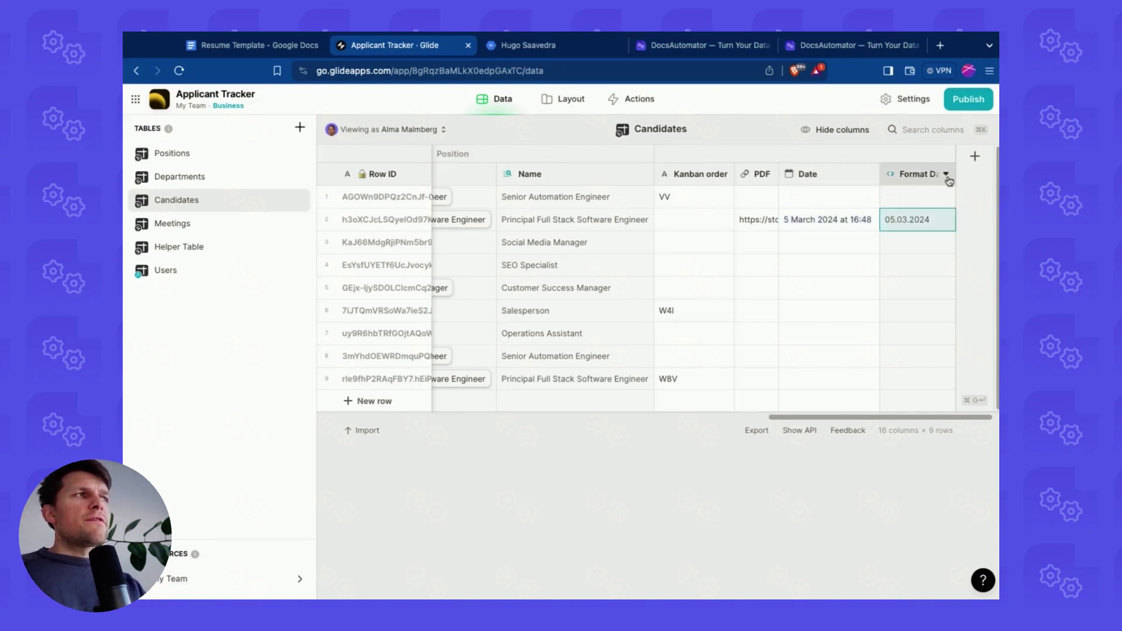
{"action": "left_click", "coordinate": [948, 176]}
{"action": "left_click", "coordinate": [806, 198]}
{"action": "left_click_drag", "start_coordinate": [690, 416], "coordinate": [738, 418]}
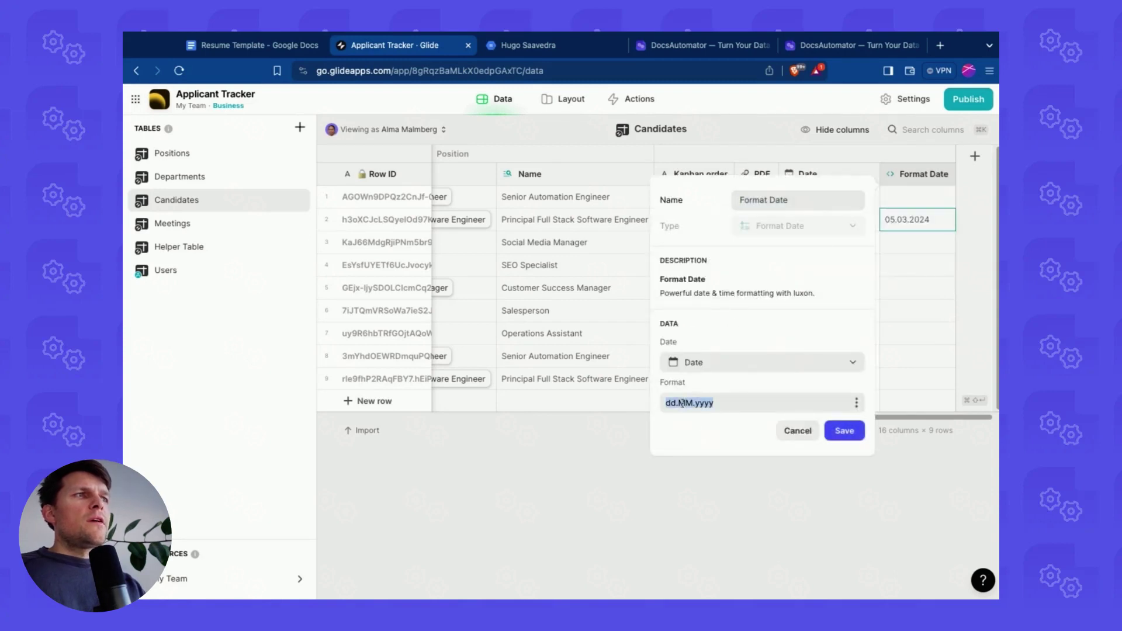
{"action": "left_click", "coordinate": [783, 431]}
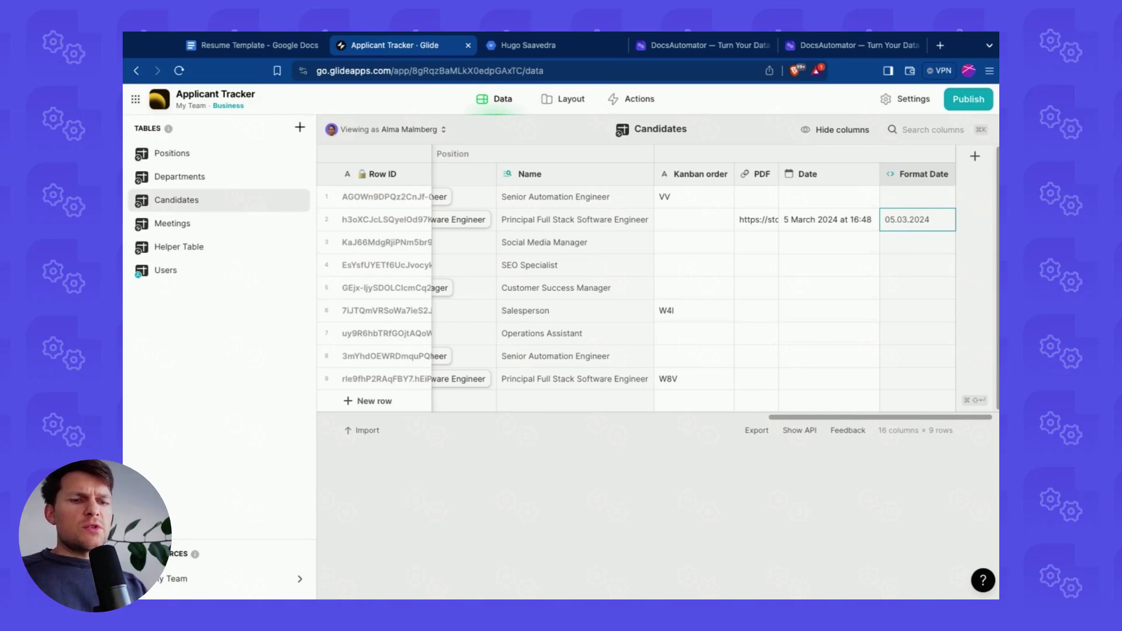
{"action": "key", "text": "super+t"}
Search 'glide format date' and open Glide's Format Date plugin page.
{"action": "type", "text": "gl"}
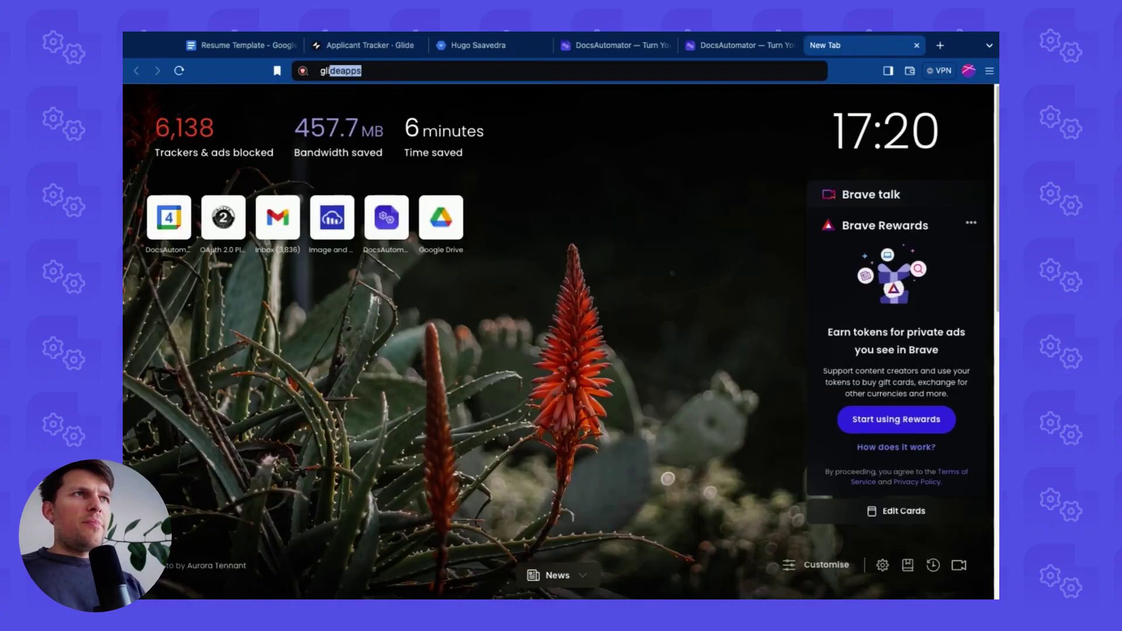
{"action": "type", "text": "ide format date"}
{"action": "key", "text": "Return"}
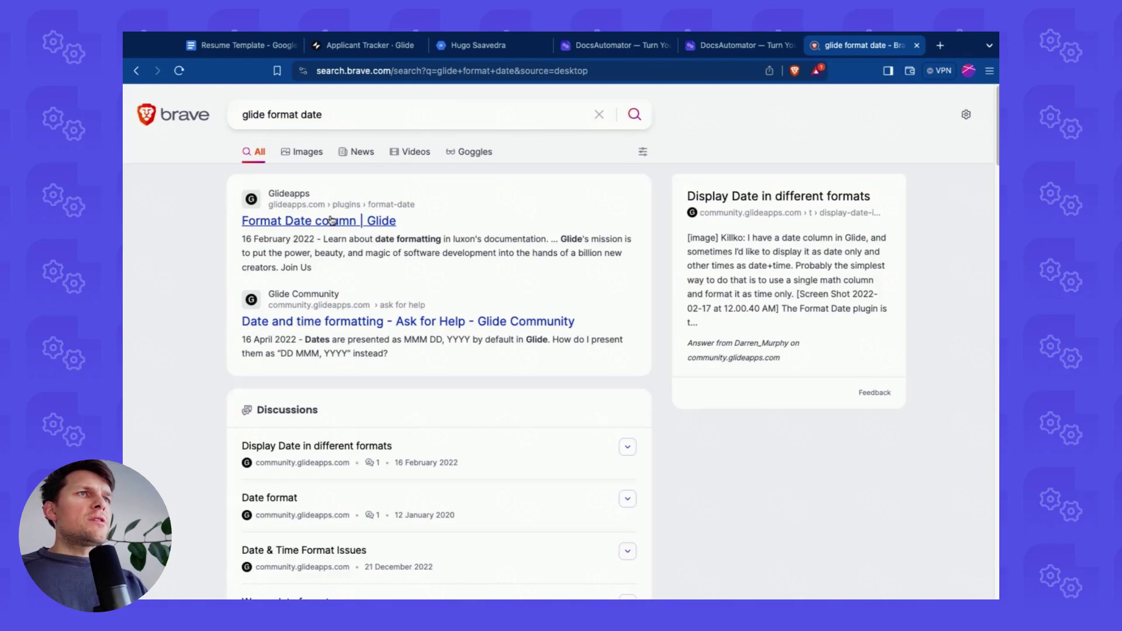
{"action": "left_click", "coordinate": [370, 222]}
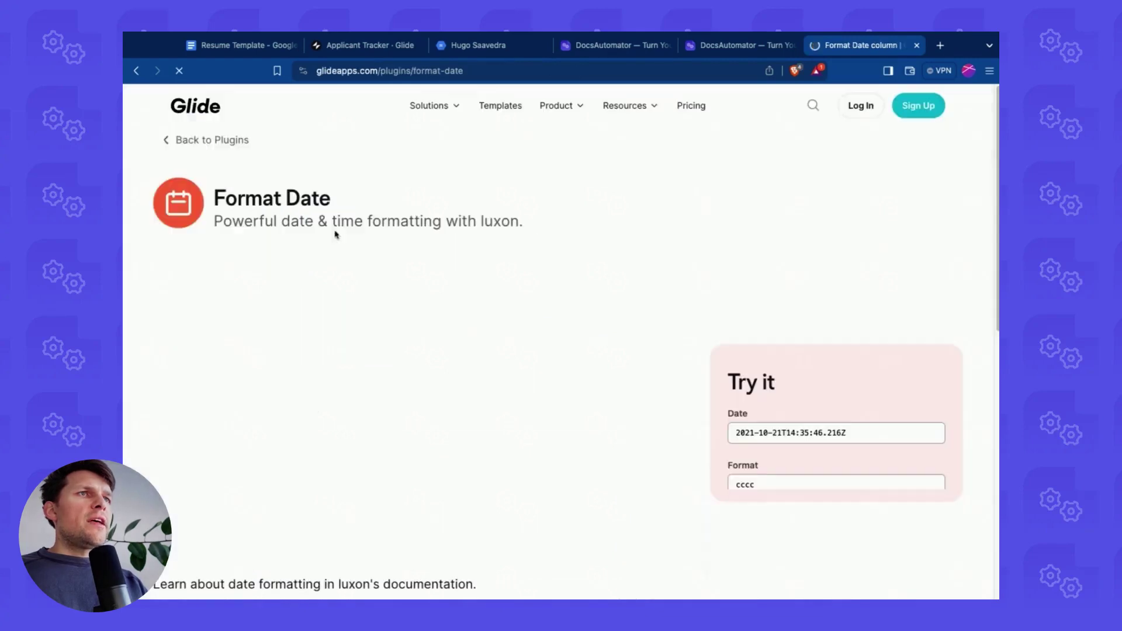
{"action": "scroll", "coordinate": [609, 398], "scroll_direction": "down", "scroll_amount": 3}
{"action": "scroll", "coordinate": [609, 398], "scroll_direction": "up", "scroll_amount": 2}
Try the DDDD pattern in the demo, yielding 'Thursday, 21 October 2021', then return to the tracker.
{"action": "double_click", "coordinate": [746, 359]}
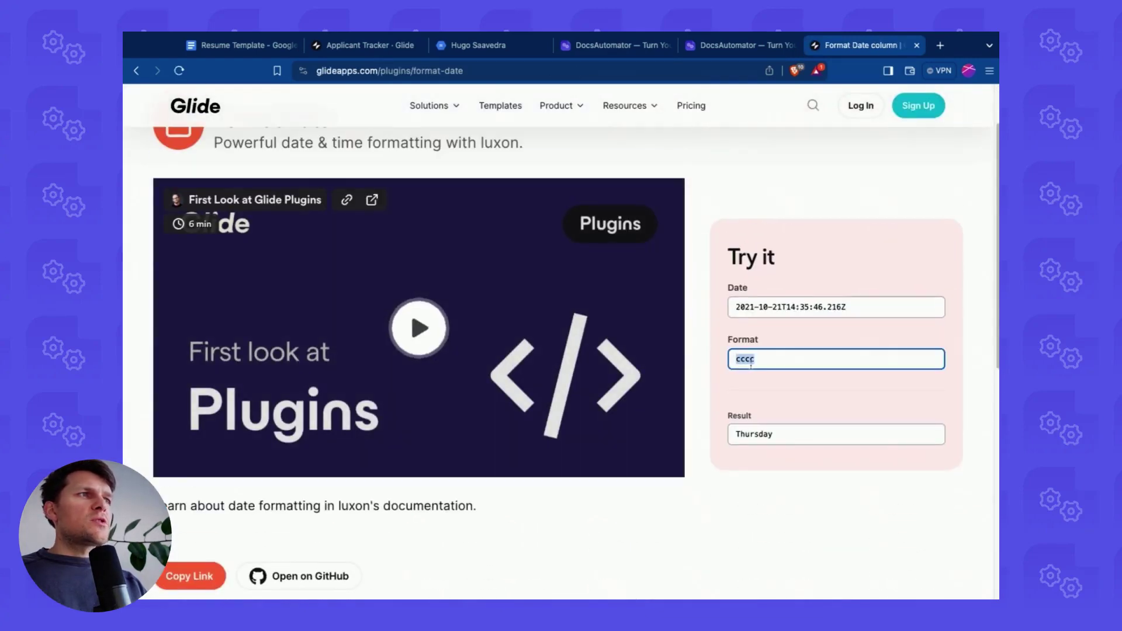
{"action": "type", "text": "dddd"}
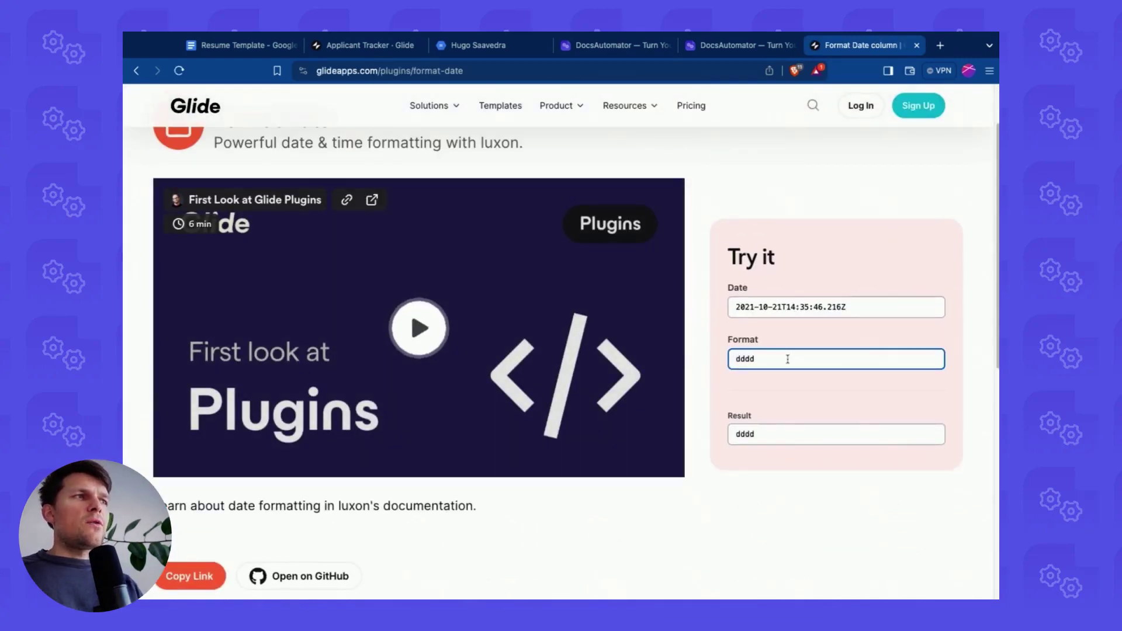
{"action": "key", "text": "BackSpace"}
{"action": "key", "text": "BackSpace"}
{"action": "key", "text": "BackSpace"}
{"action": "key", "text": "BackSpace"}
{"action": "type", "text": "DDDD"}
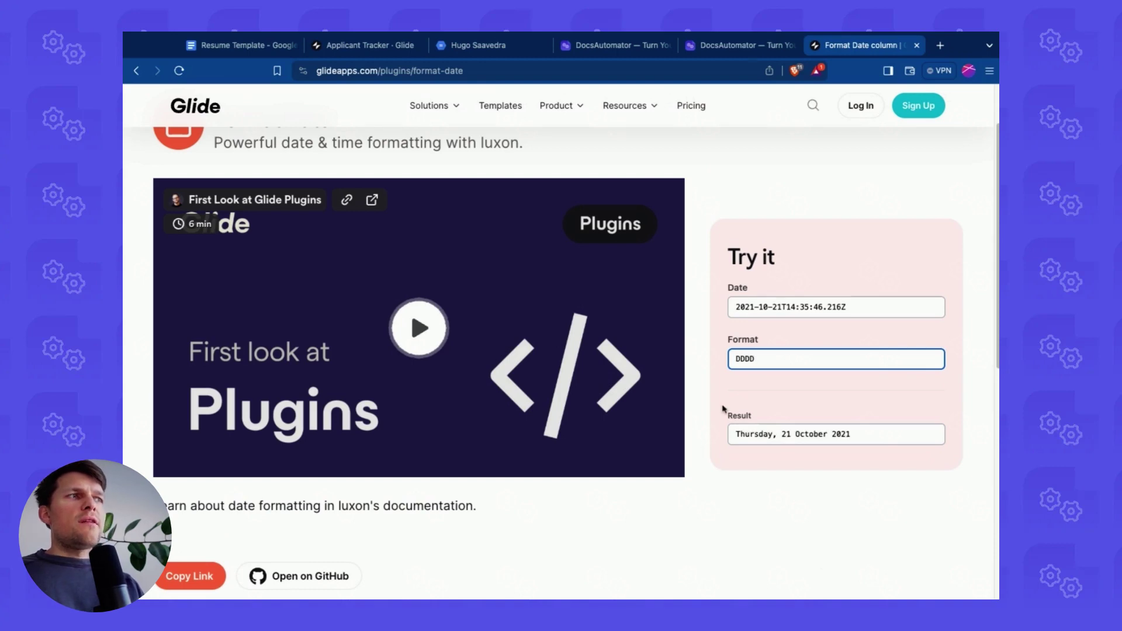
{"action": "triple_click", "coordinate": [784, 437]}
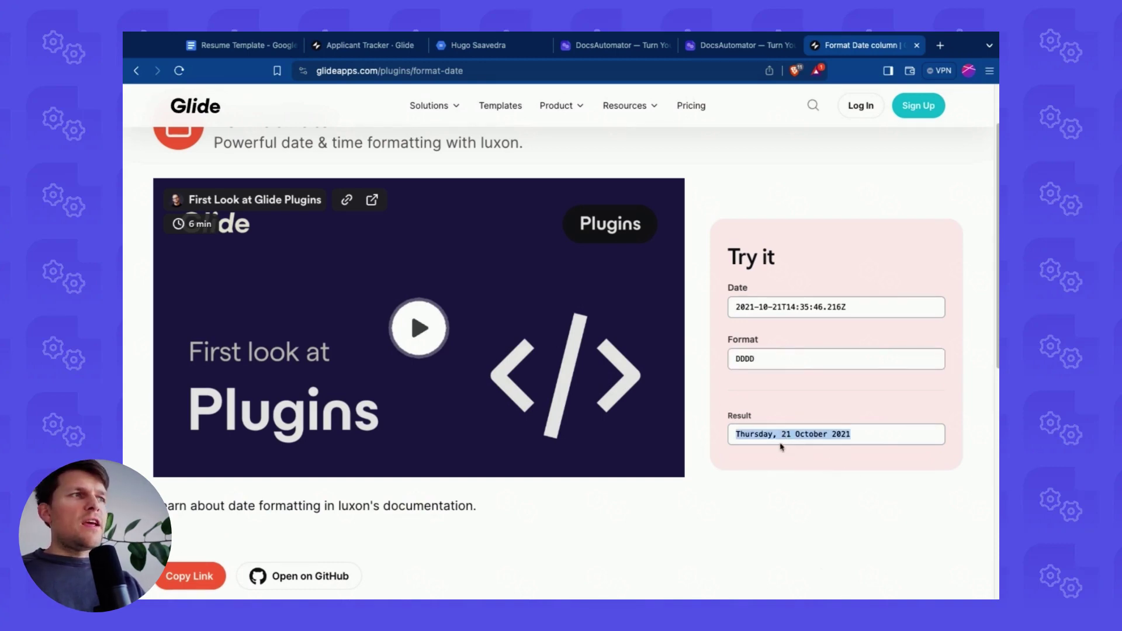
{"action": "left_click", "coordinate": [478, 45]}
{"action": "left_click", "coordinate": [359, 45]}
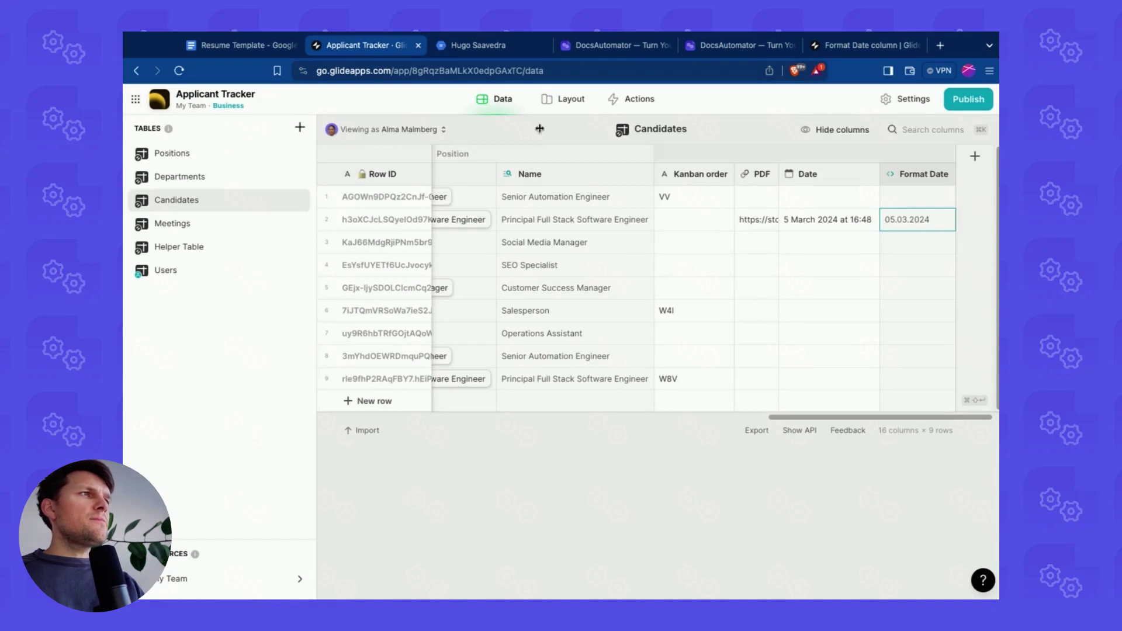
Inspect which value feeds the date in the Title's Generate document action.
{"action": "left_click", "coordinate": [567, 99]}
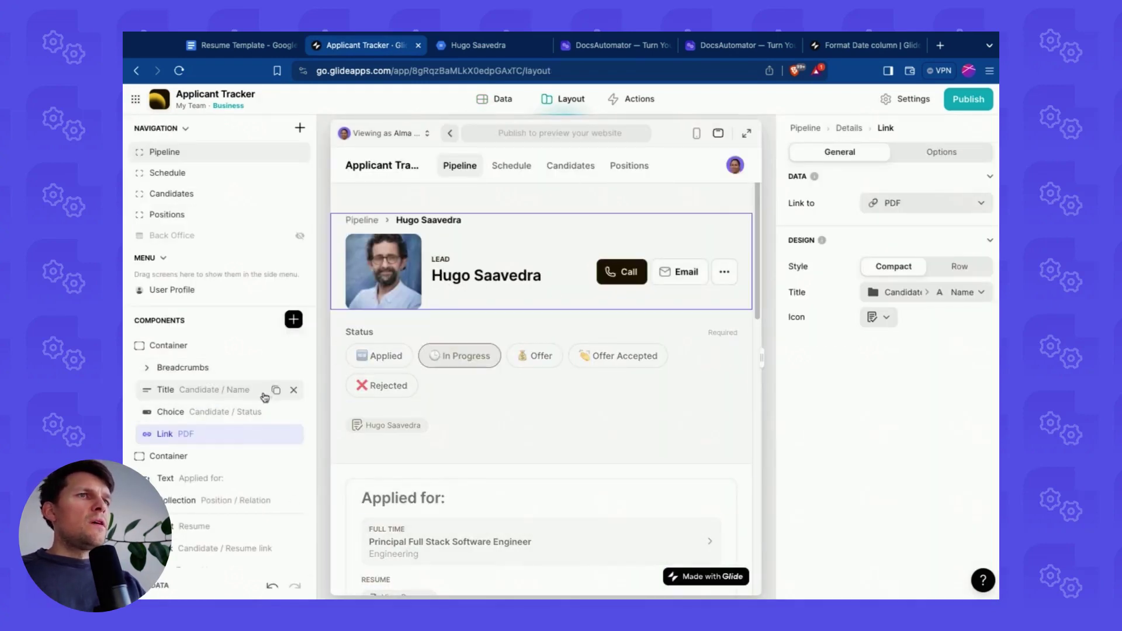
{"action": "left_click", "coordinate": [218, 390]}
{"action": "scroll", "coordinate": [871, 458], "scroll_direction": "down", "scroll_amount": 3}
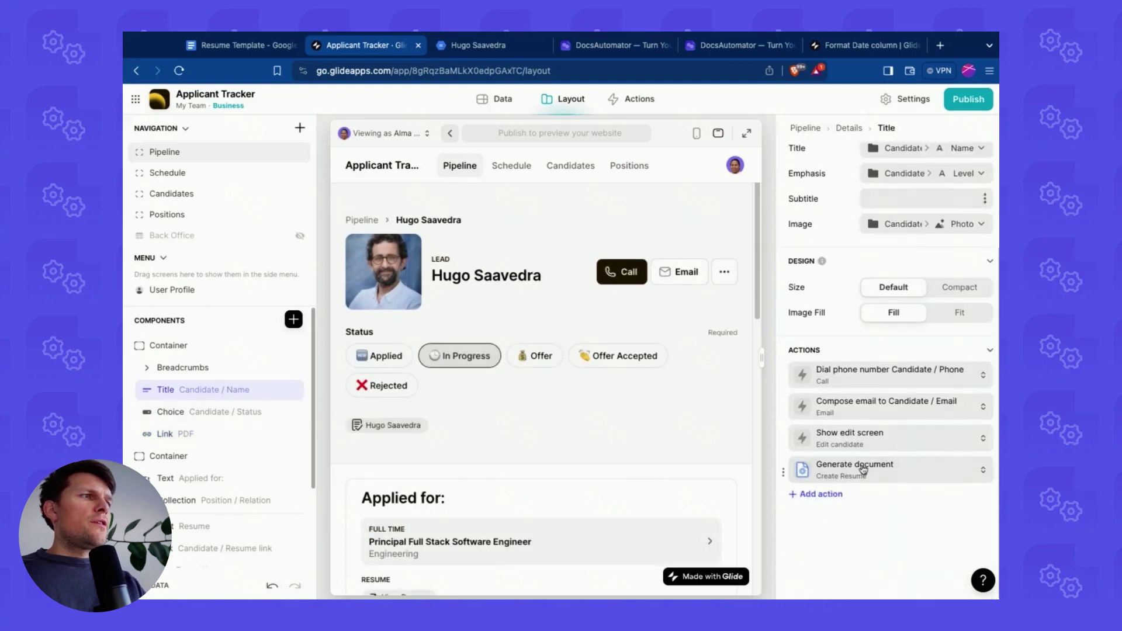
{"action": "left_click", "coordinate": [853, 468]}
{"action": "scroll", "coordinate": [877, 328], "scroll_direction": "down", "scroll_amount": 5}
{"action": "left_click", "coordinate": [880, 315]}
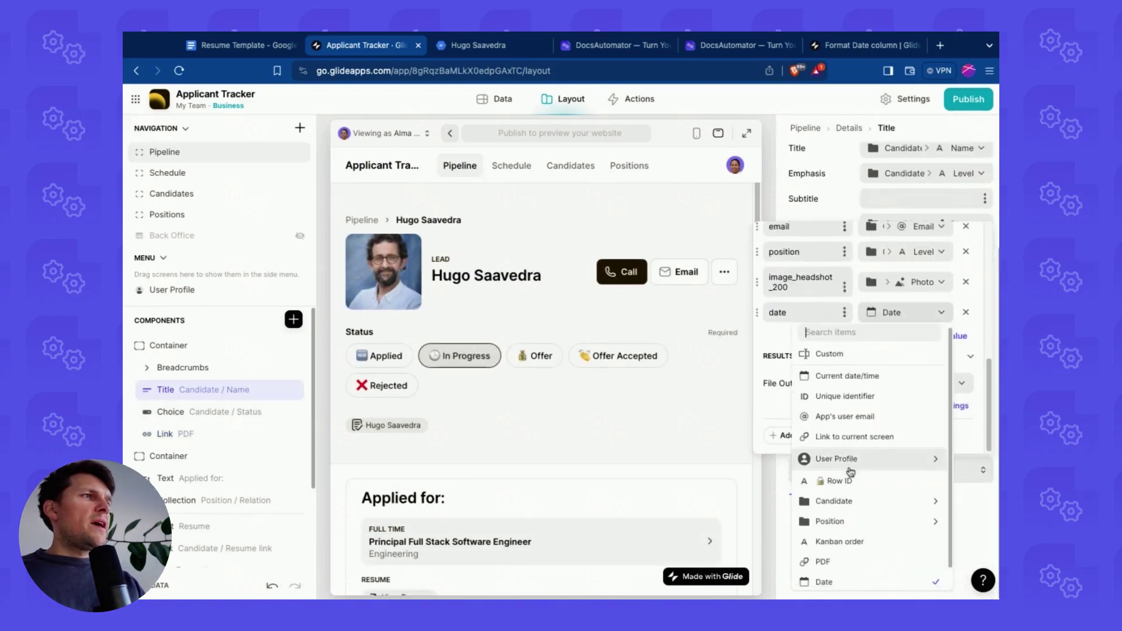
{"action": "scroll", "coordinate": [852, 476], "scroll_direction": "down", "scroll_amount": 1}
{"action": "left_click", "coordinate": [680, 347]}
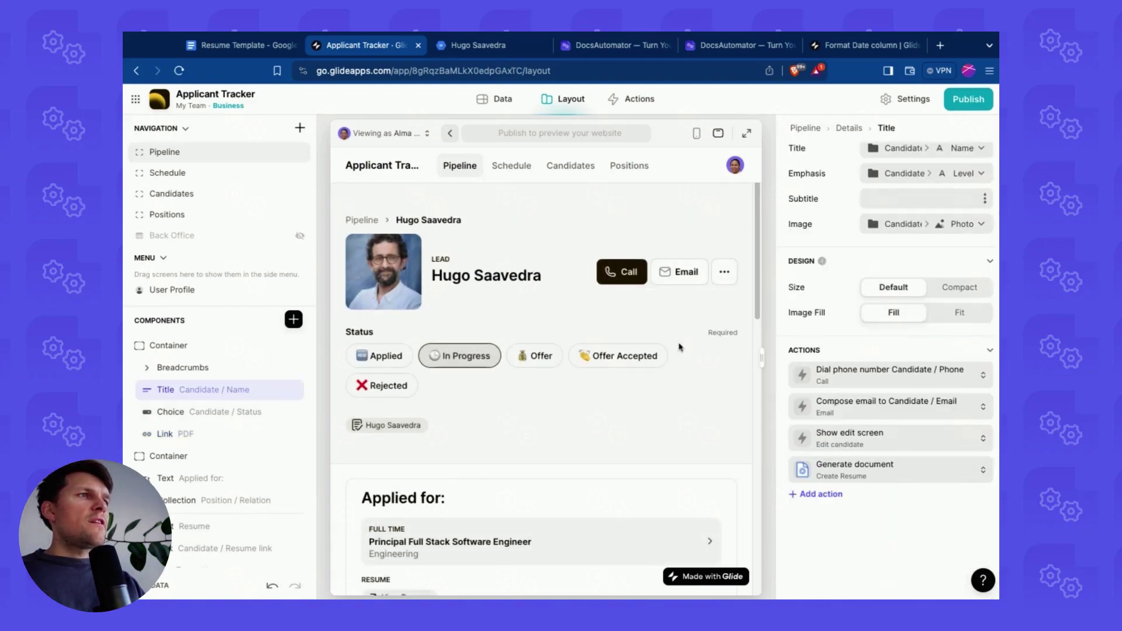
Regenerate the resume via Create Resume, confirm it prints 05.03.2024, and return to Candidates.
{"action": "left_click", "coordinate": [724, 272]}
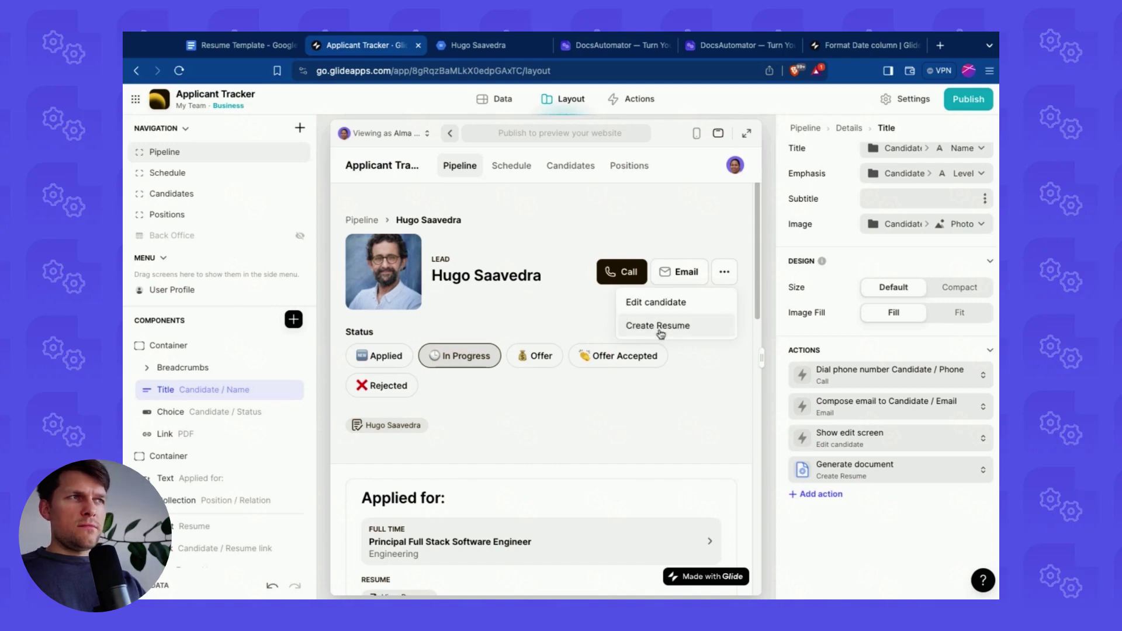
{"action": "left_click", "coordinate": [661, 331]}
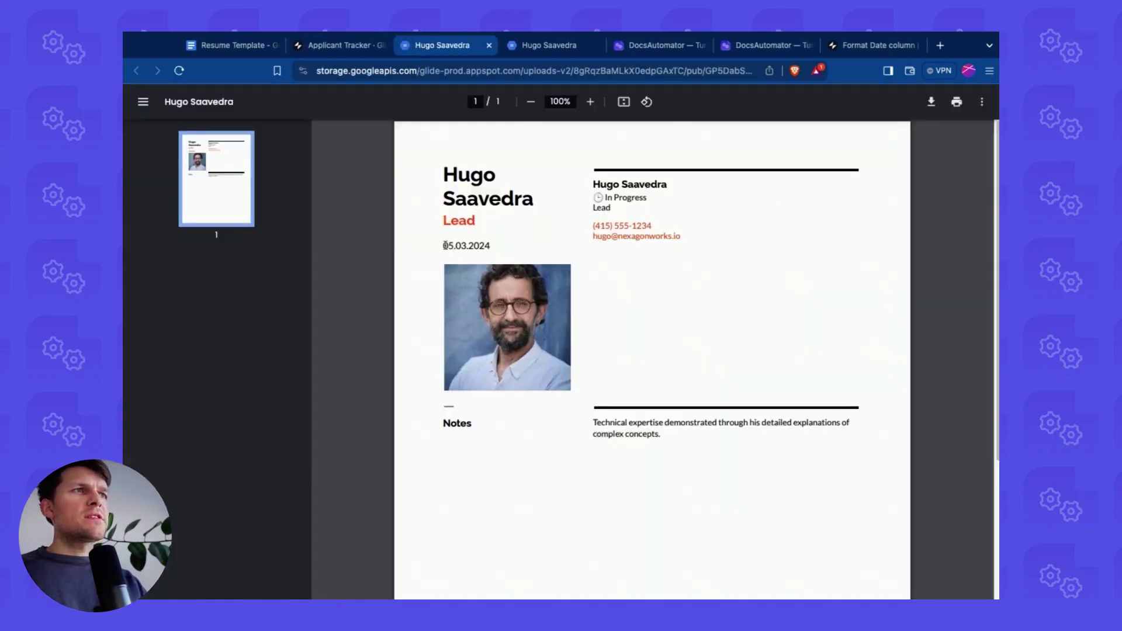
{"action": "left_click_drag", "start_coordinate": [443, 245], "coordinate": [491, 246]}
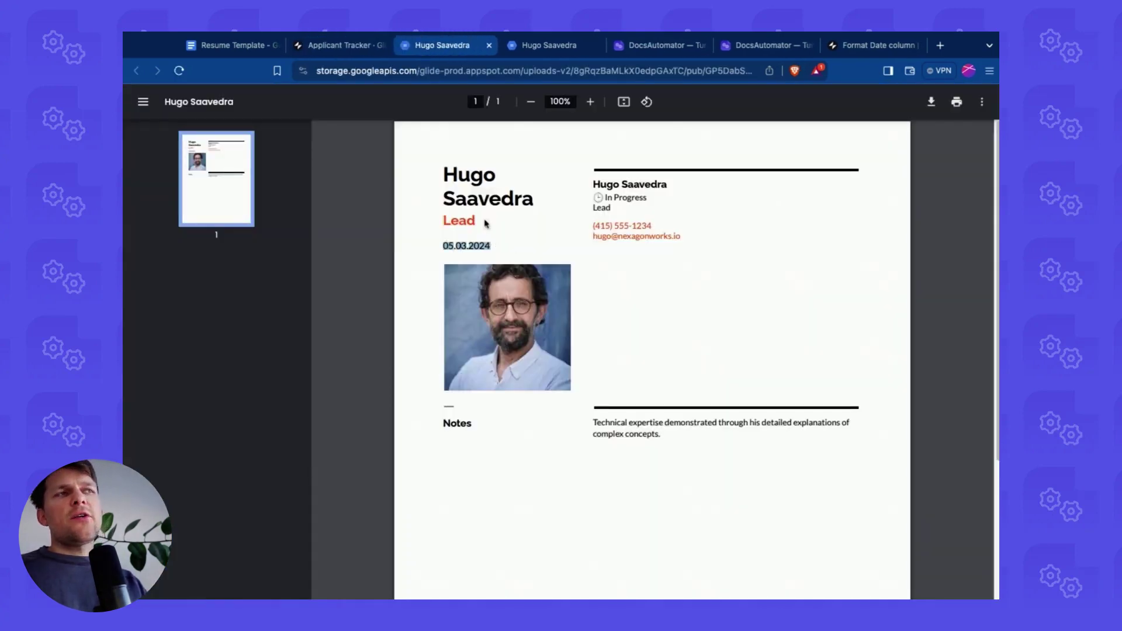
{"action": "left_click", "coordinate": [460, 248]}
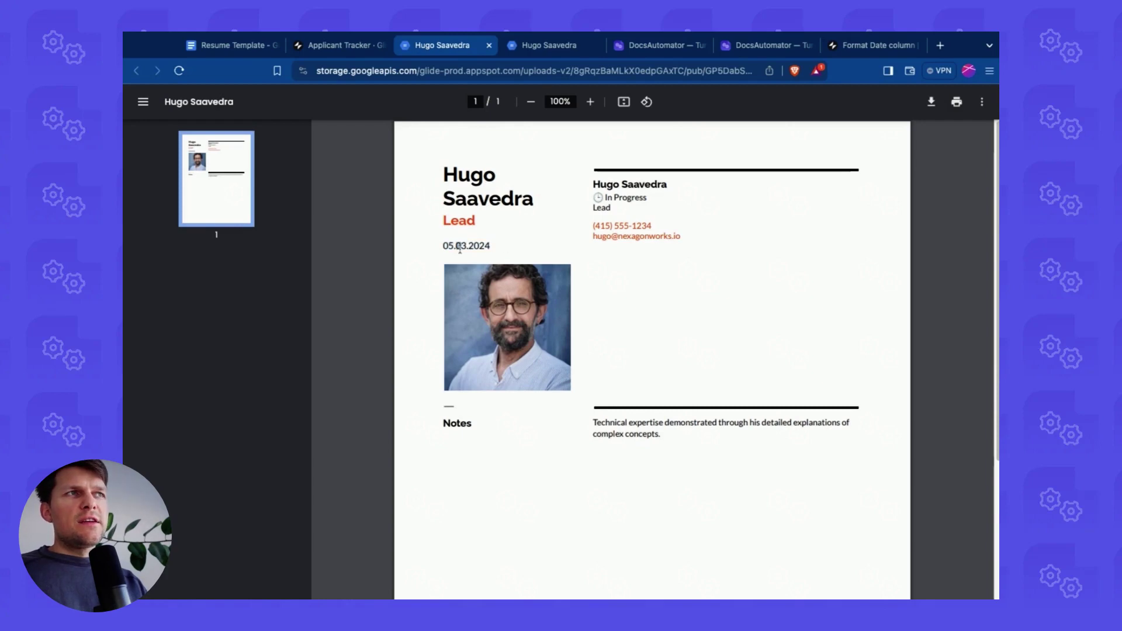
{"action": "left_click", "coordinate": [339, 45]}
{"action": "left_click", "coordinate": [496, 99]}
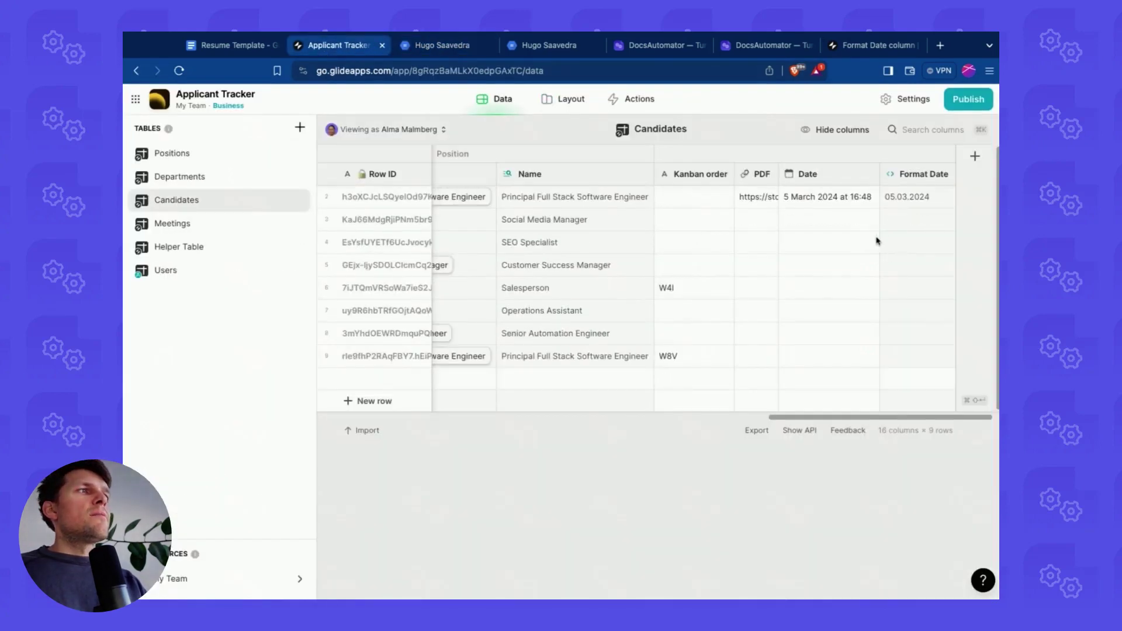
Select the 05.03.2024 Format Date cell, then go to the candidate detail screen's layout.
{"action": "left_click", "coordinate": [905, 219]}
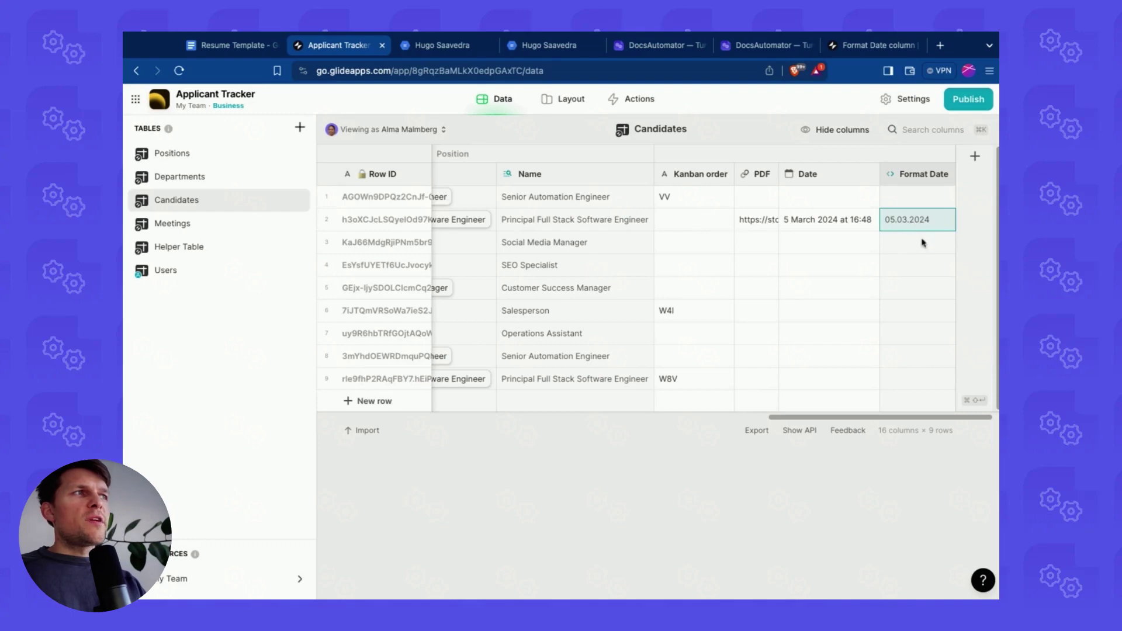
{"action": "left_click", "coordinate": [563, 99]}
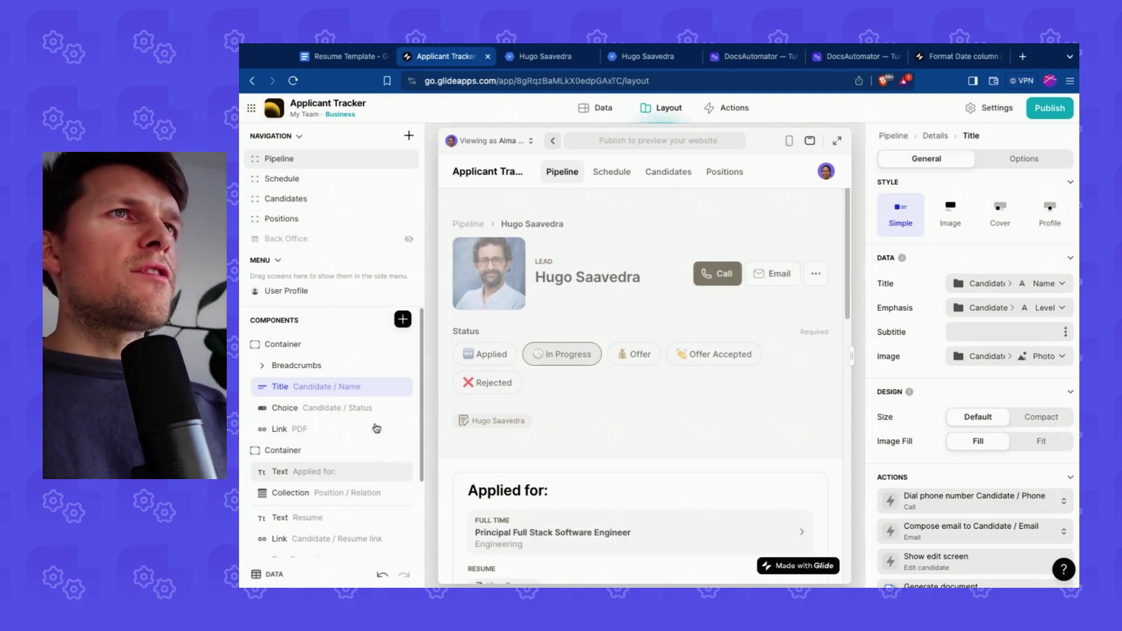
Switch to the DocsAutomator tab showing the GLIDE RESUME DOC automation.
{"action": "left_click", "coordinate": [773, 60]}
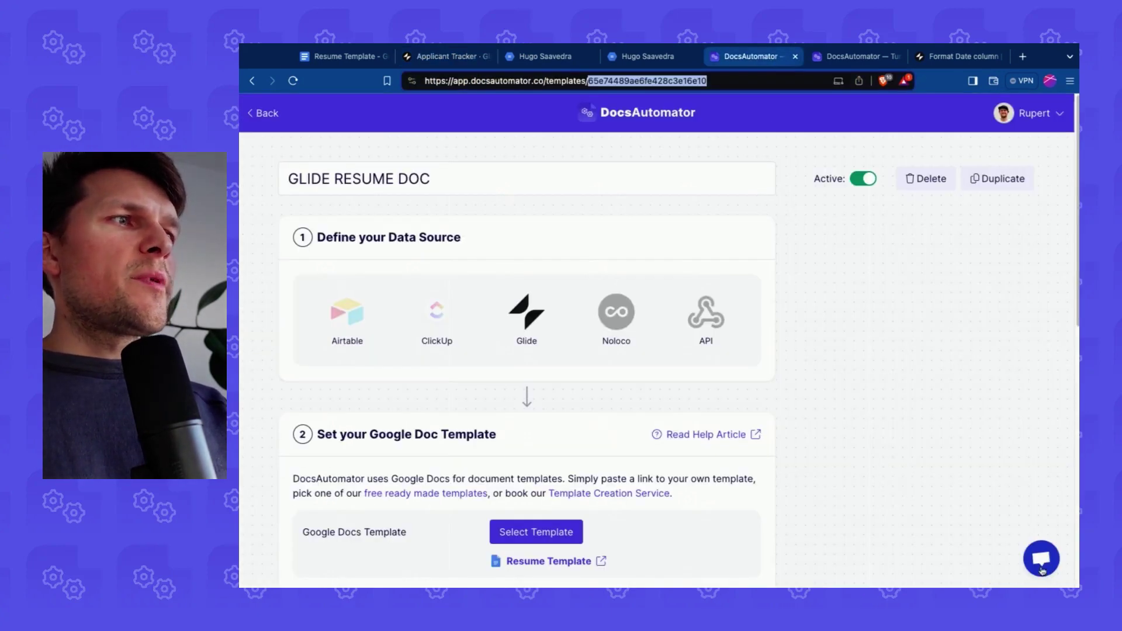